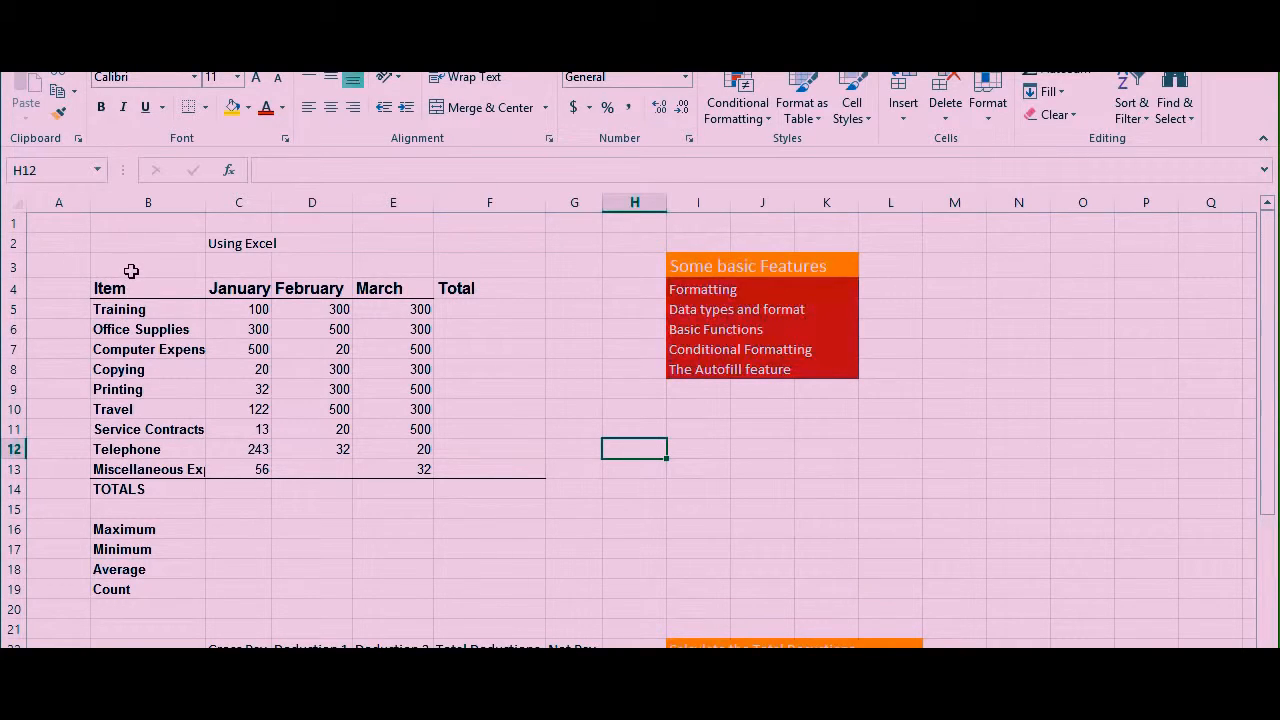
click(128, 288)
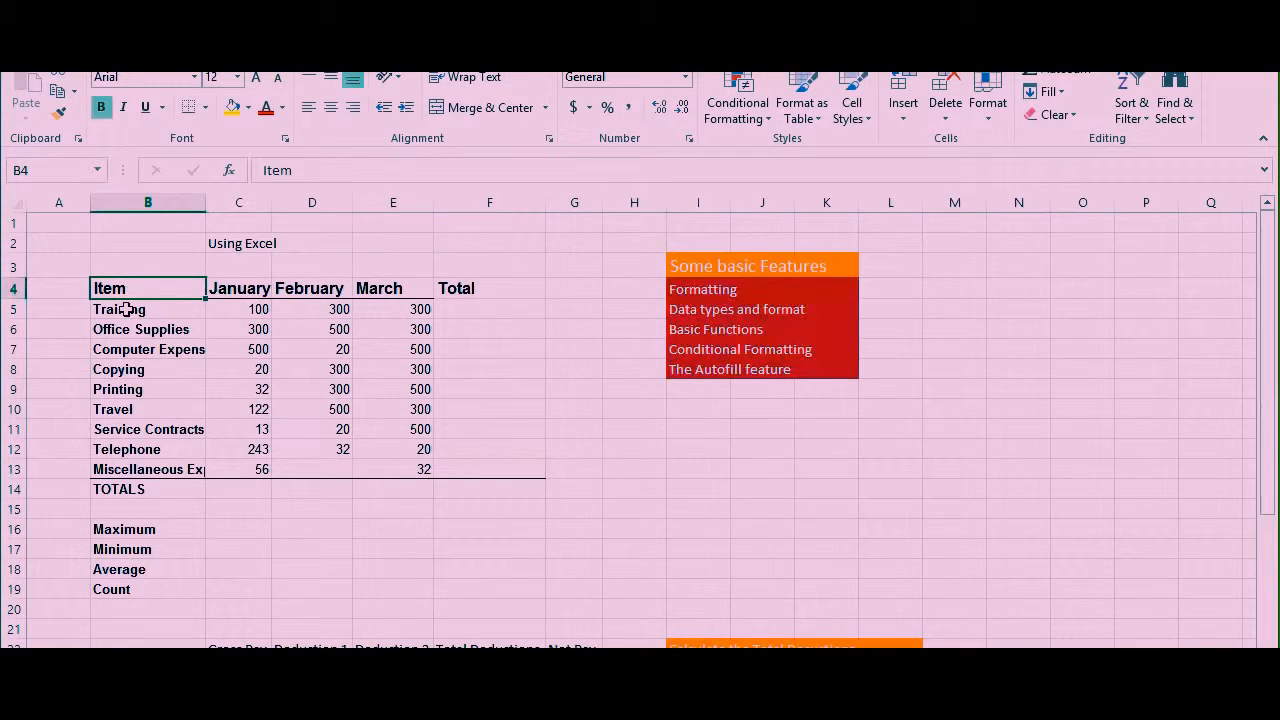
click(219, 310)
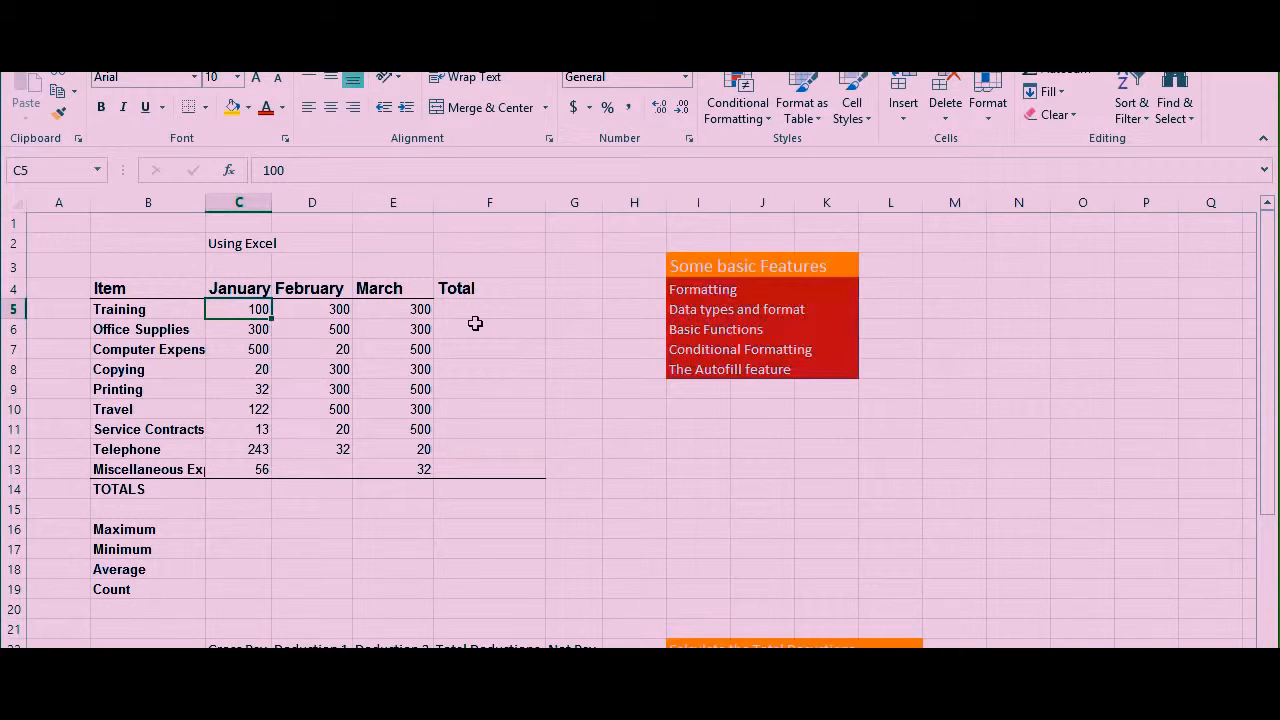
click(229, 244)
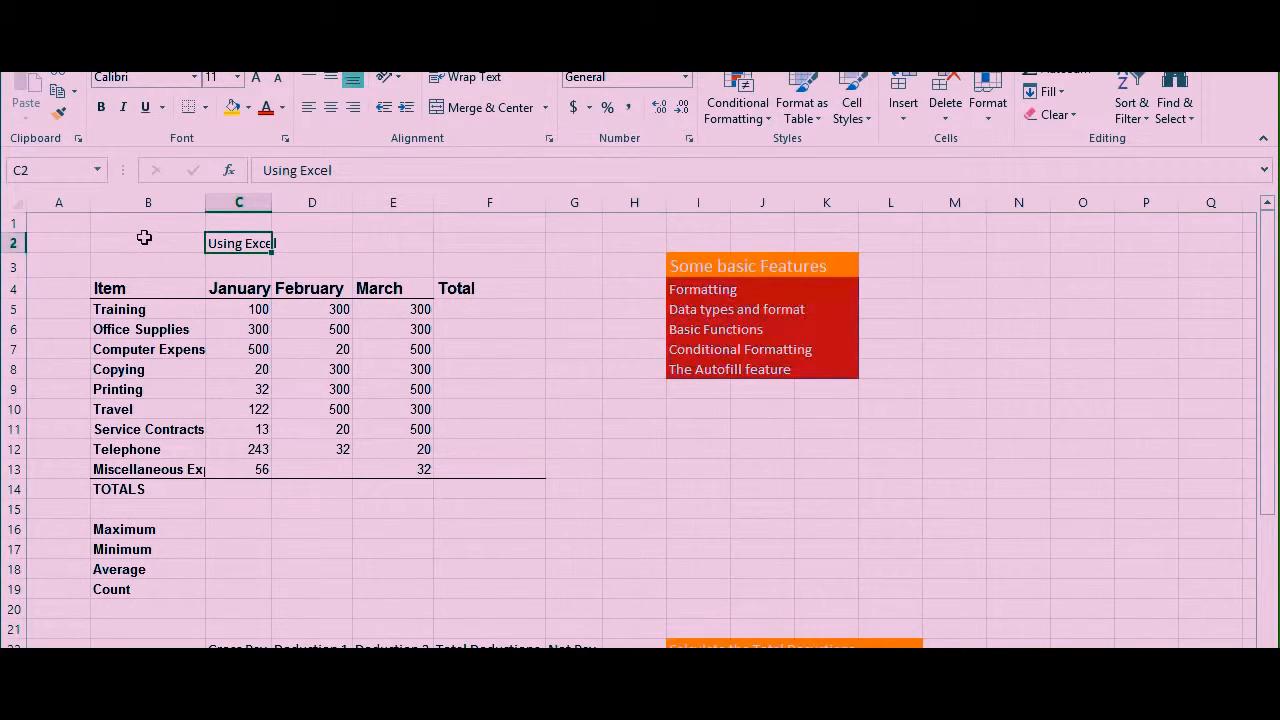
click(155, 241)
click(232, 243)
click(148, 243)
drag(148, 243, 250, 243)
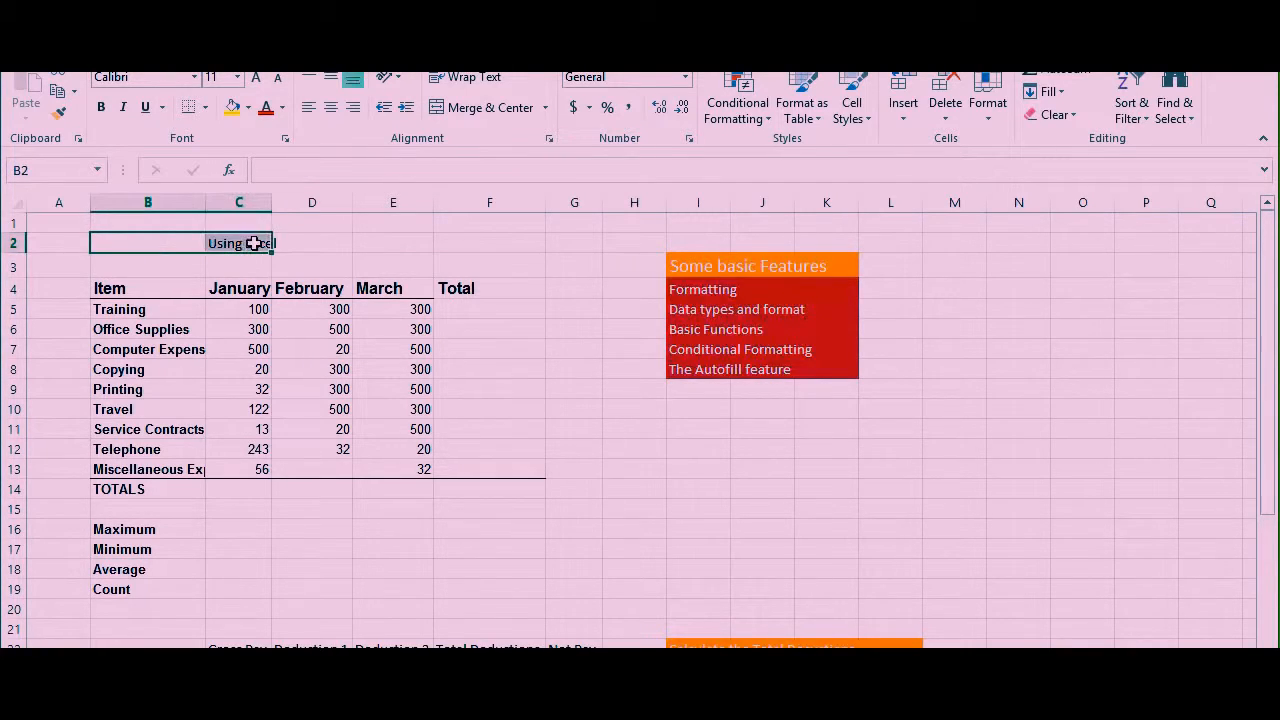
Increase the font size of the "Using Excel" title in cell C2 to 24.
click(250, 243)
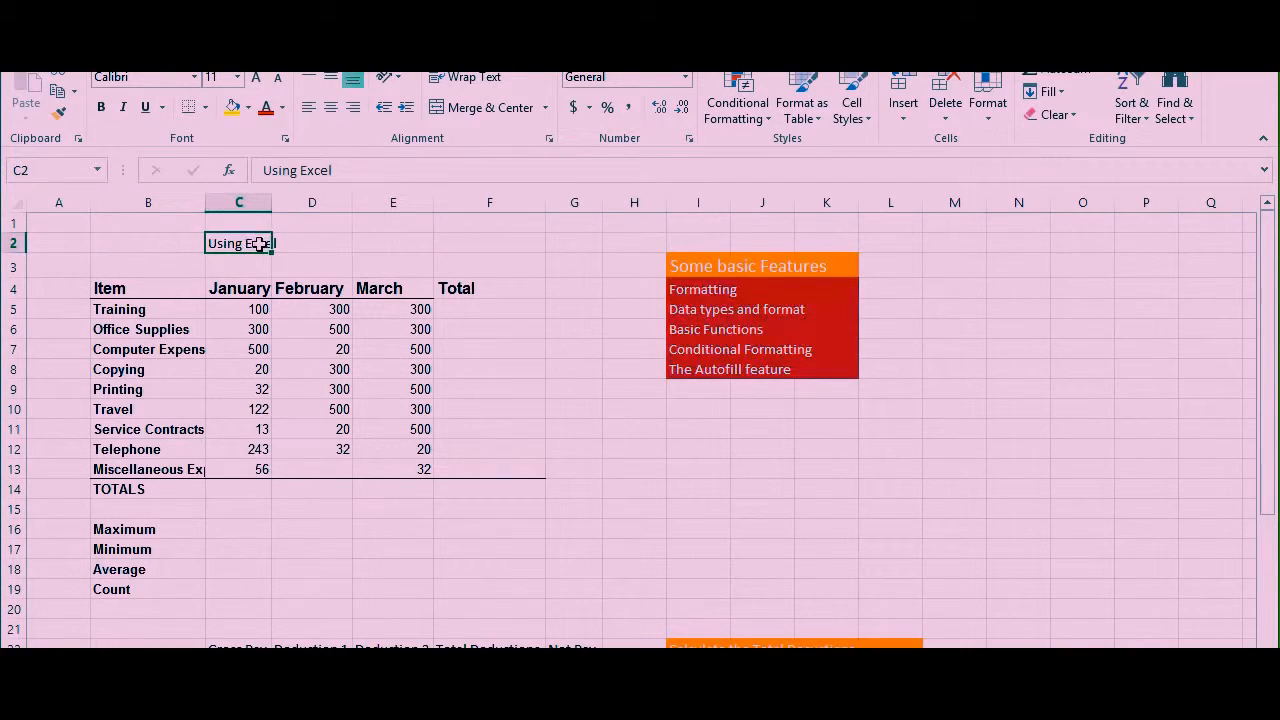
click(257, 78)
click(257, 78)
click(257, 78)
click(257, 78)
click(257, 78)
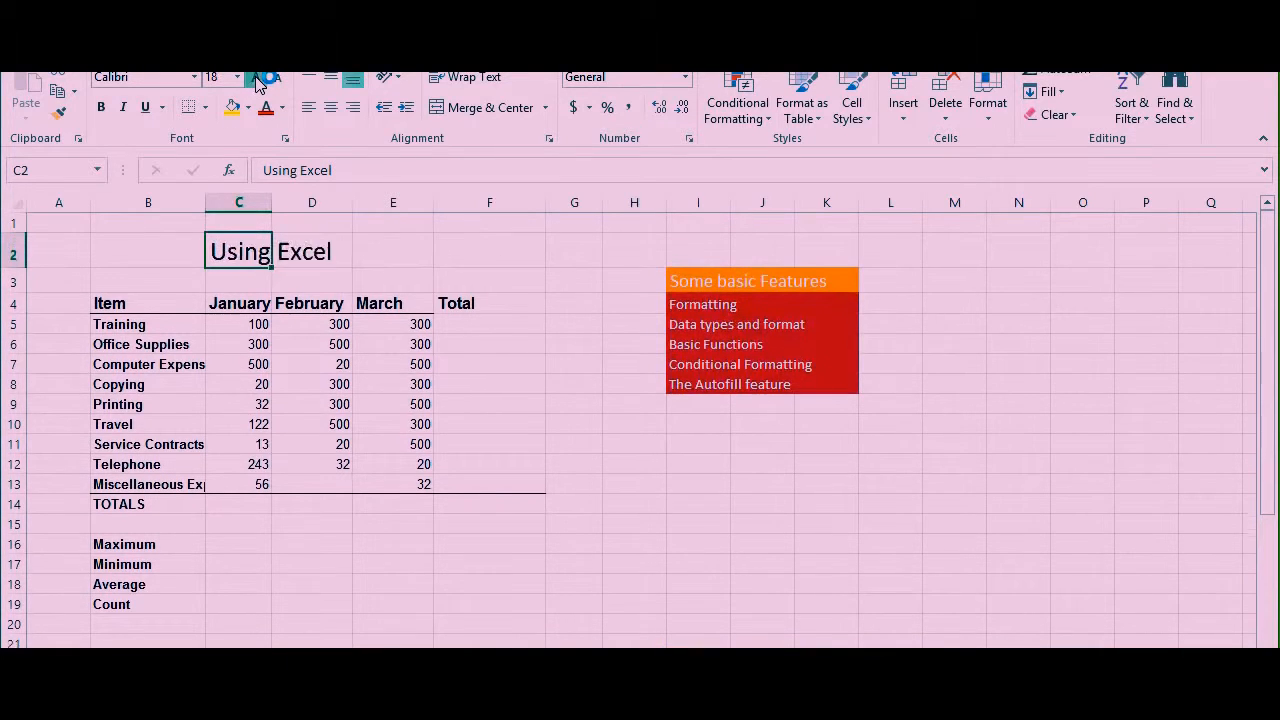
click(257, 78)
click(257, 78)
Merge and center the "Using Excel" title across cells B2:F2, above the expense table.
click(195, 262)
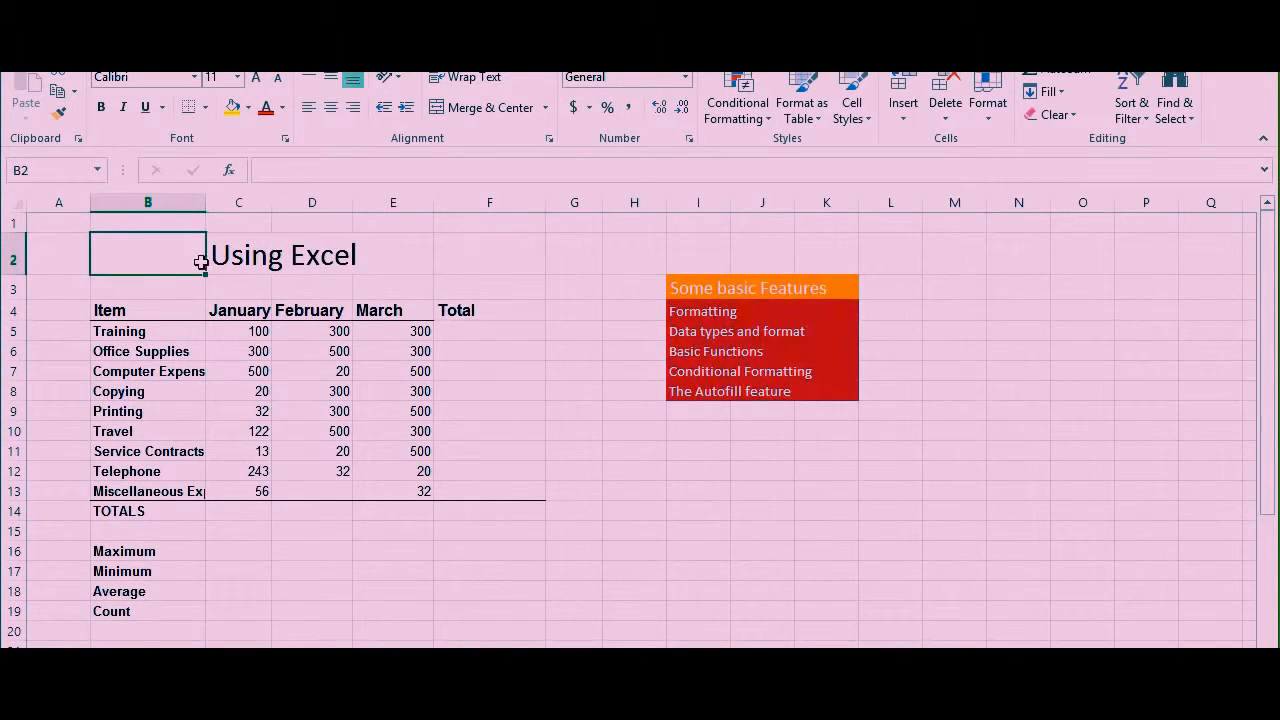
click(437, 262)
drag(122, 253, 480, 256)
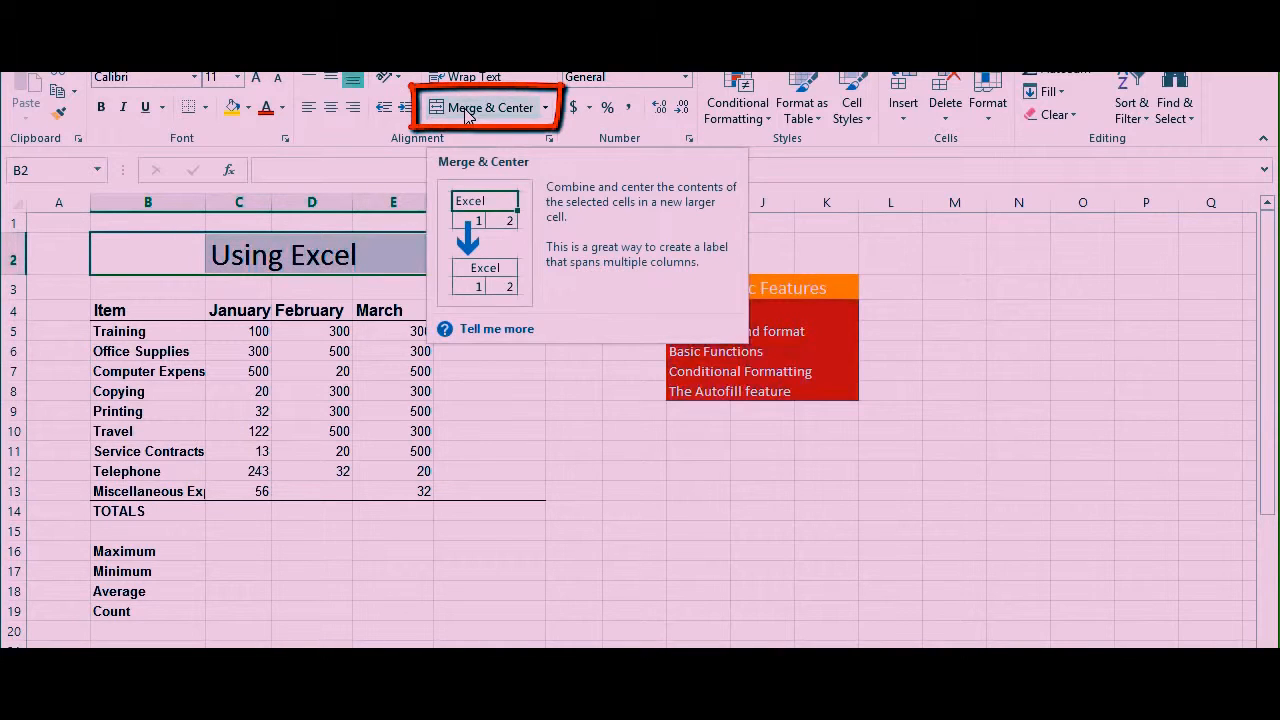
click(546, 108)
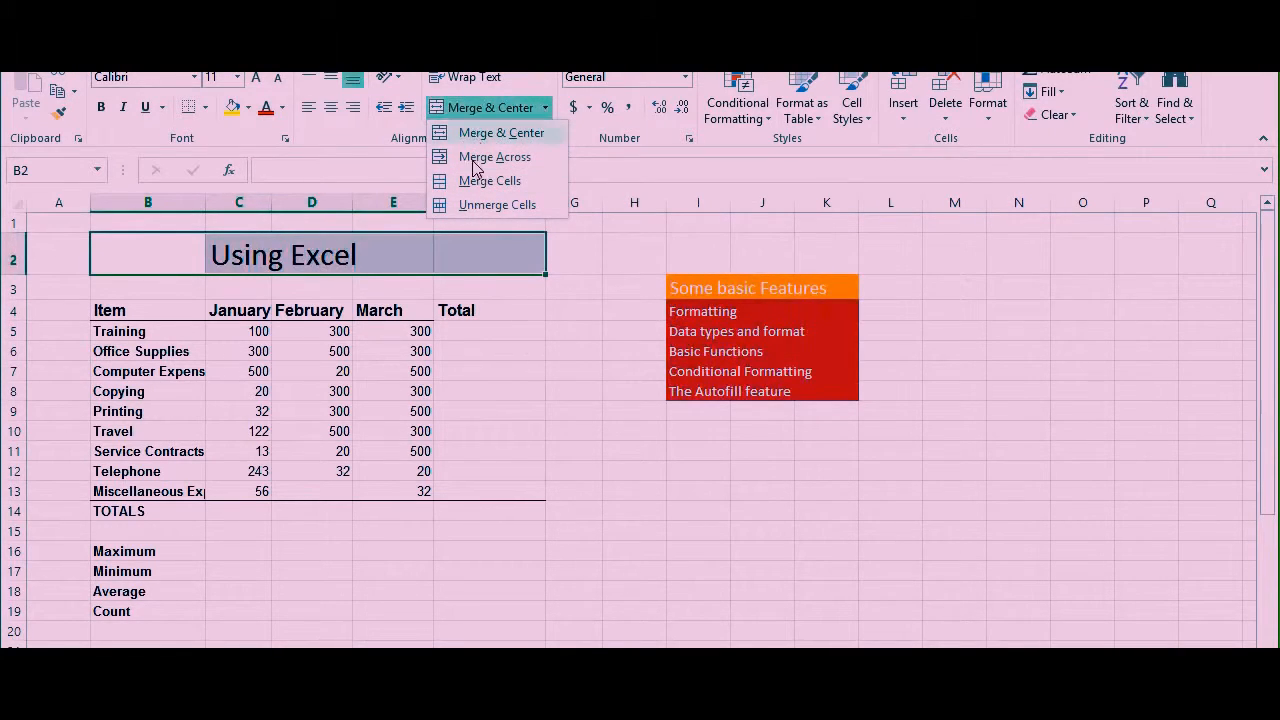
click(468, 110)
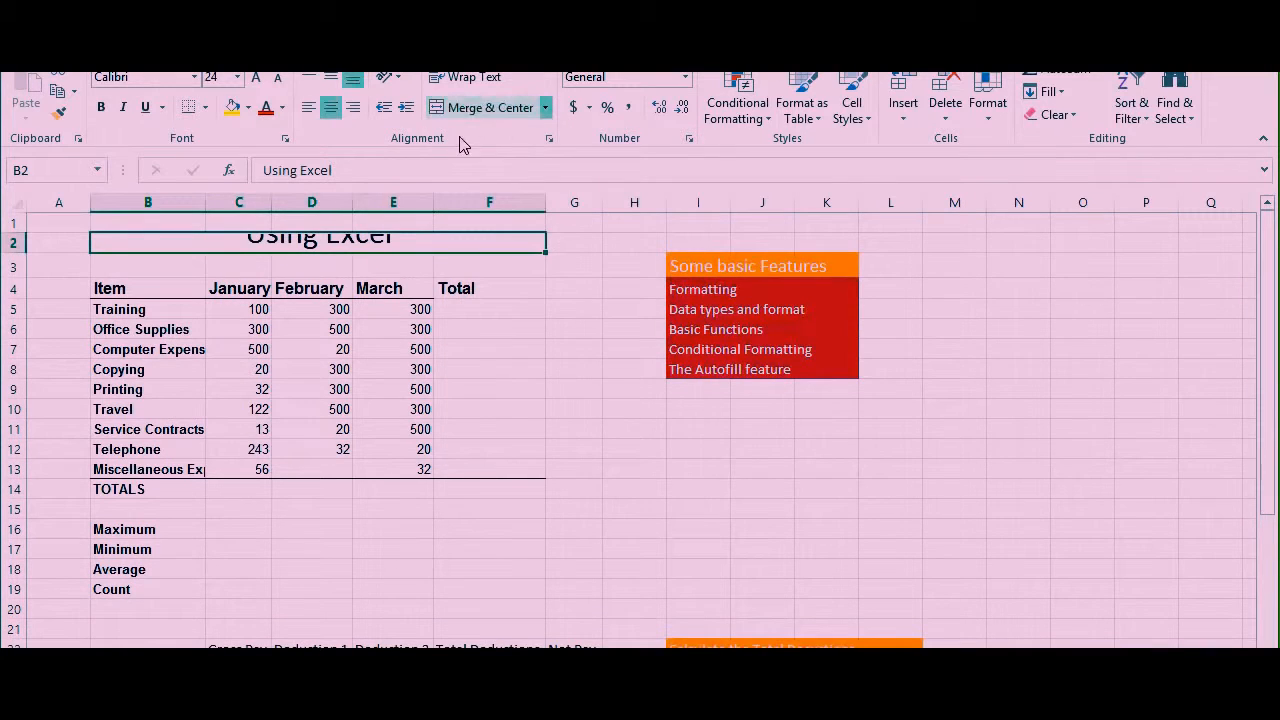
Increase the font size of the merged "Using Excel" title to 28.
click(257, 80)
click(257, 80)
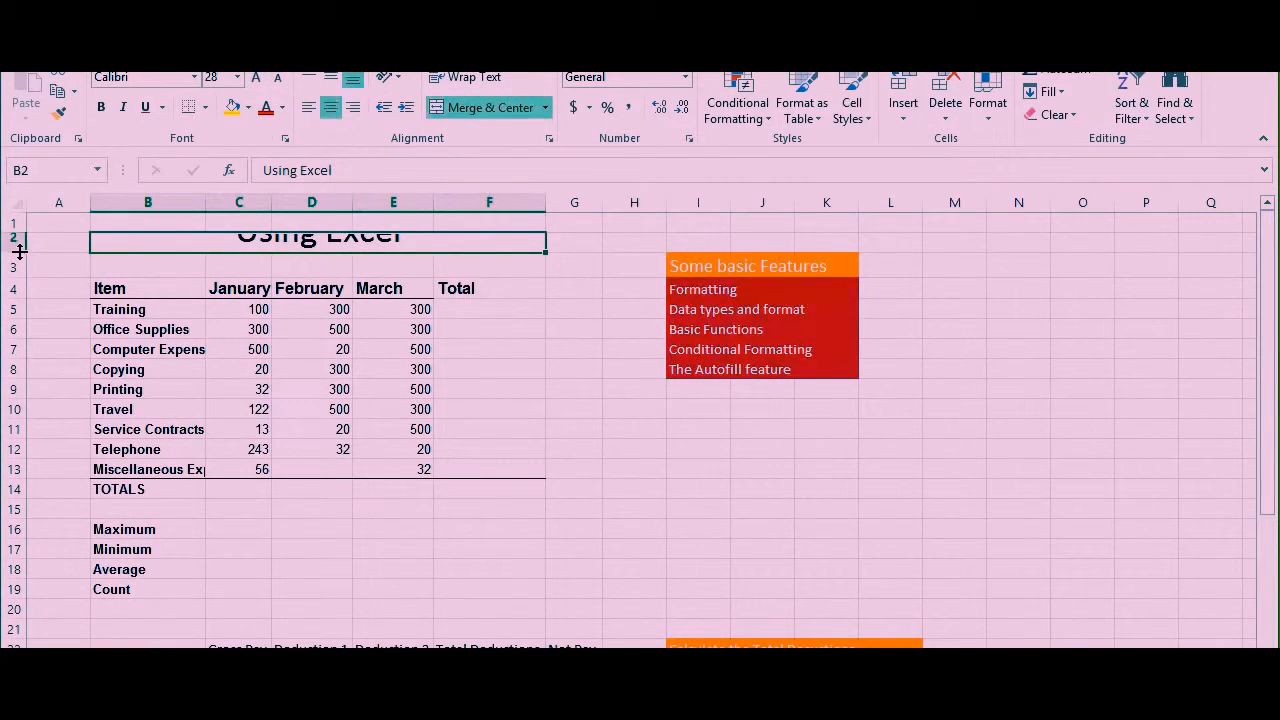
click(215, 261)
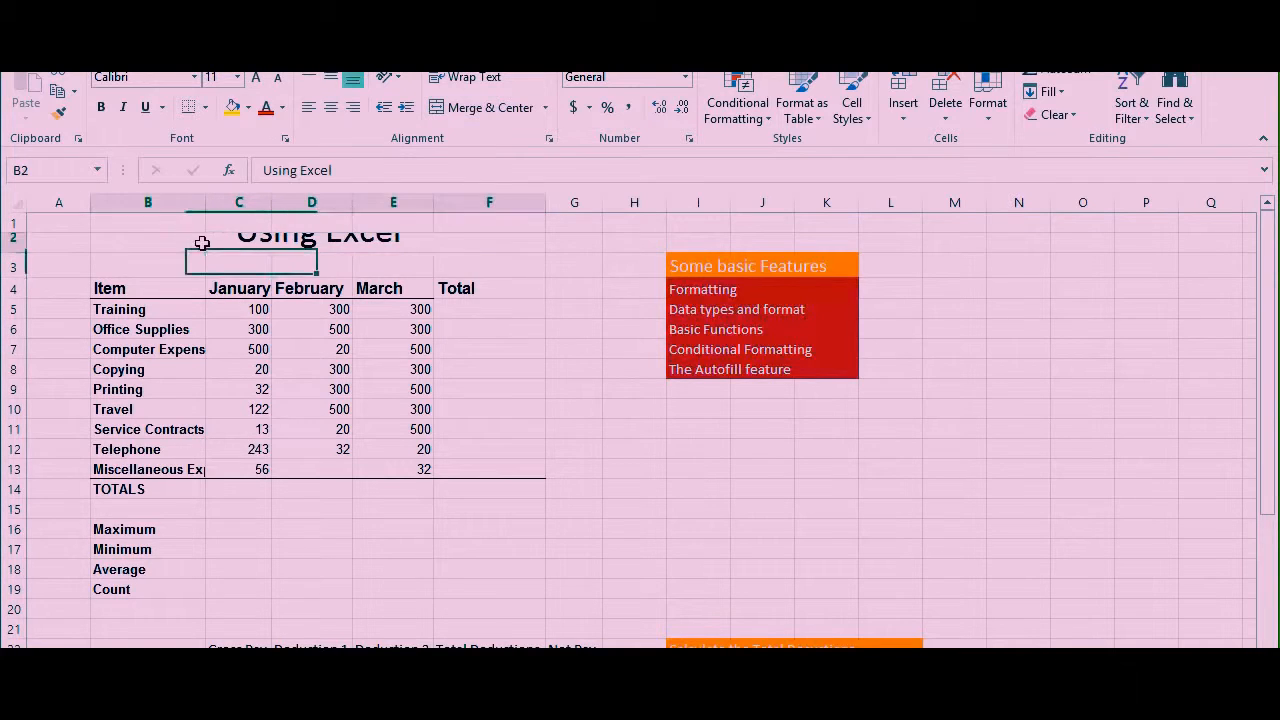
click(180, 245)
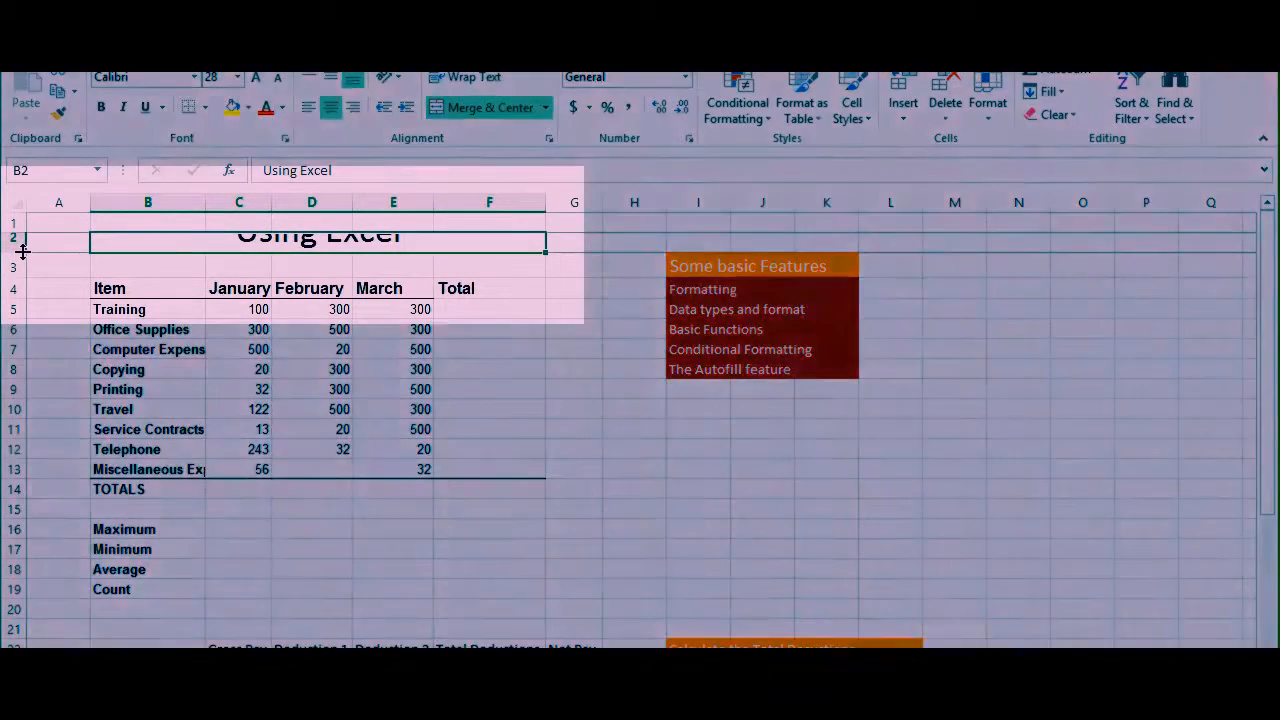
Make row 2 taller for the merged title, then reduce its height slightly.
drag(23, 251, 21, 268)
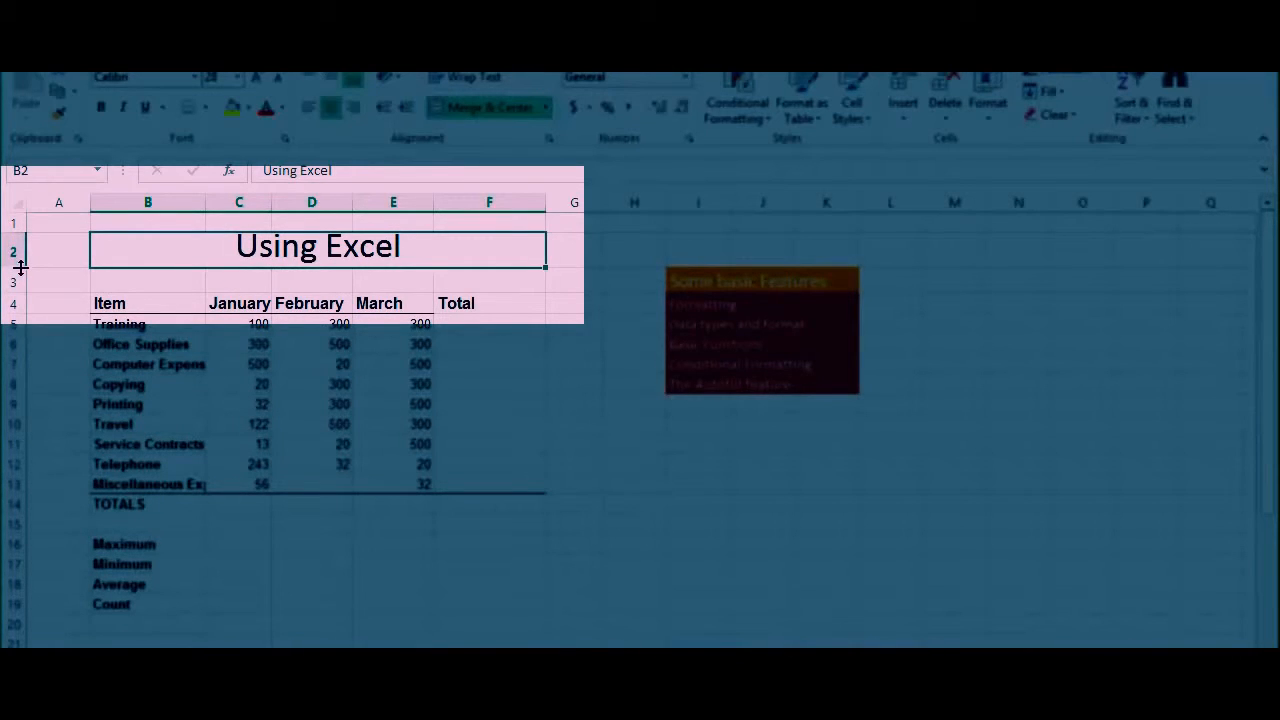
click(21, 268)
drag(19, 267, 18, 259)
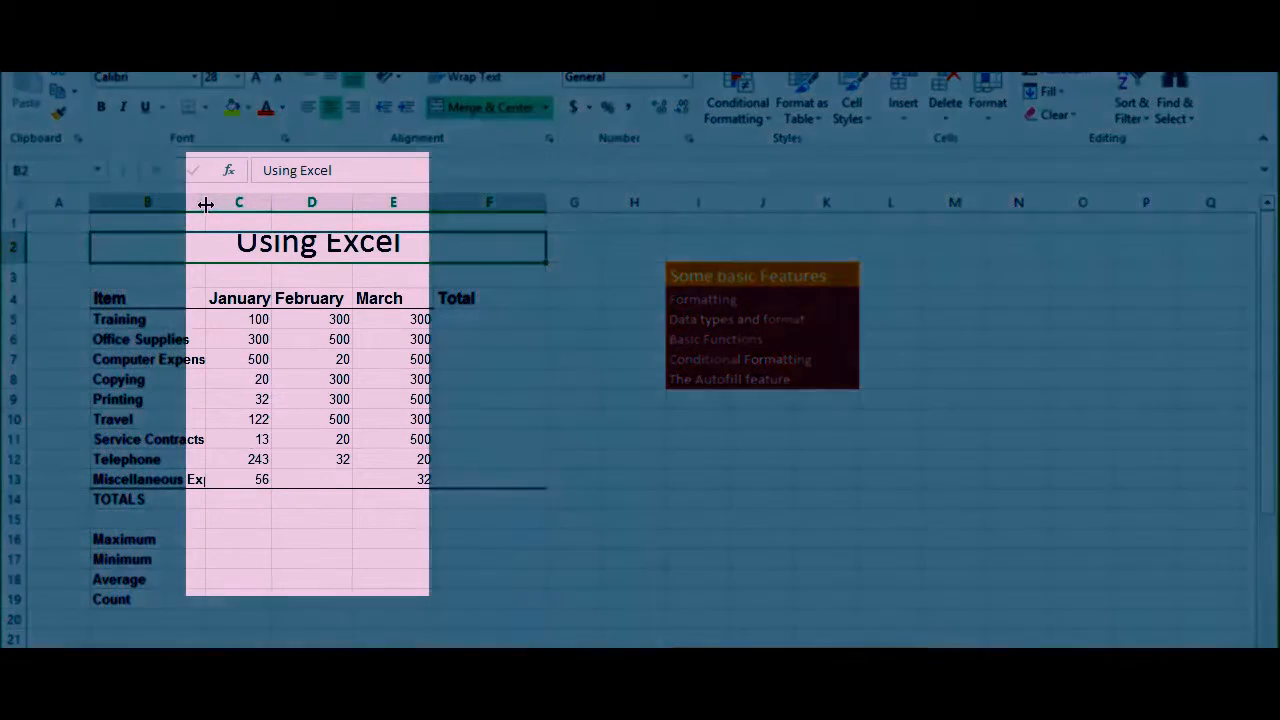
Widen column B until the longest item label, Miscellaneous Expense, fits inside it.
drag(206, 203, 222, 206)
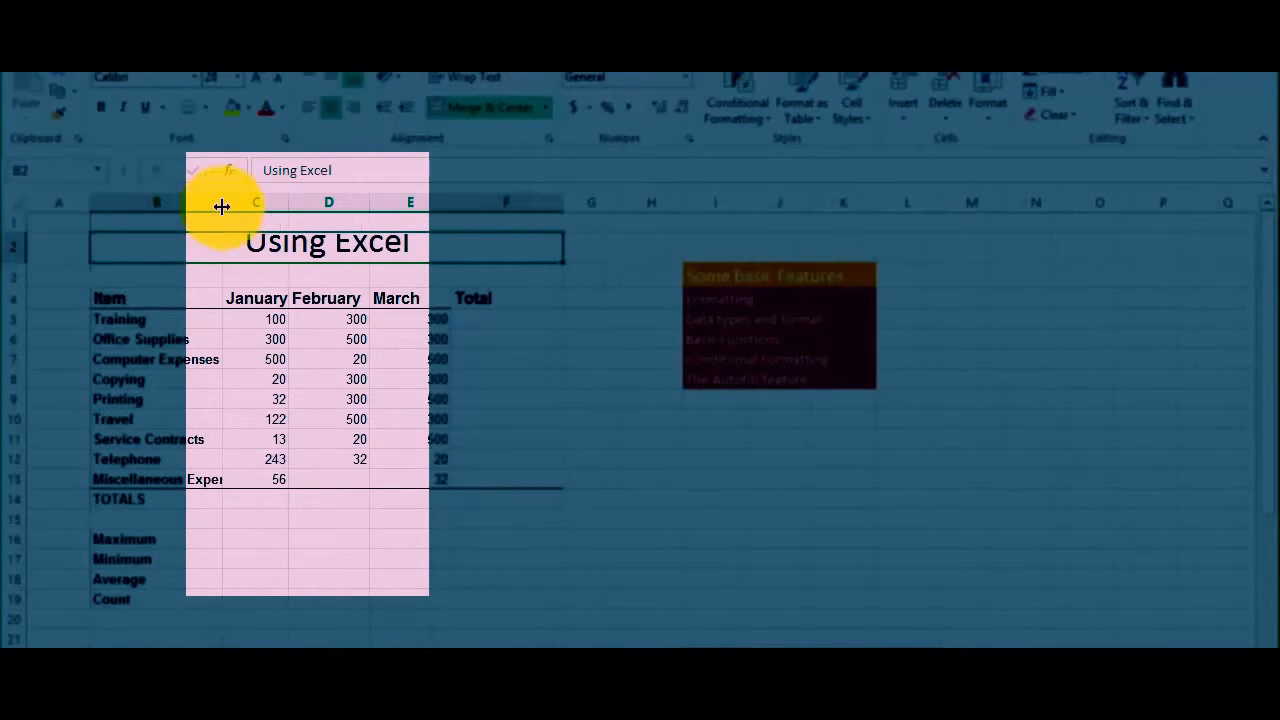
click(222, 207)
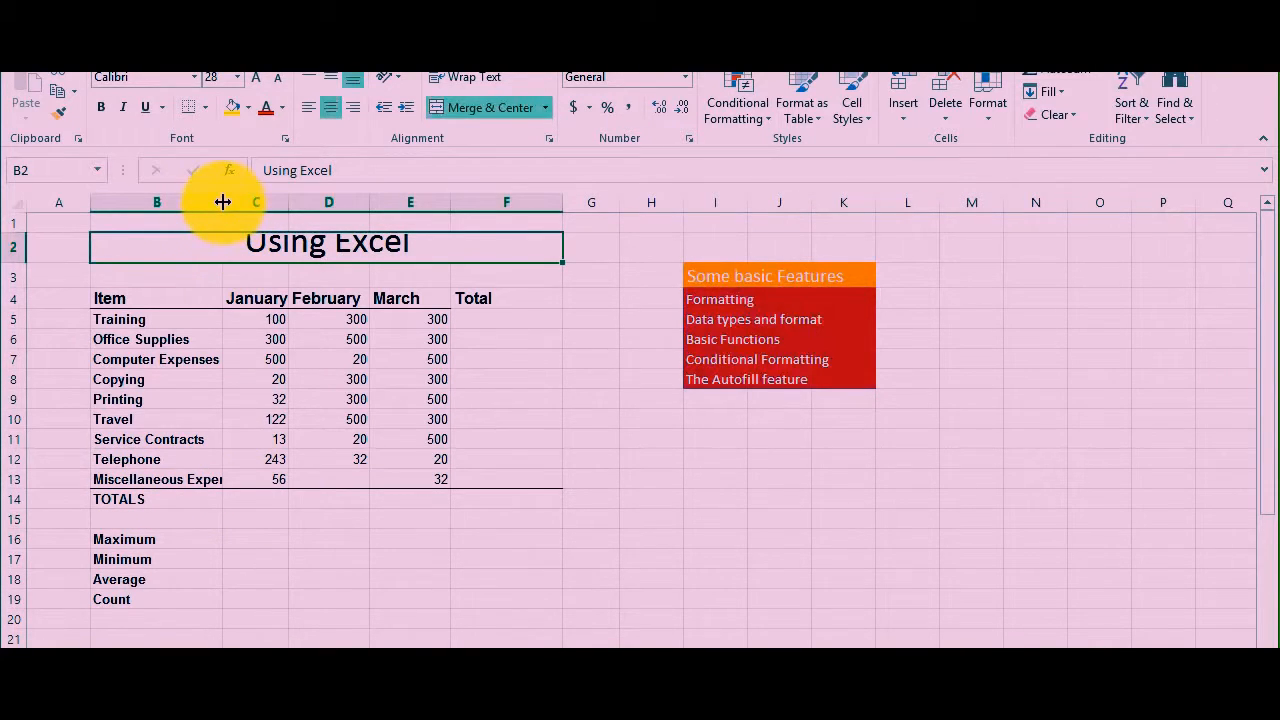
drag(223, 201, 244, 206)
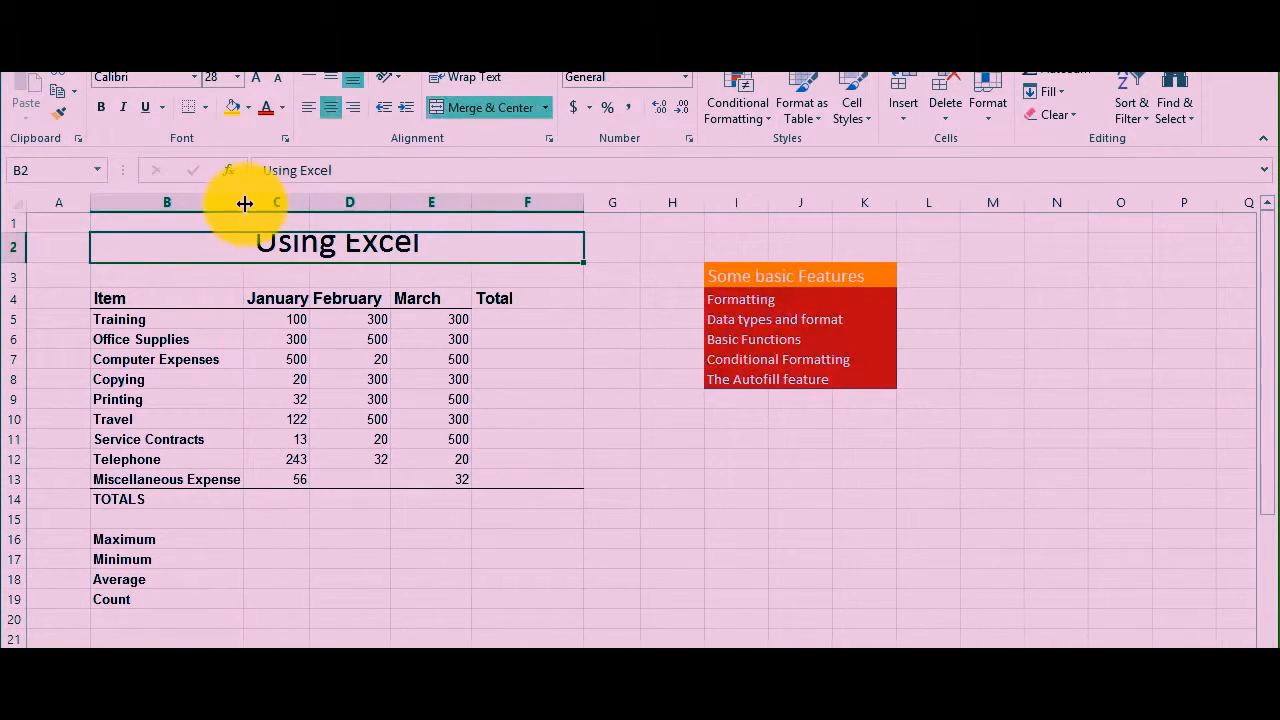
AutoFit column B to its contents, then narrow it manually to slightly wider than the Miscellaneous Expense label.
double_click(244, 203)
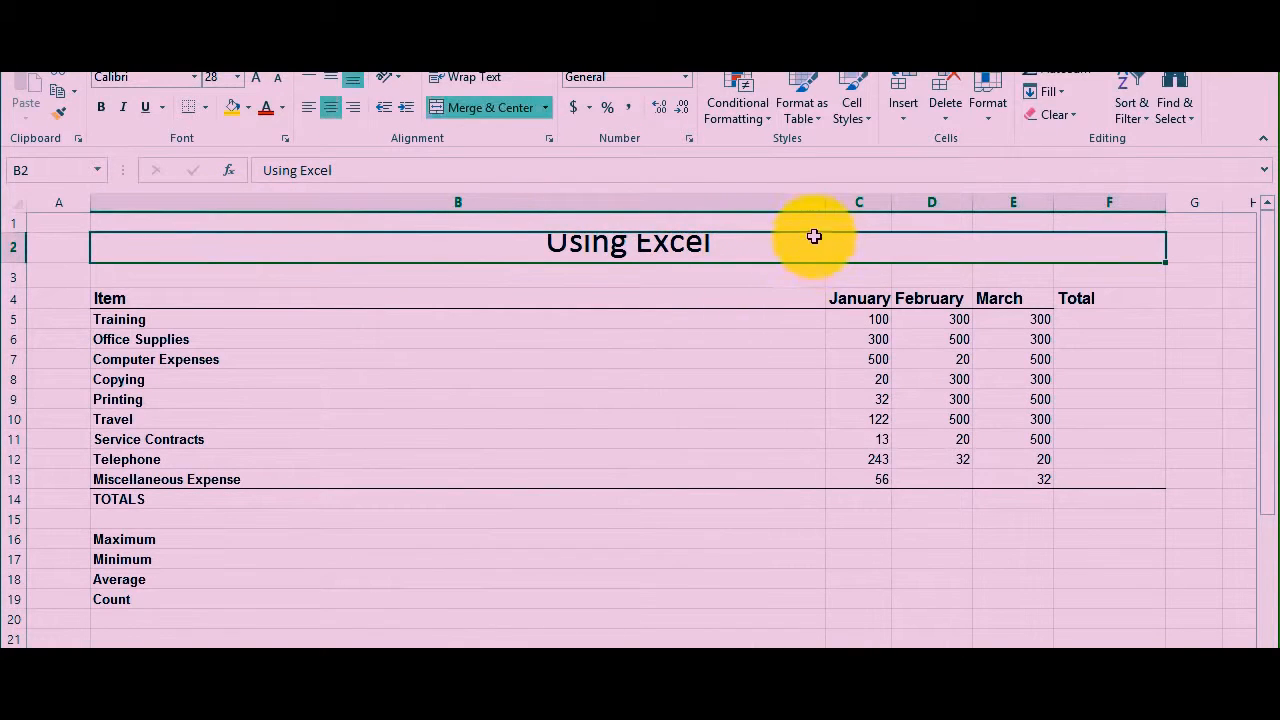
scroll(523, 457, down, 4)
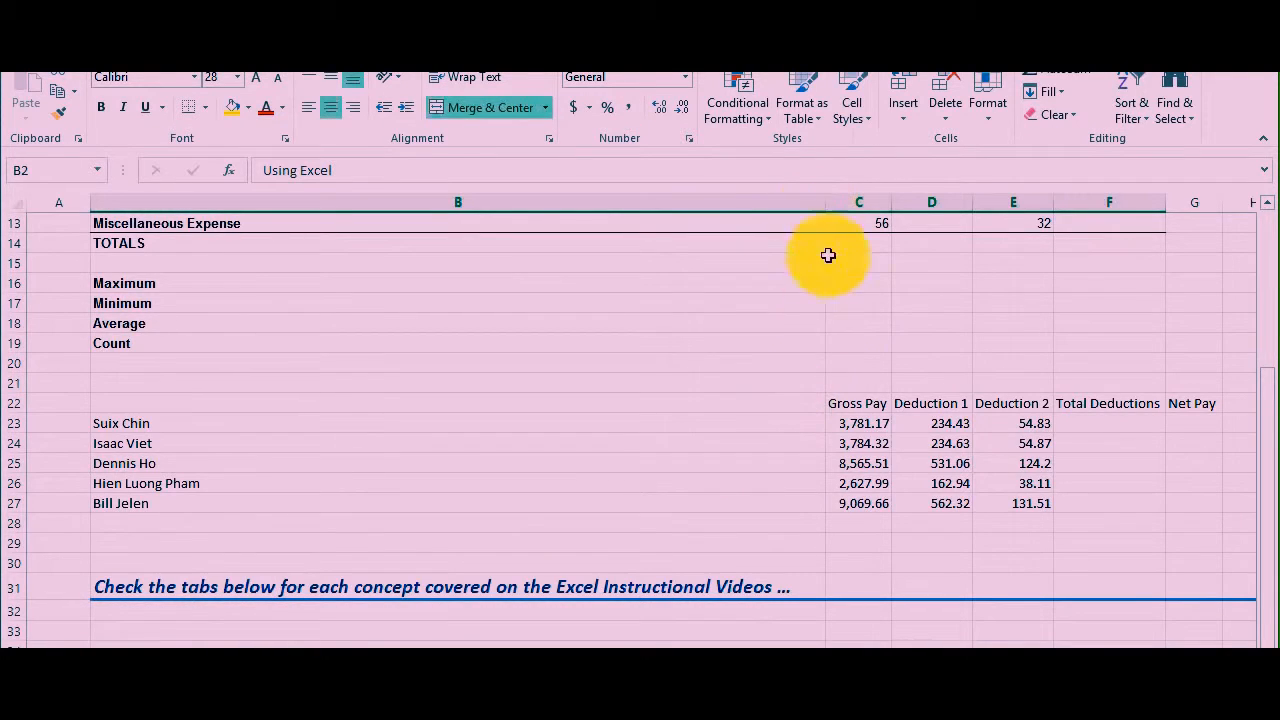
scroll(817, 366, up, 4)
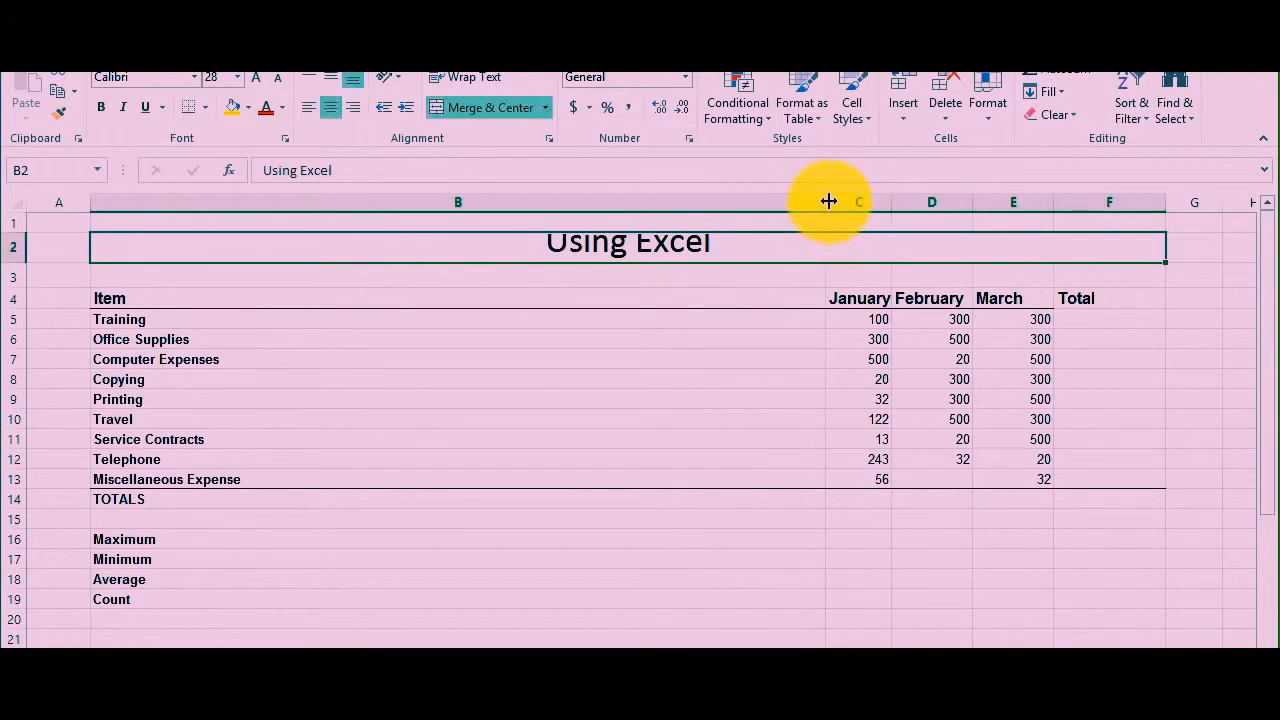
drag(826, 202, 257, 262)
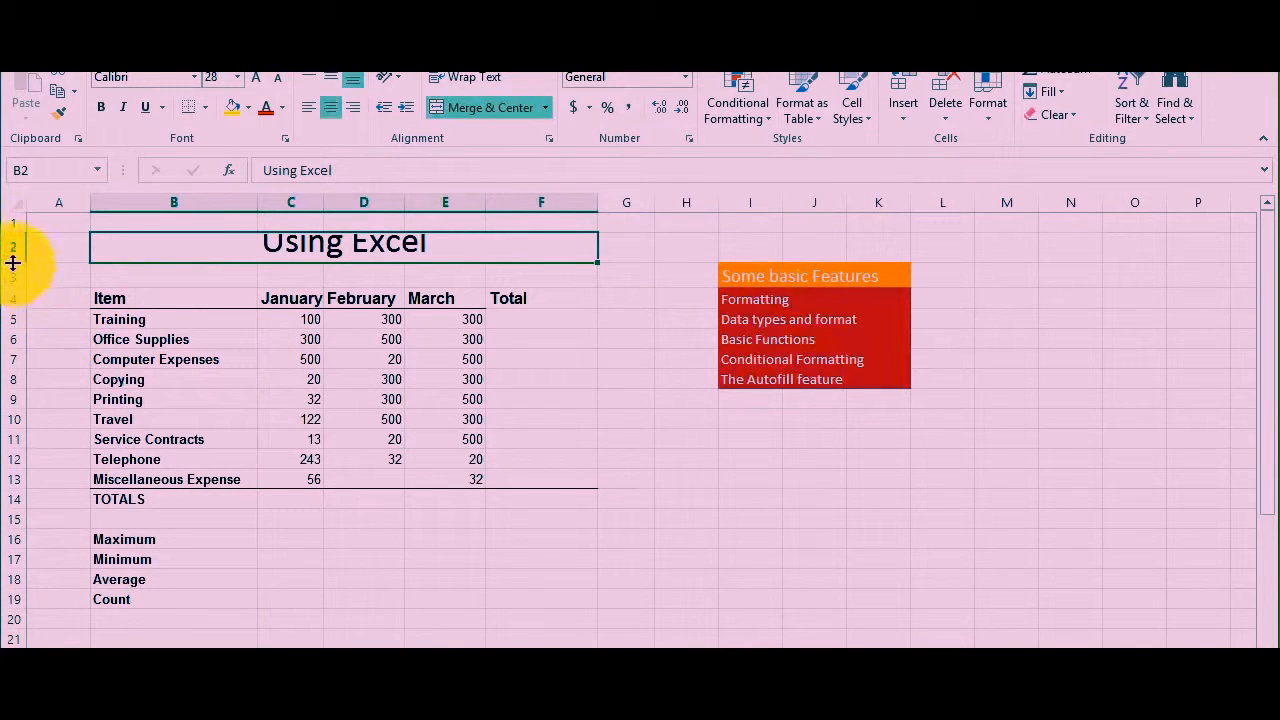
Increase the height of row 2 to fit the "Using Excel" title and make the title bold.
drag(11, 262, 12, 270)
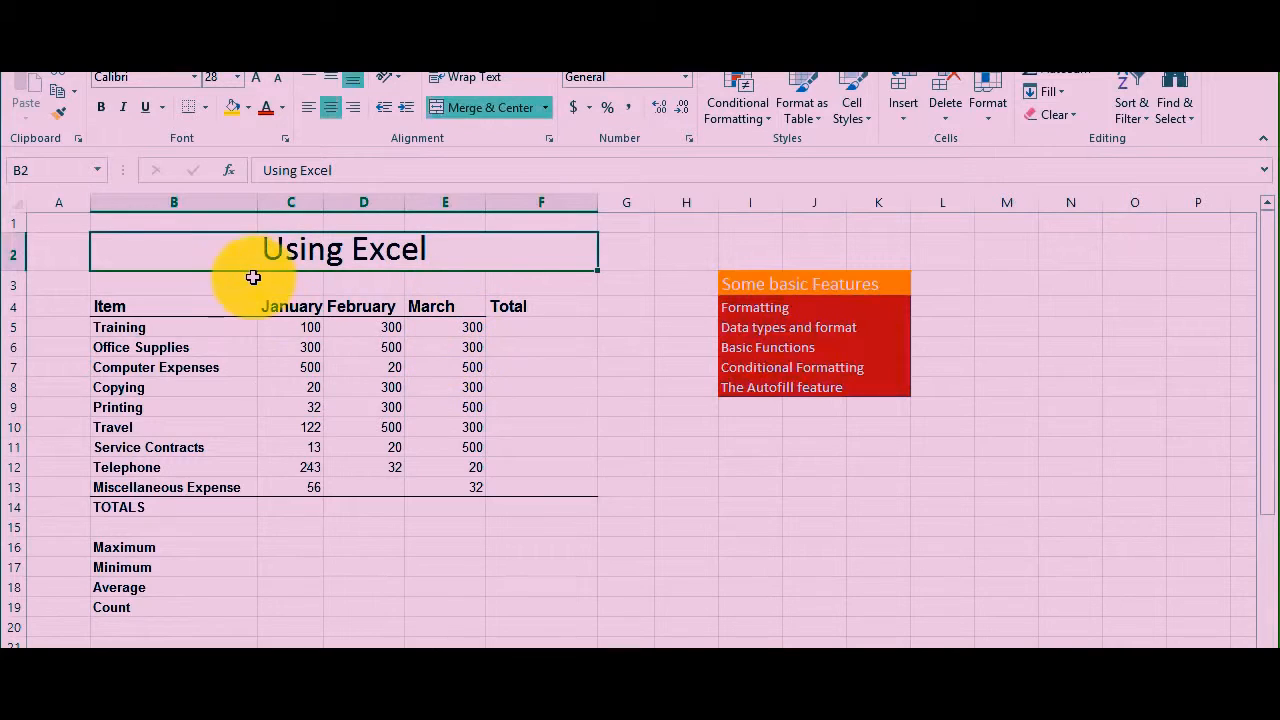
click(100, 107)
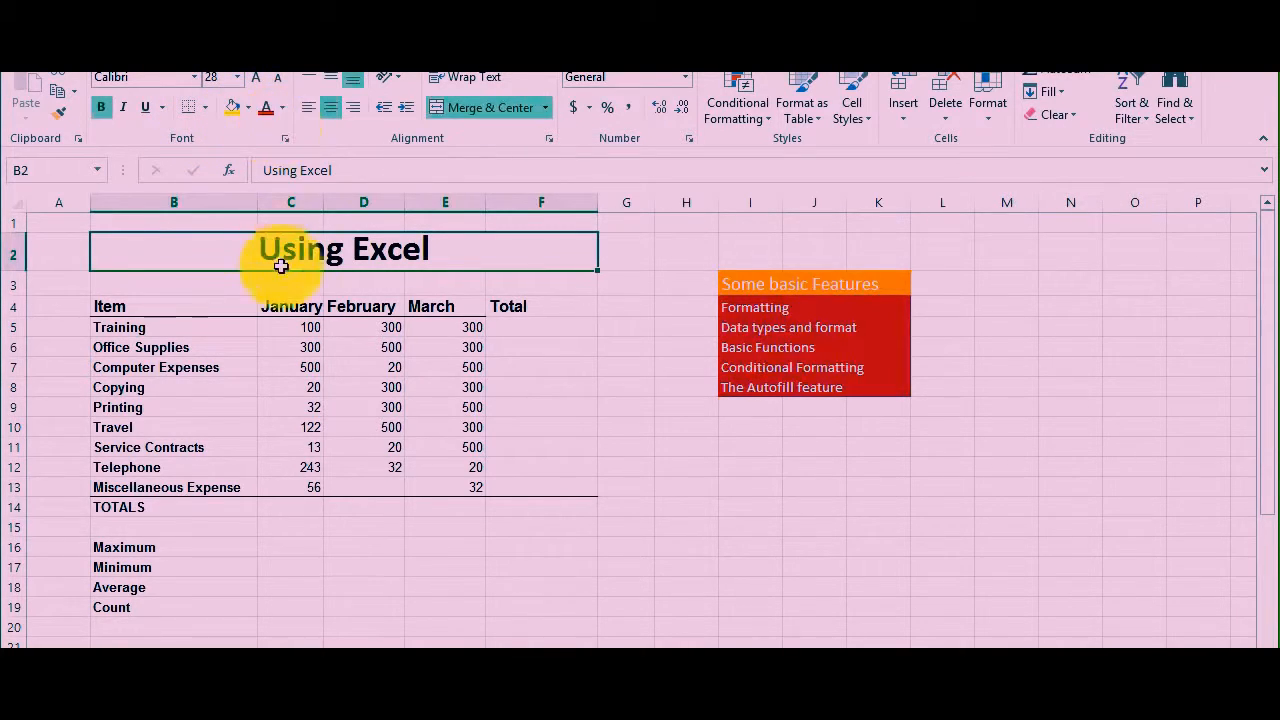
click(198, 282)
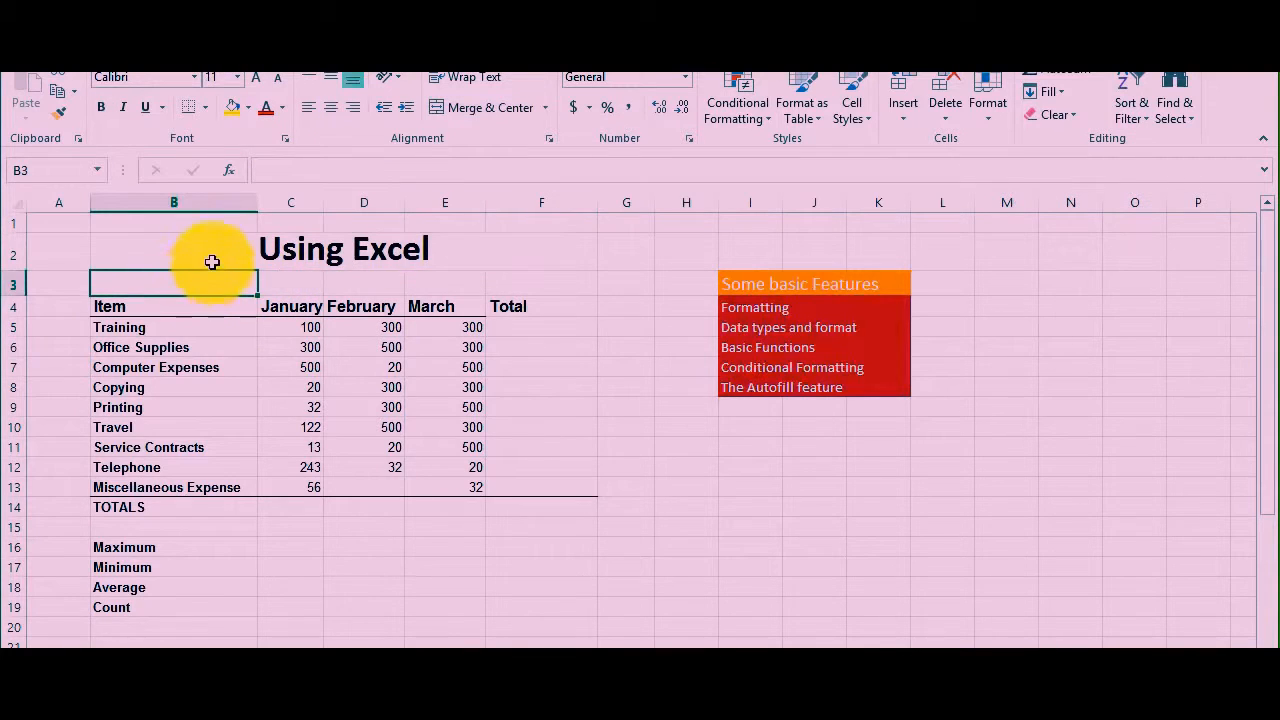
Apply the Heading 1 cell style to the merged "Using Excel" title in B2.
click(207, 256)
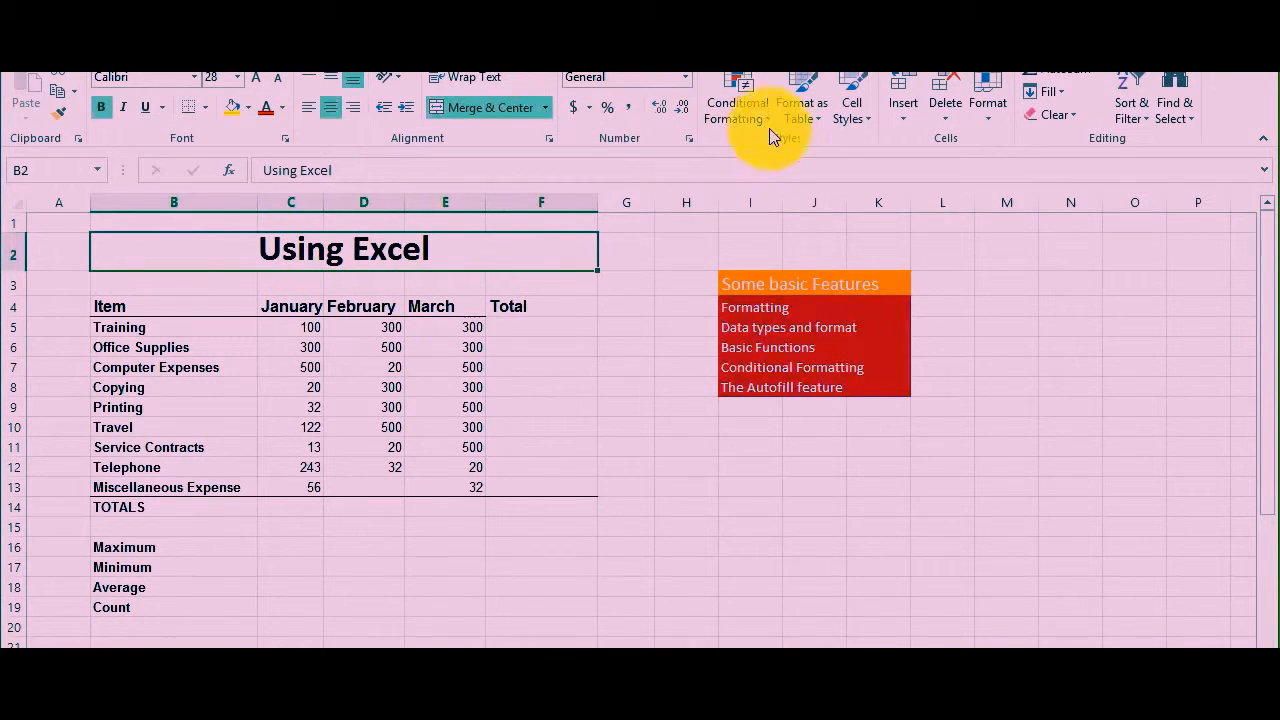
click(848, 118)
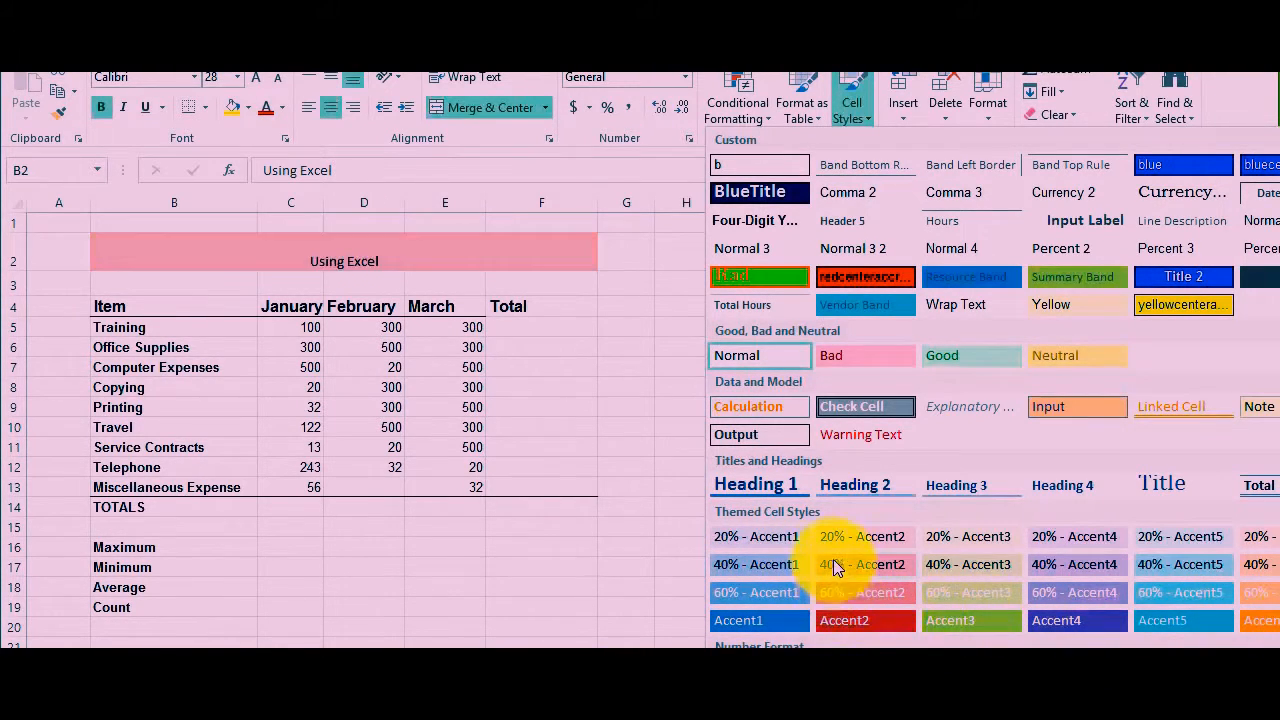
click(763, 488)
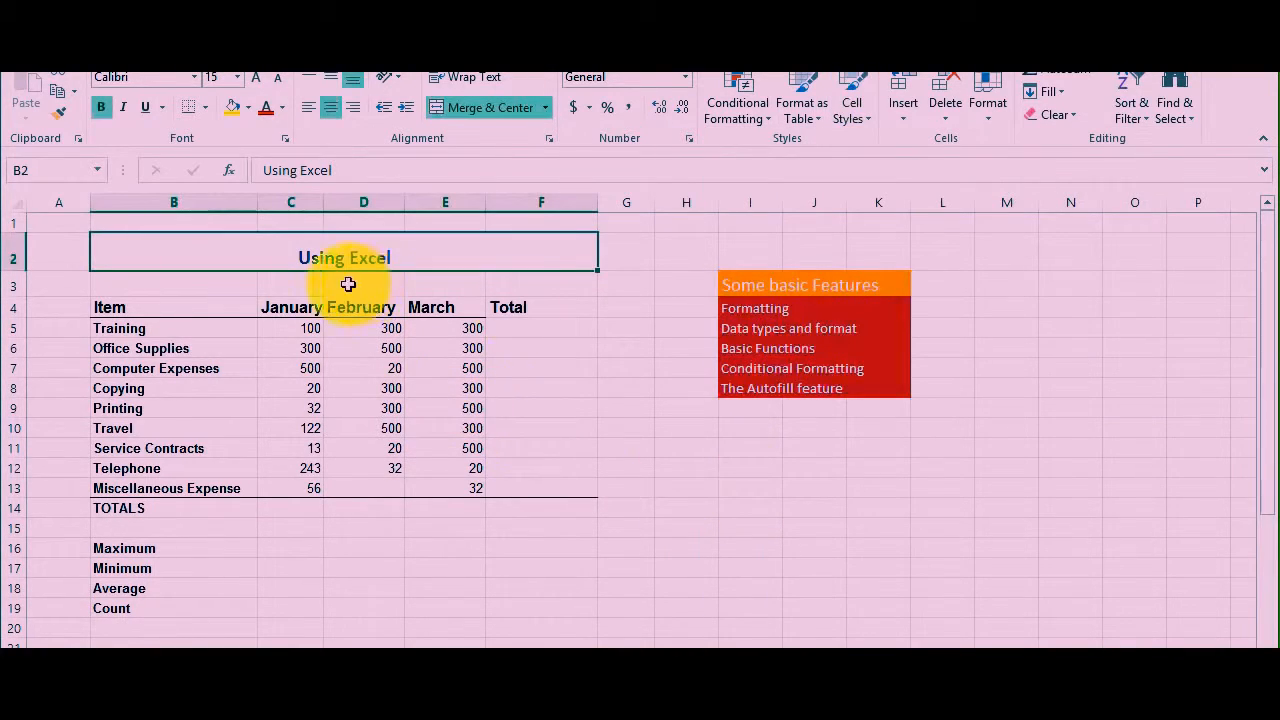
click(394, 309)
click(341, 263)
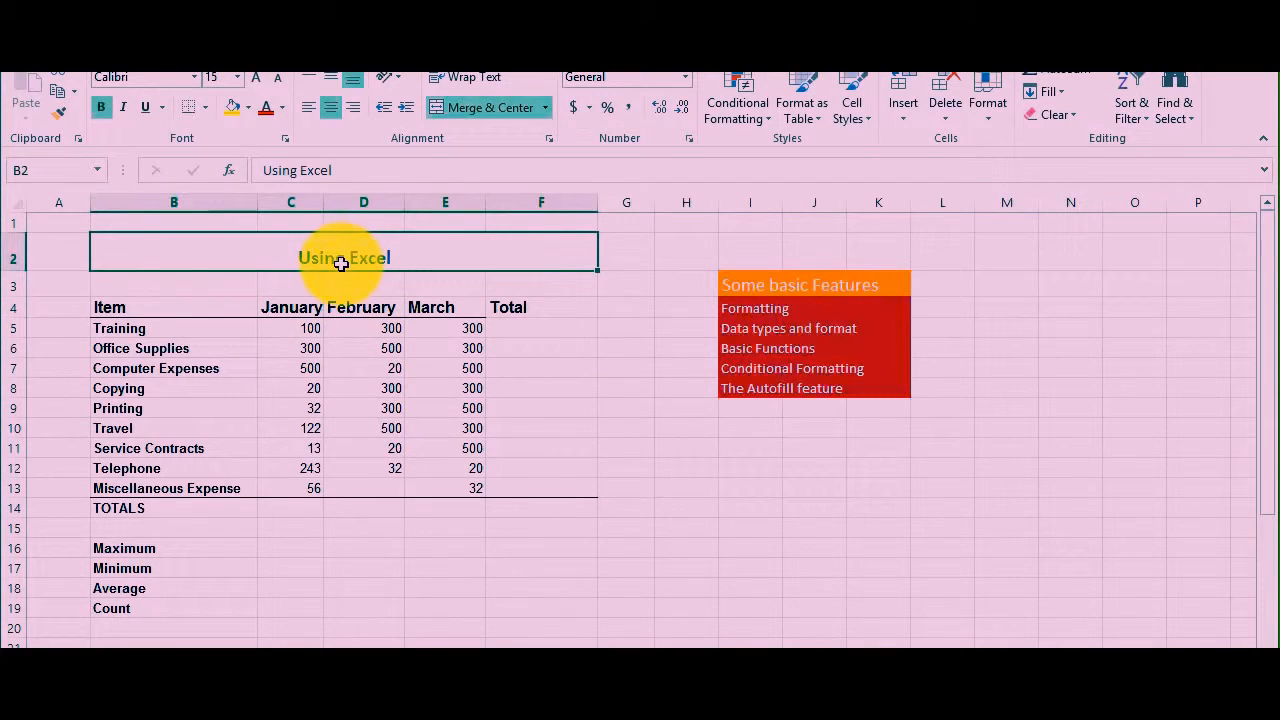
right_click(306, 260)
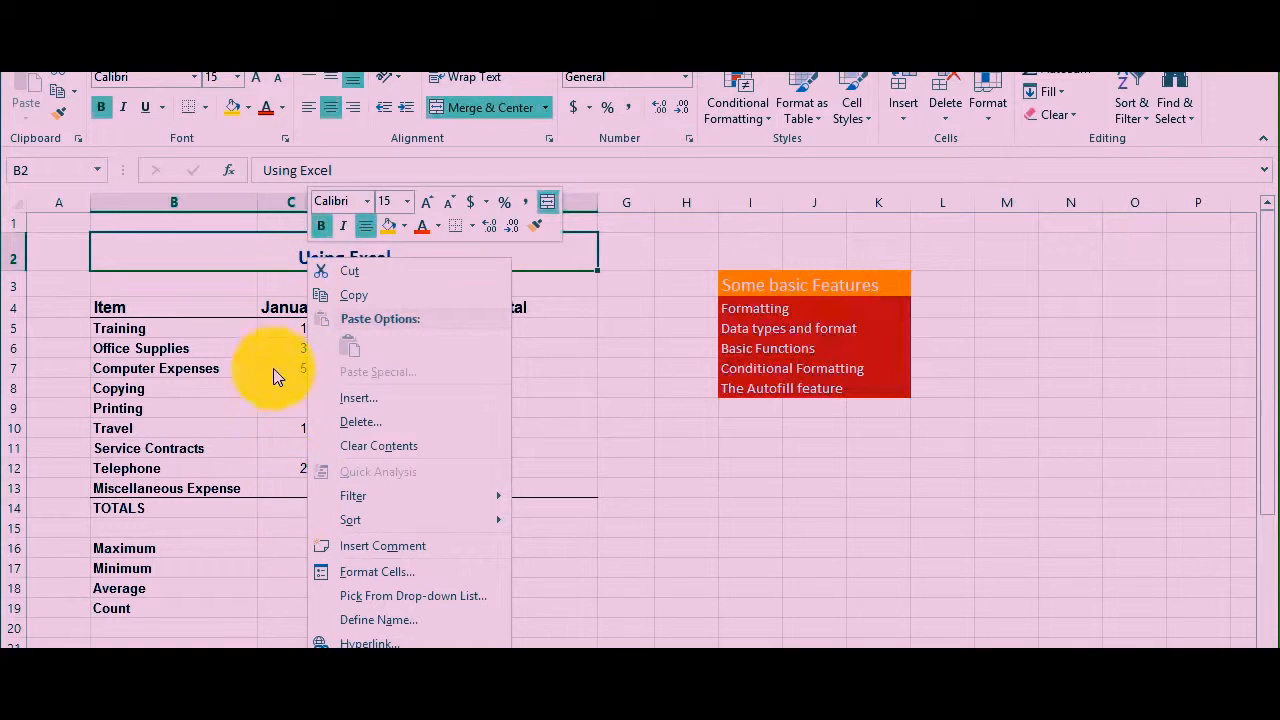
click(235, 287)
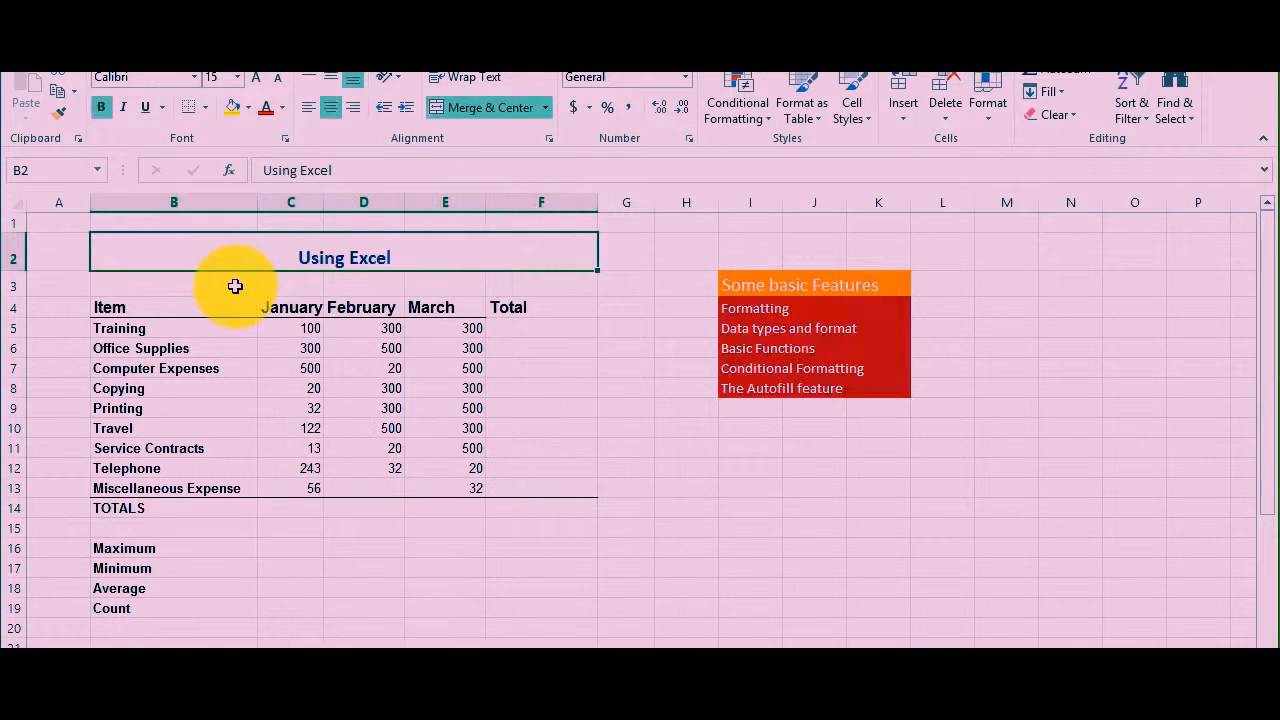
click(260, 330)
click(143, 332)
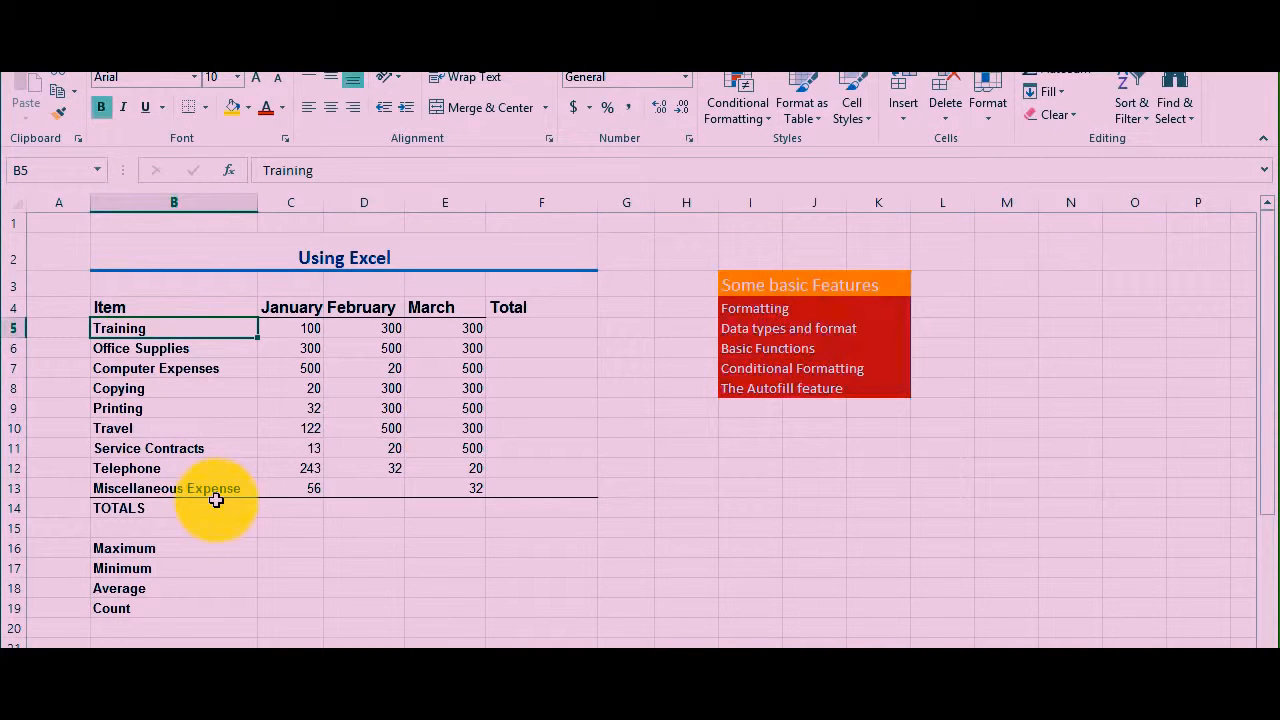
Apply the Currency number format to the January through March amounts in C5:E13.
click(289, 332)
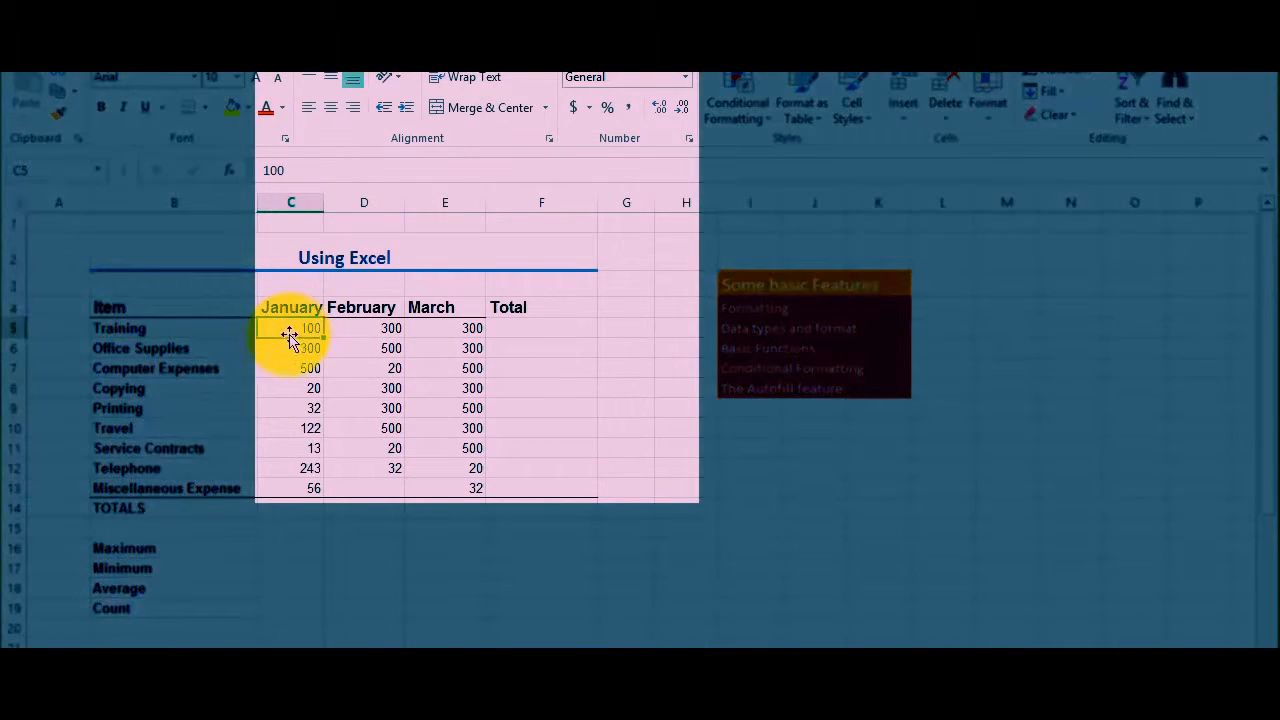
drag(293, 332, 429, 485)
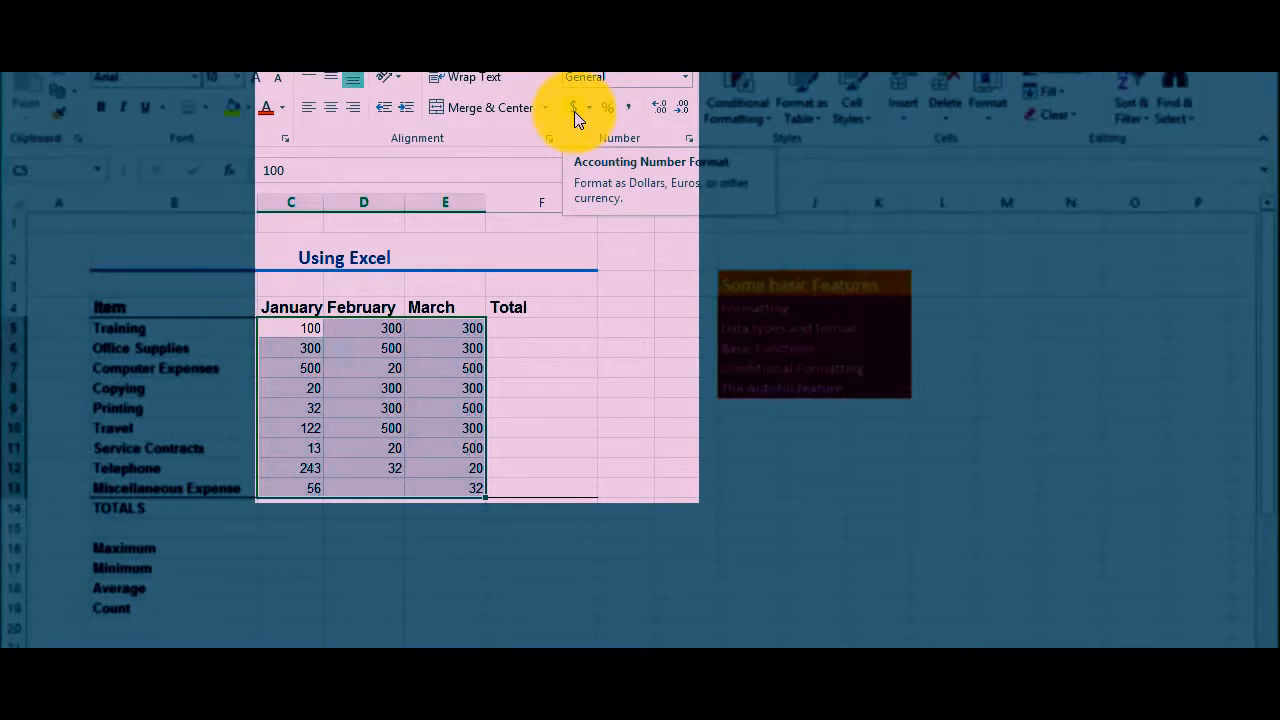
click(686, 79)
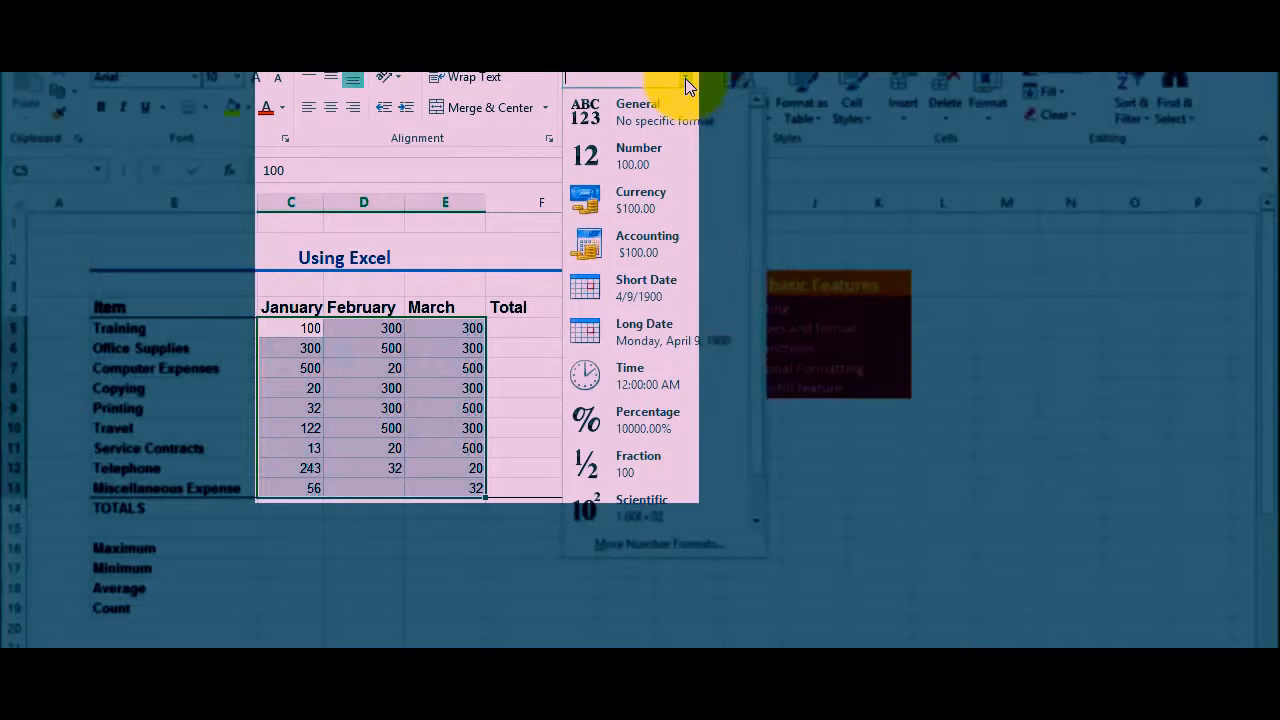
click(612, 203)
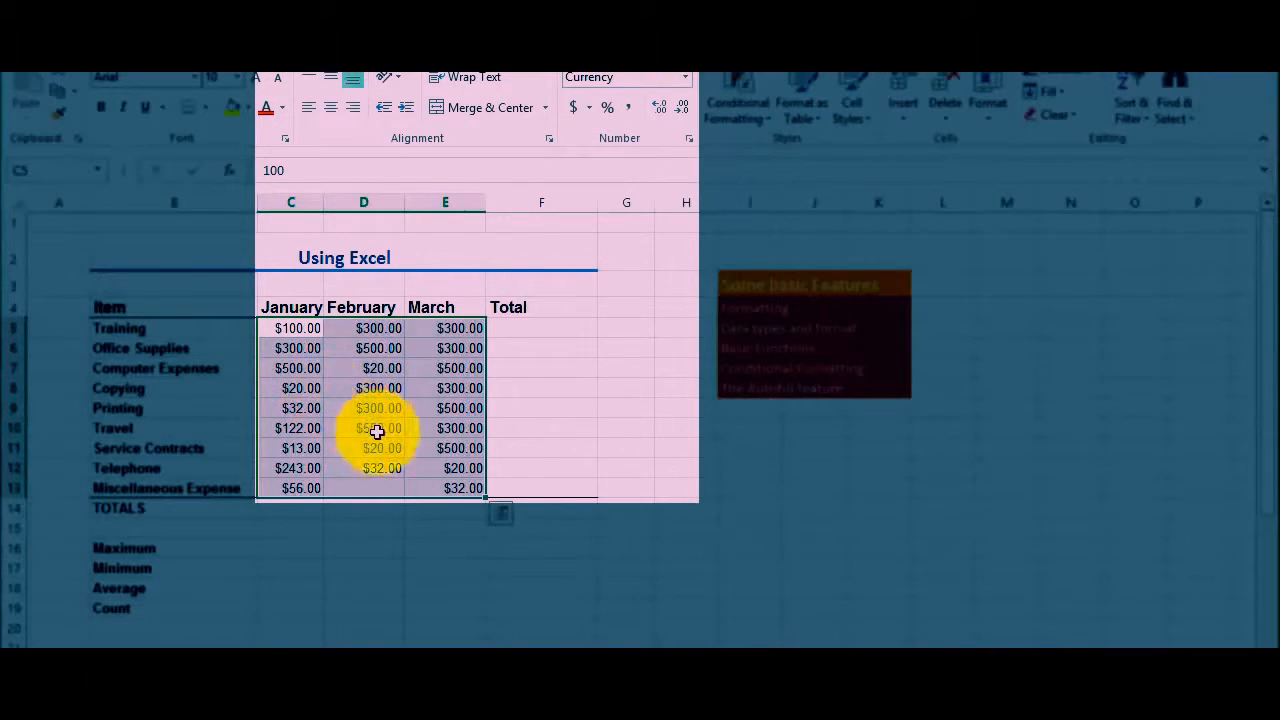
click(376, 483)
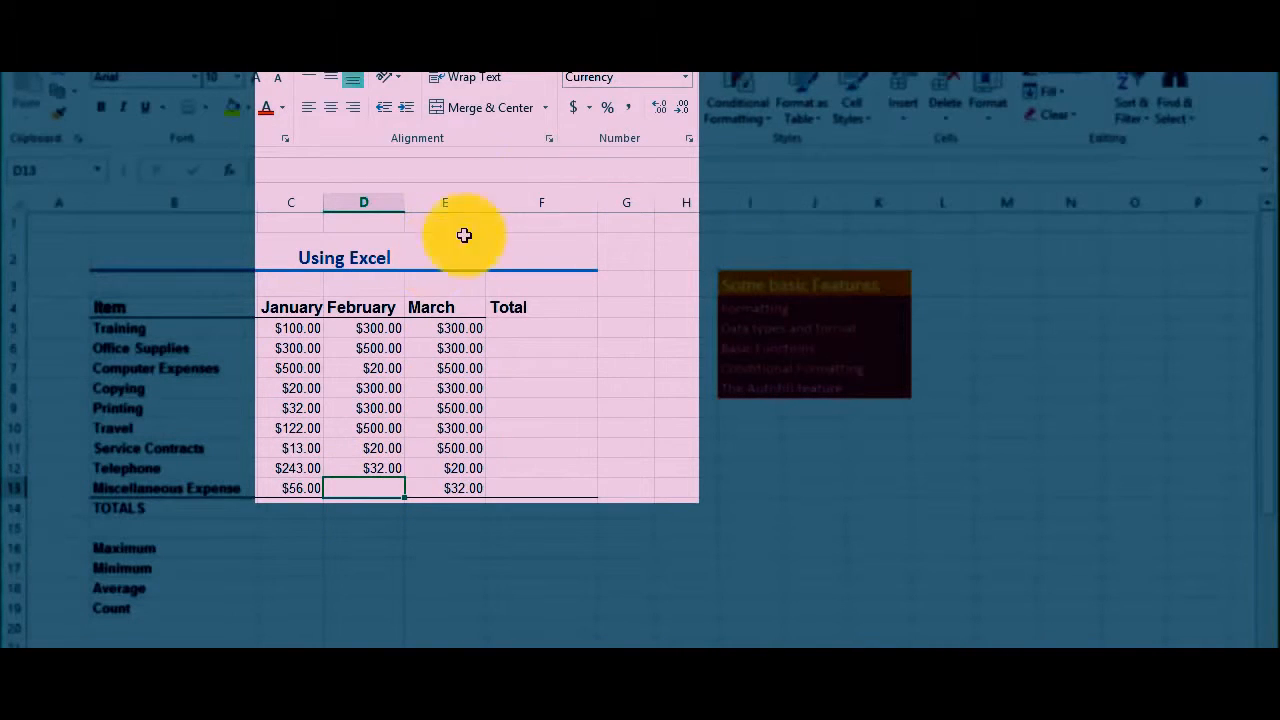
click(590, 114)
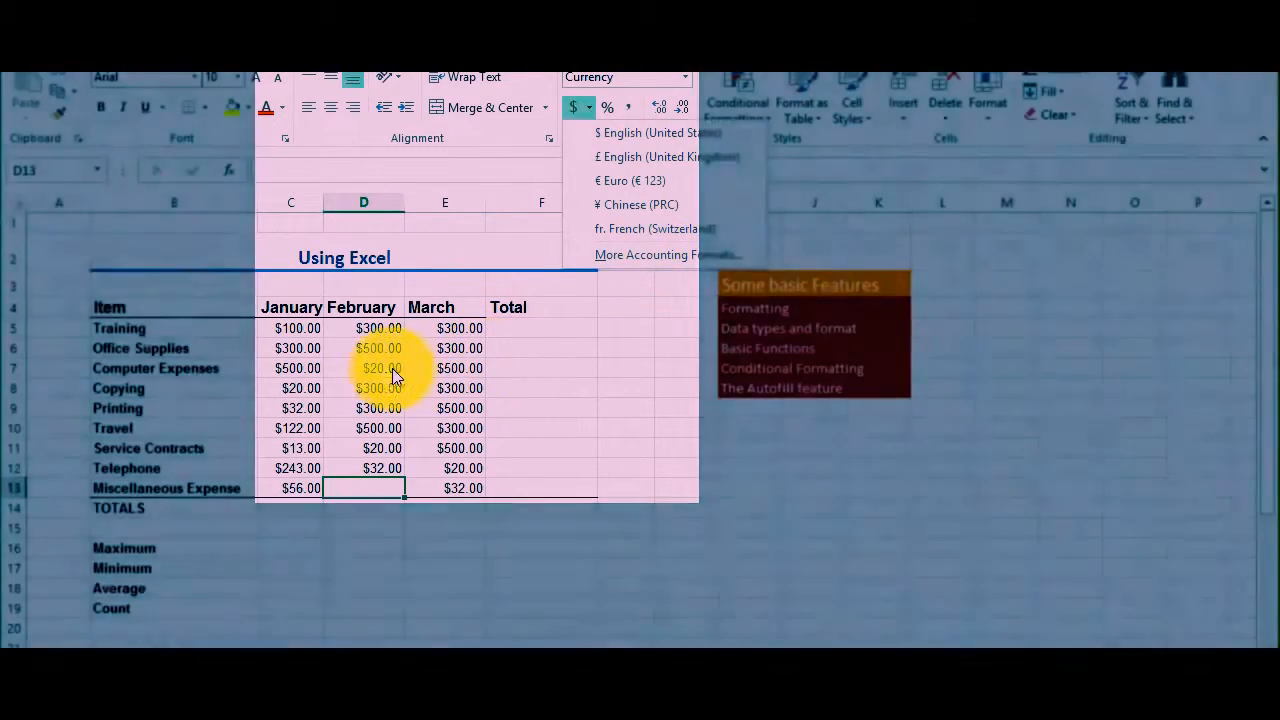
click(389, 368)
click(371, 354)
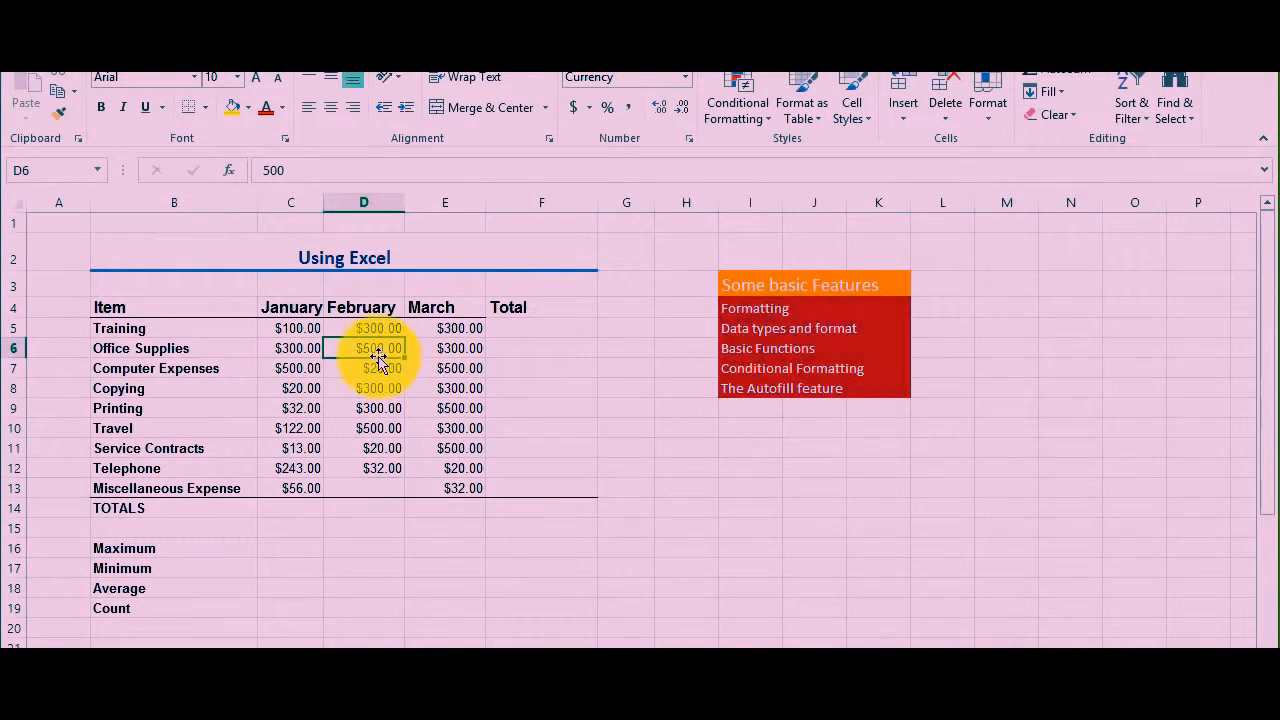
click(286, 334)
click(379, 352)
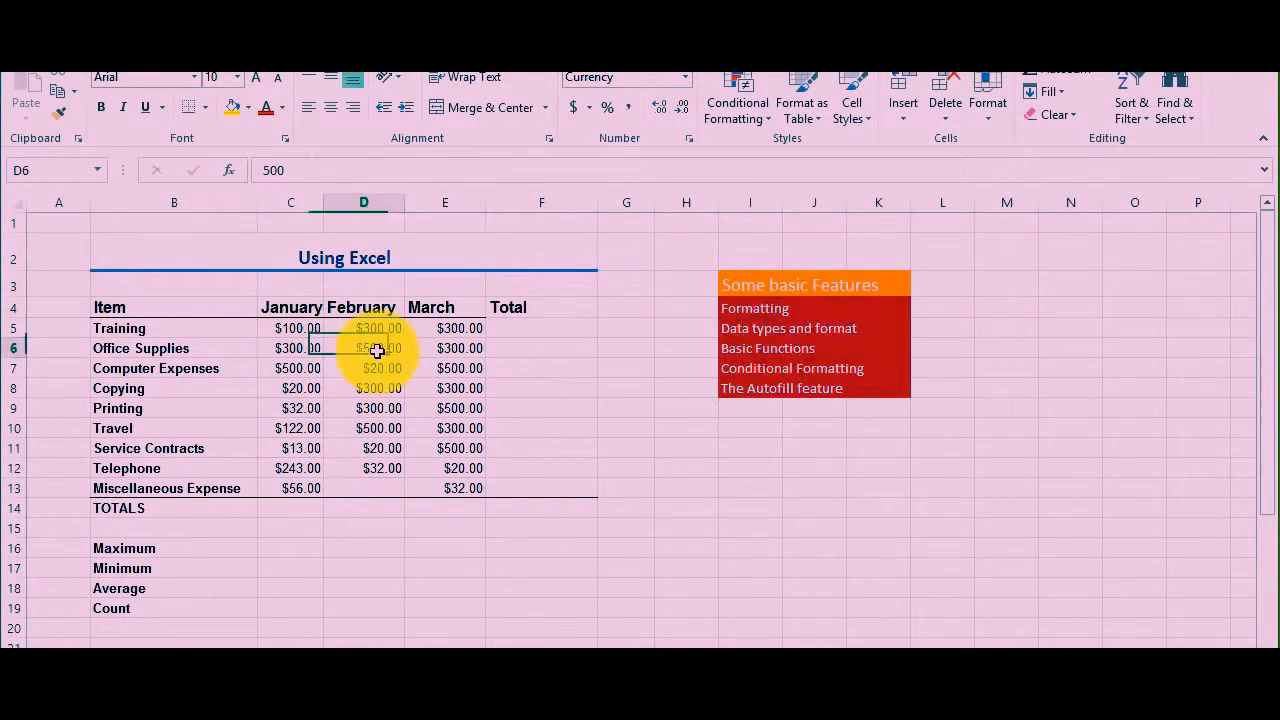
click(306, 330)
drag(307, 336, 535, 510)
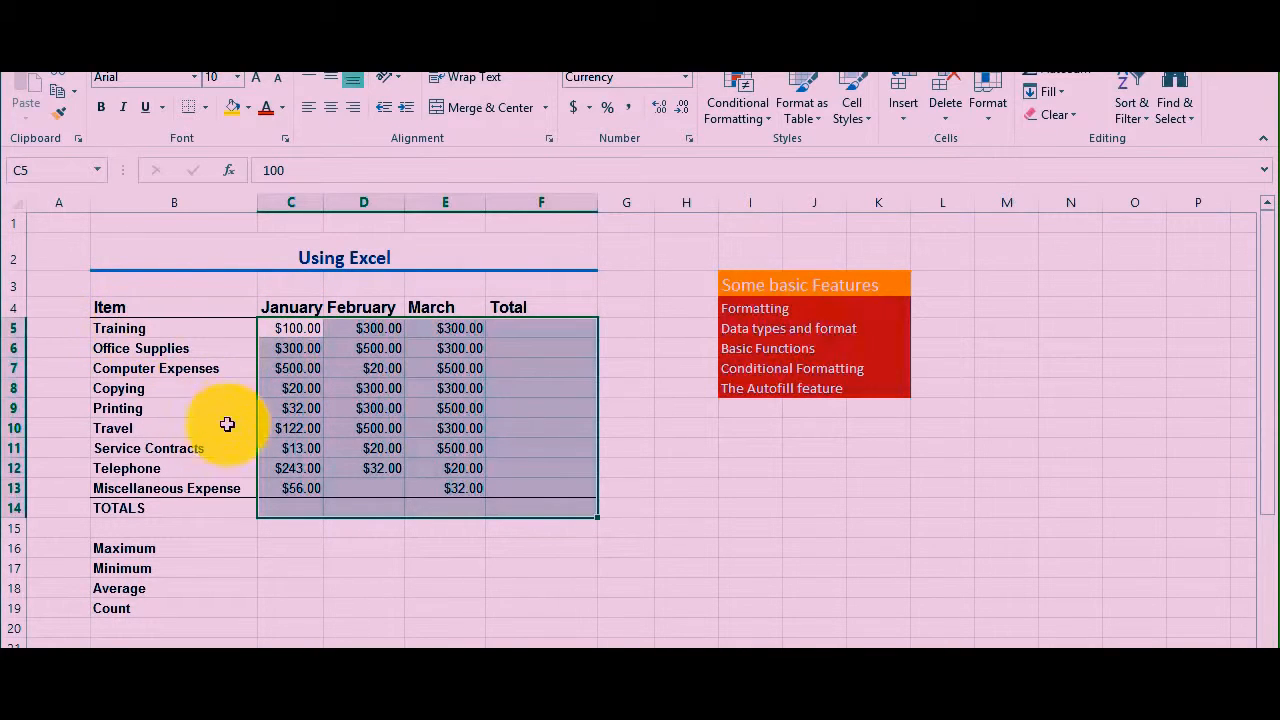
click(298, 504)
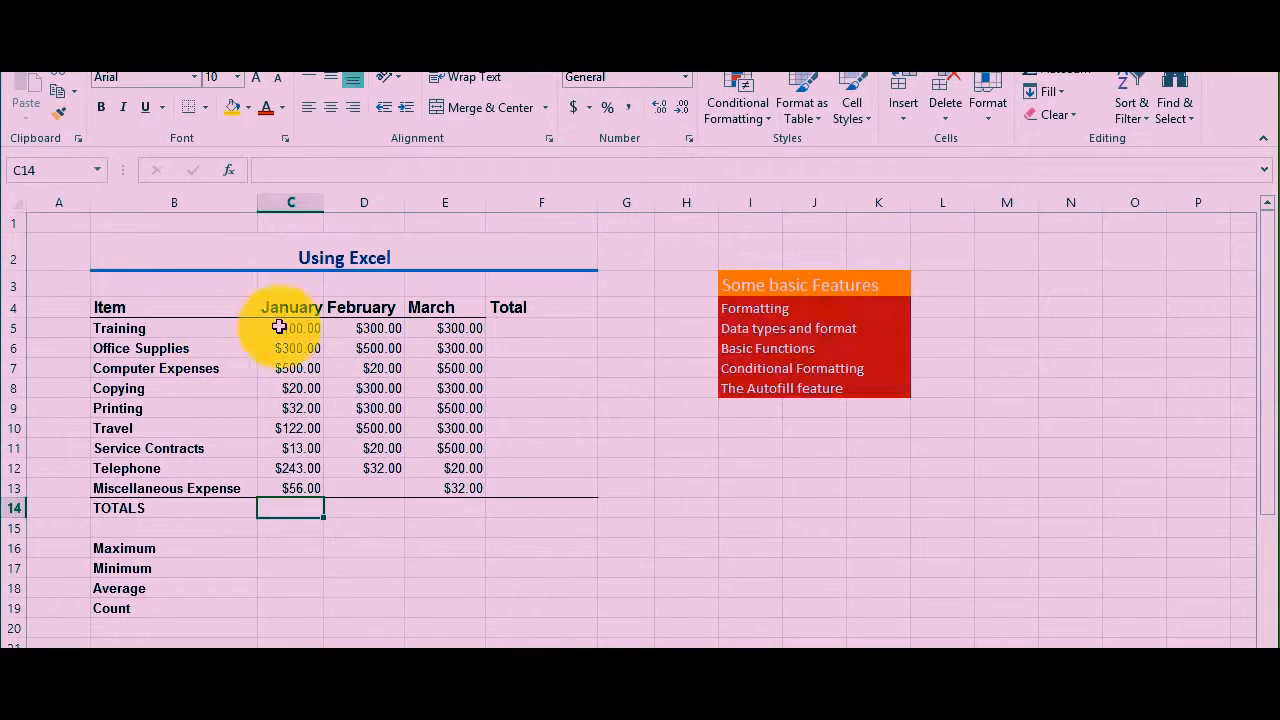
Apply the Accounting number format with the dollar symbol to C5:F14, including the Total column and TOTALS row.
drag(286, 321, 514, 509)
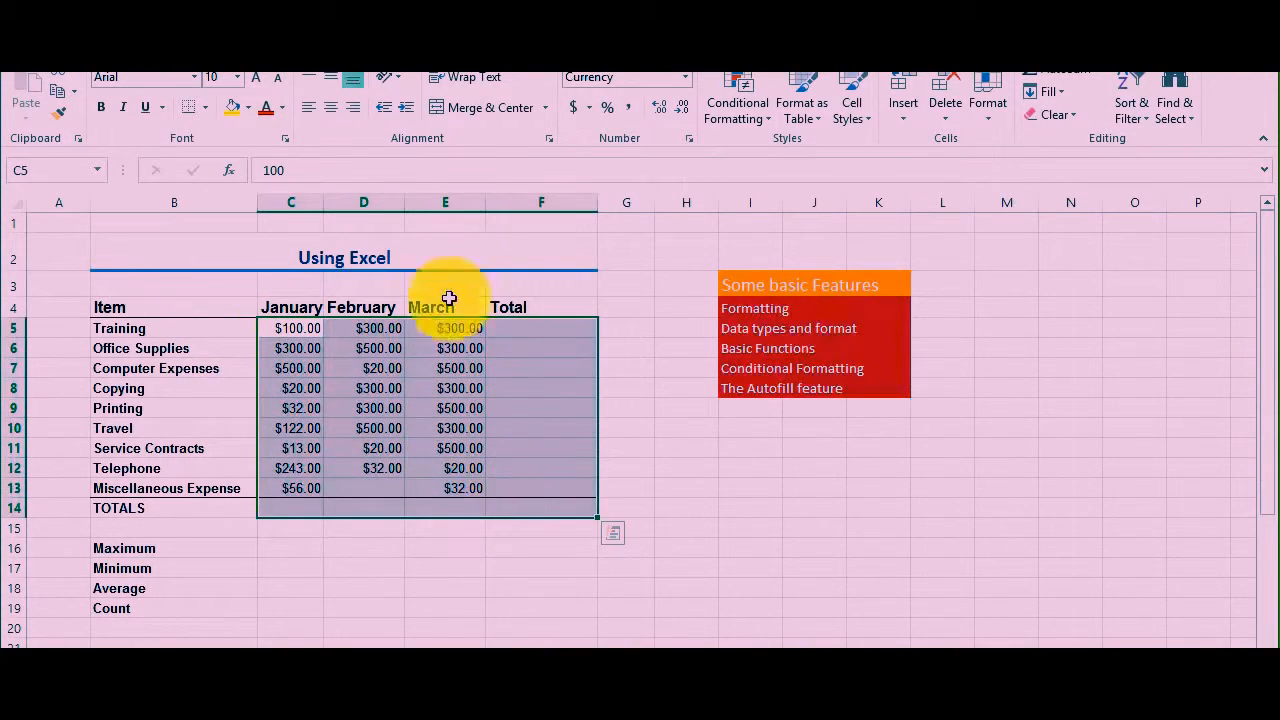
click(573, 107)
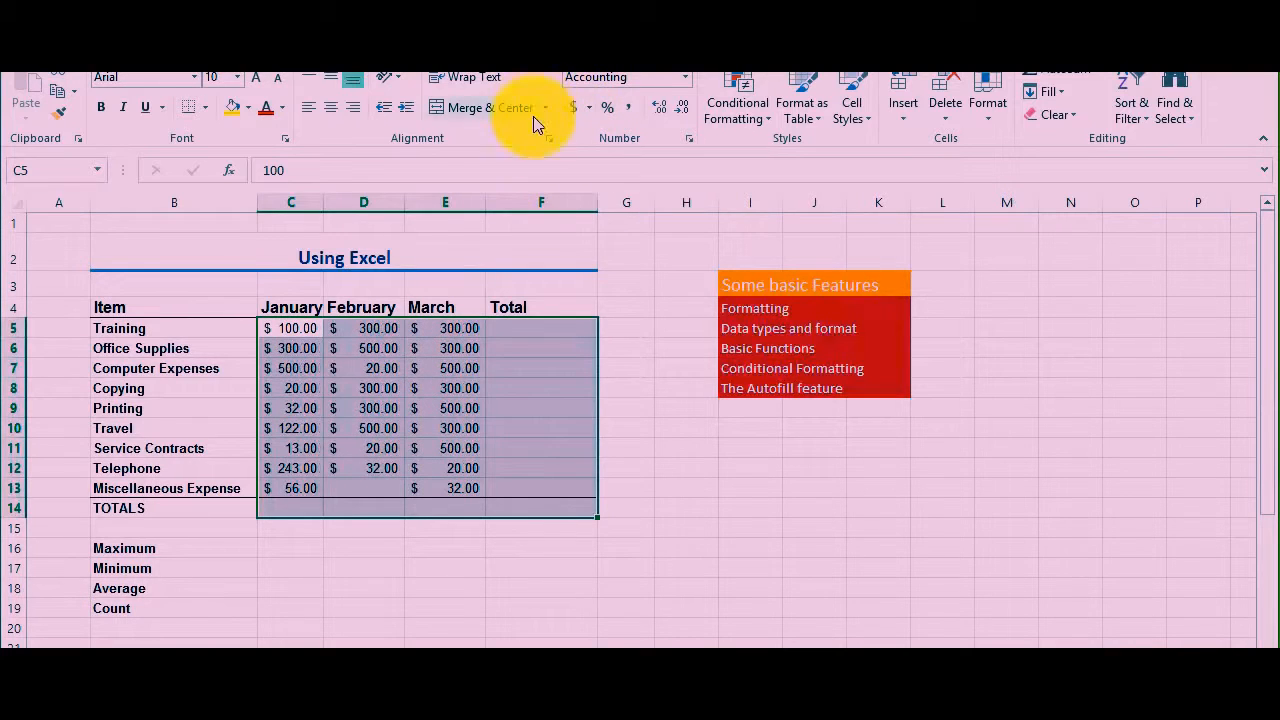
click(540, 448)
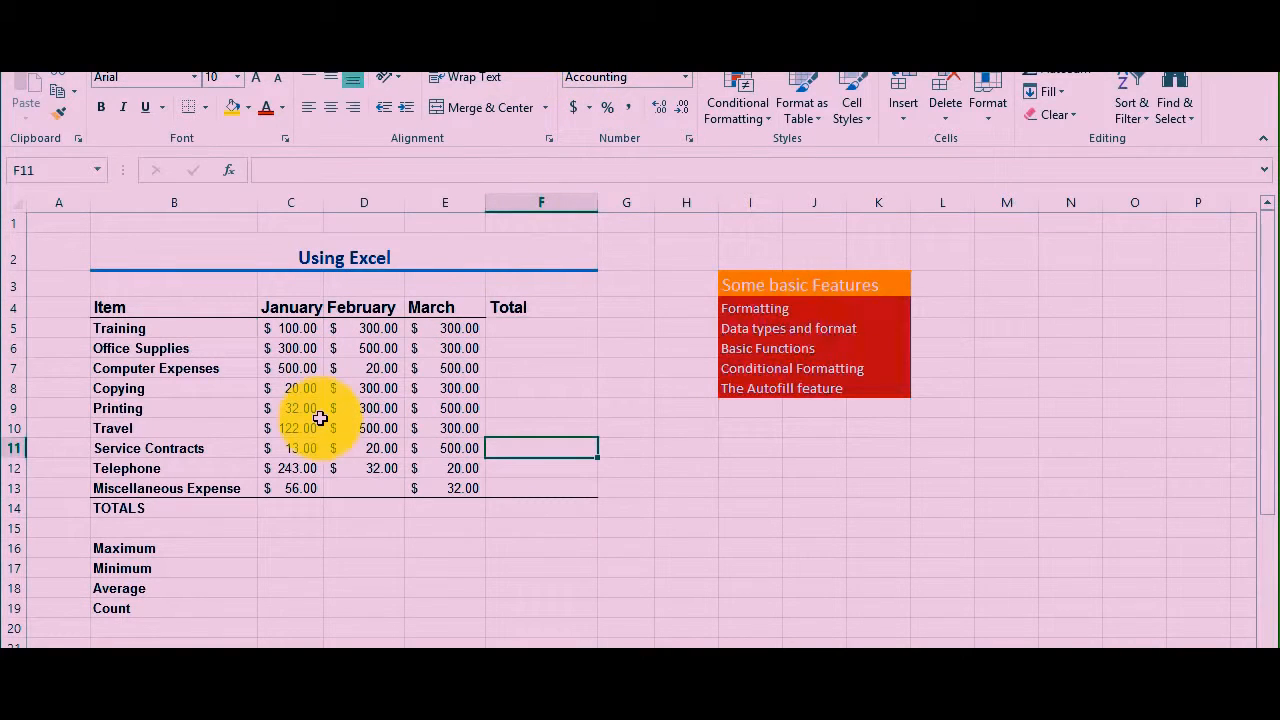
Add a note beside the table with "=" in J10 and "starts the formulas" in K10.
click(305, 509)
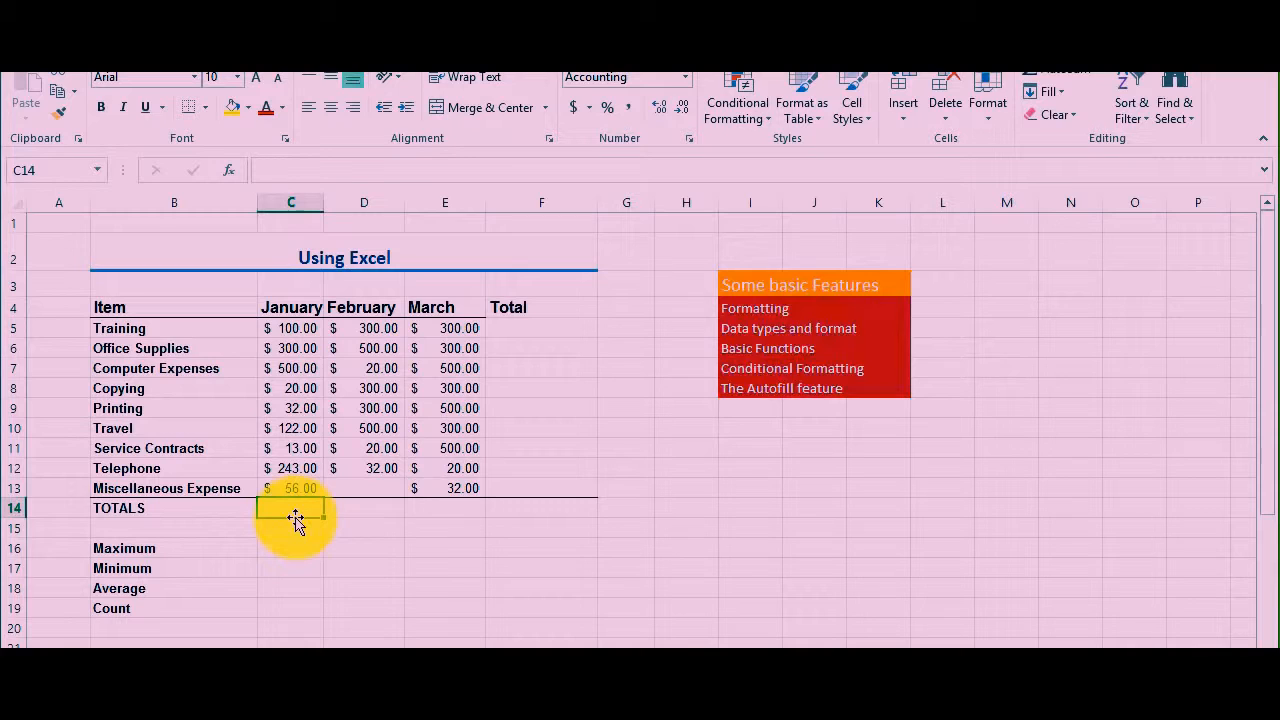
click(835, 435)
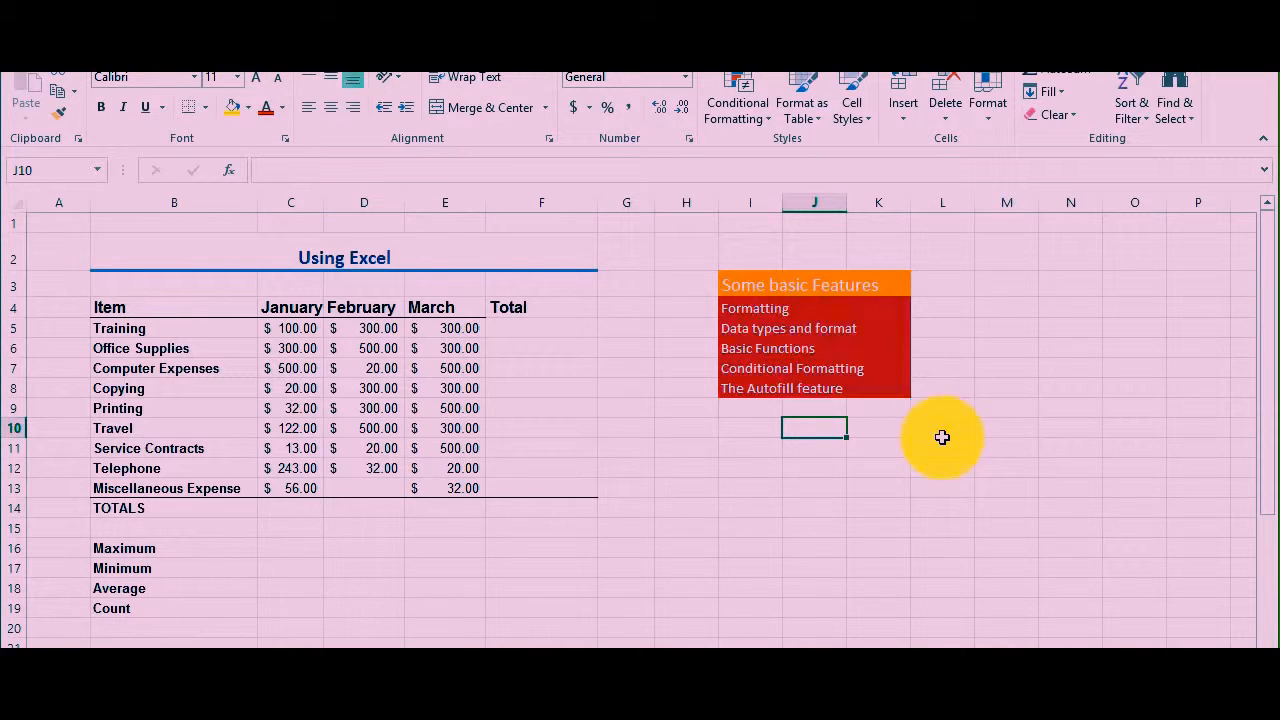
text(=)
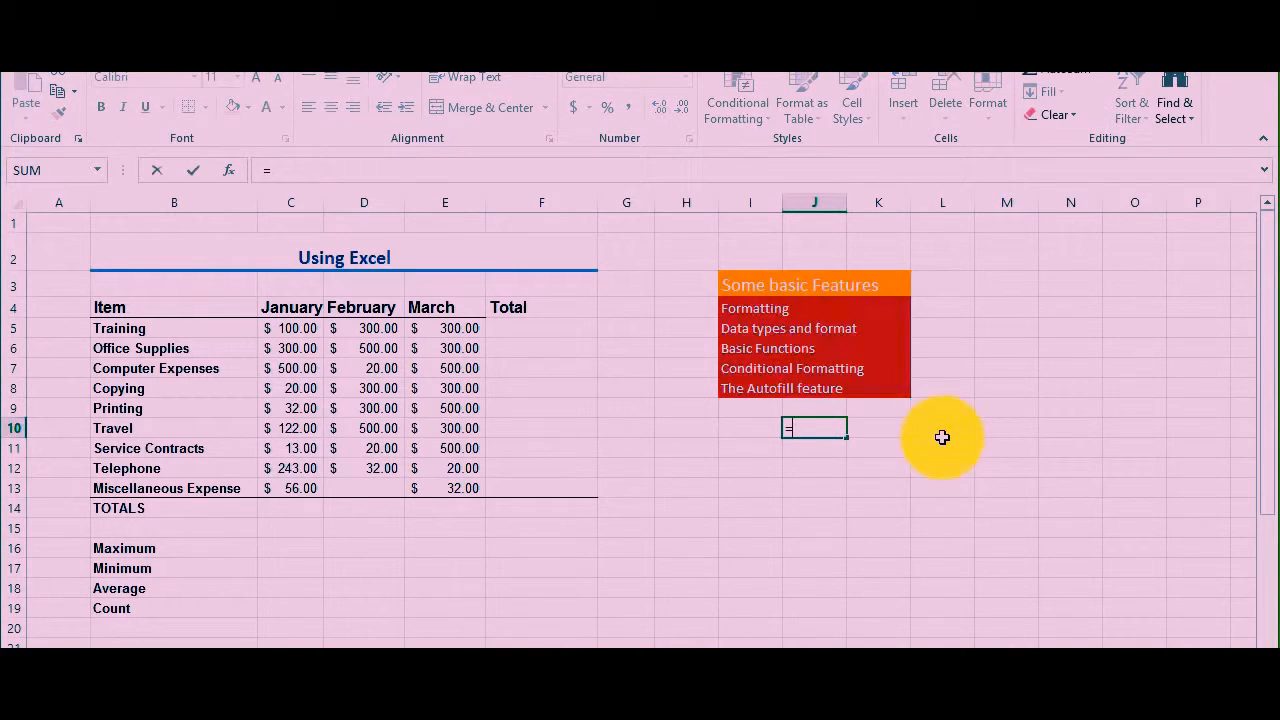
key(Tab)
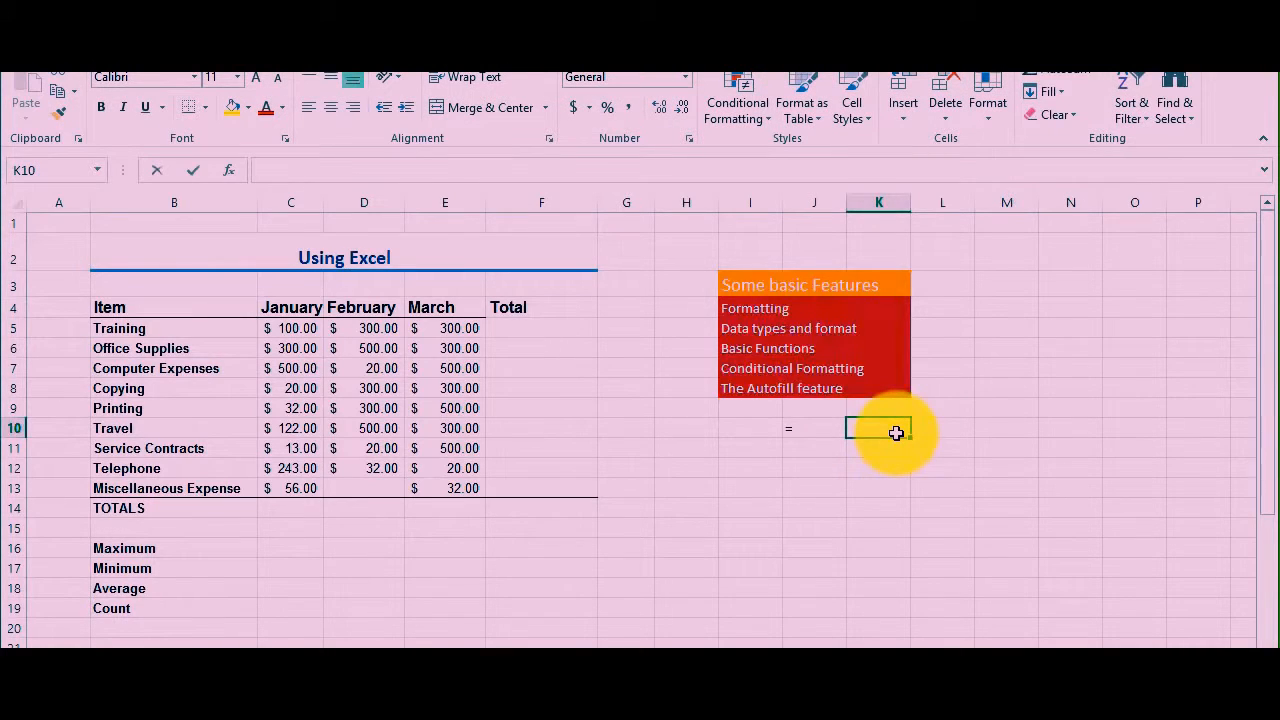
text(starts the form)
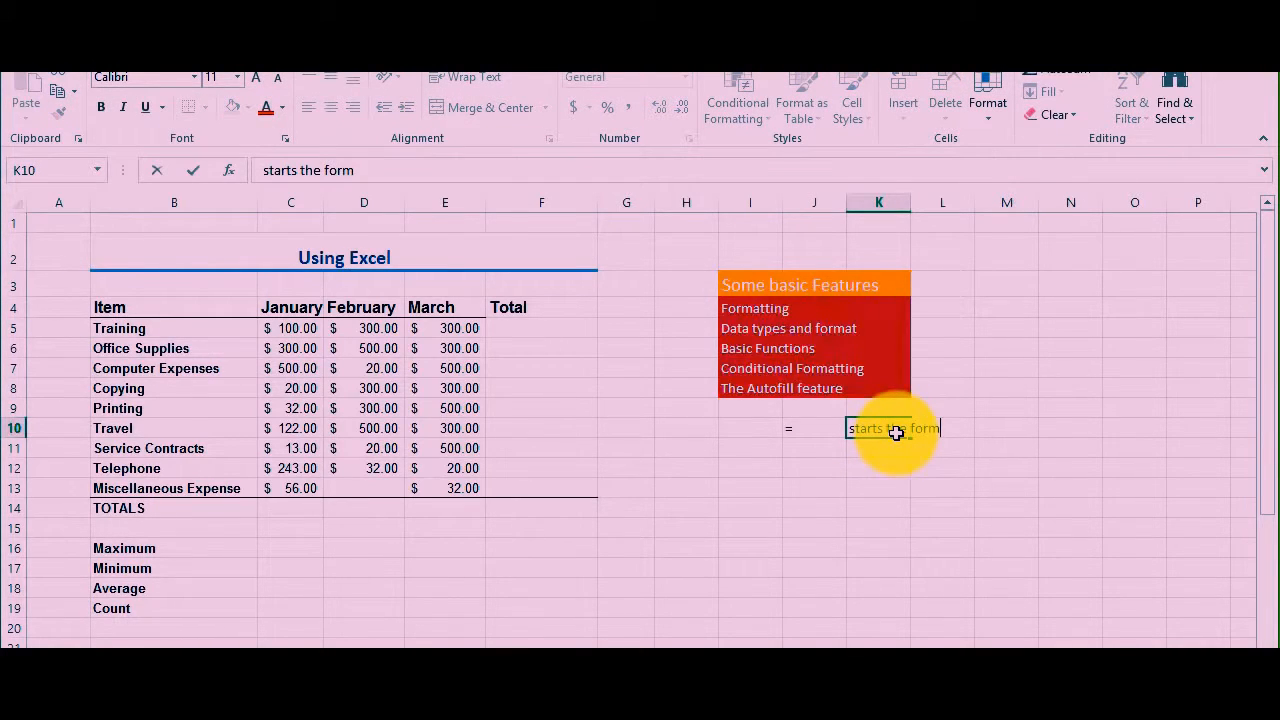
text(ulas)
click(822, 449)
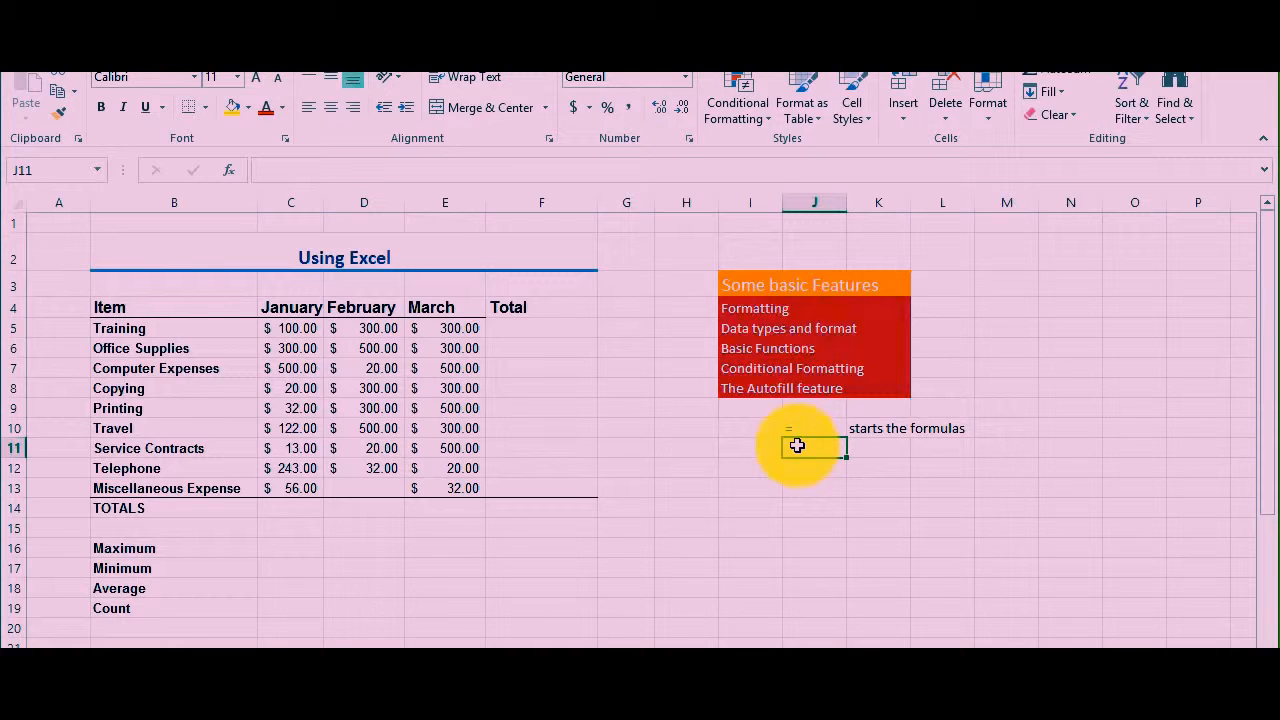
click(312, 334)
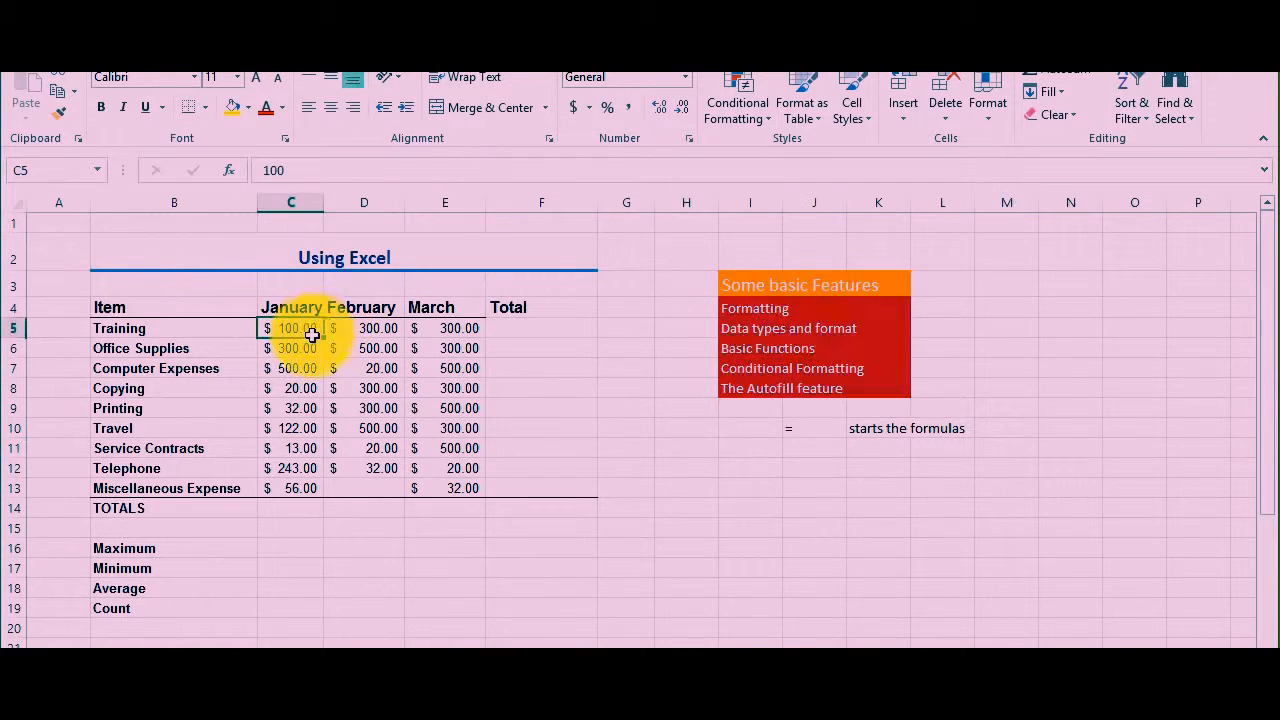
drag(312, 334, 317, 485)
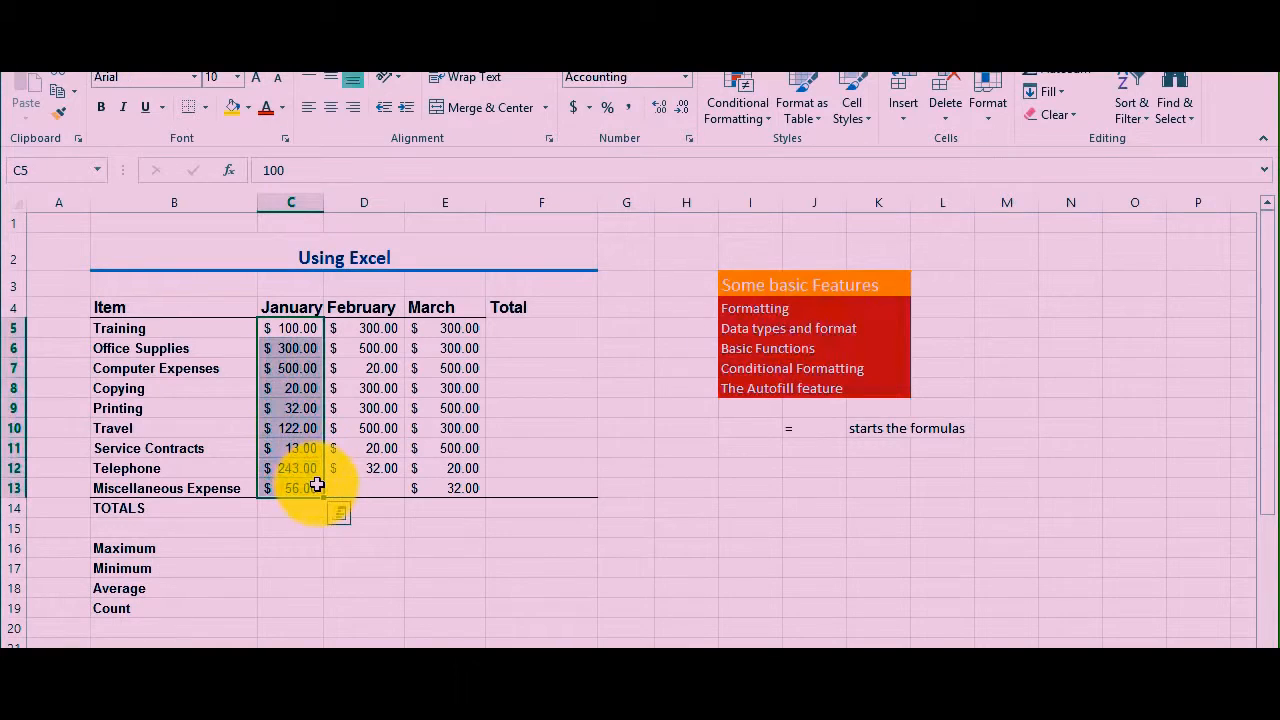
click(855, 451)
click(819, 453)
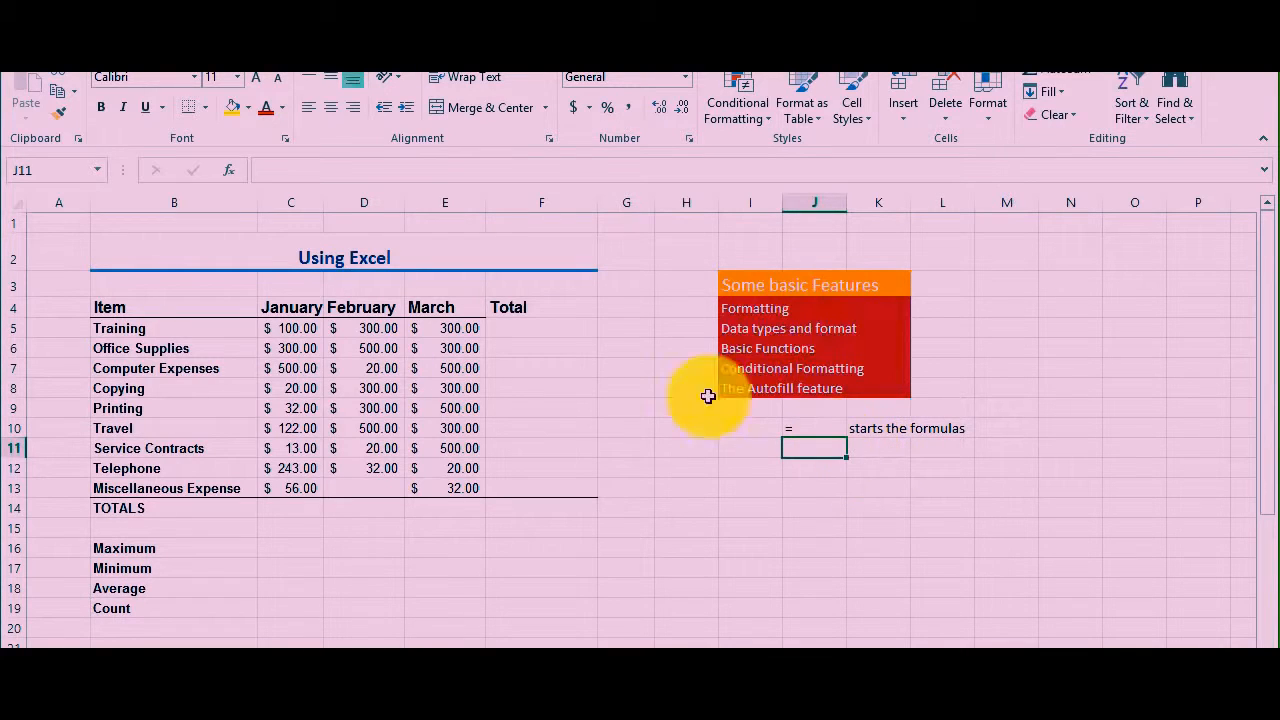
Open Insert Function from cell C7 and browse the functions in the All category.
click(300, 370)
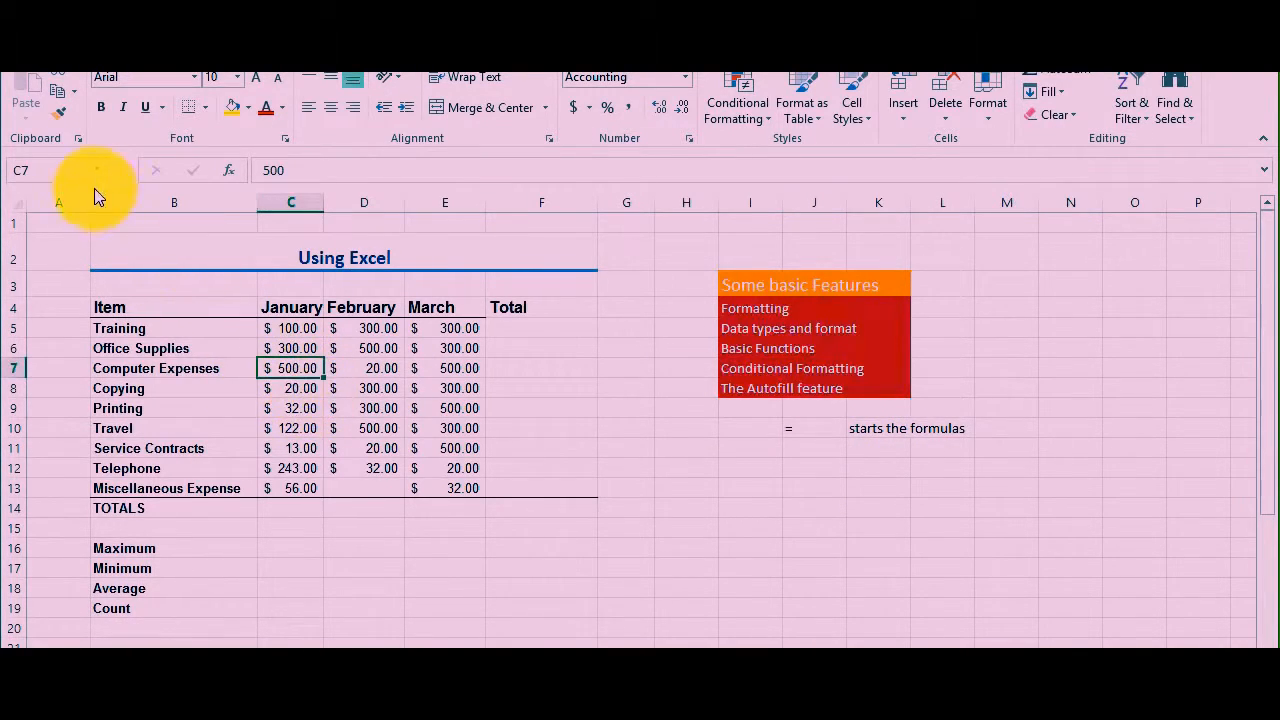
click(143, 64)
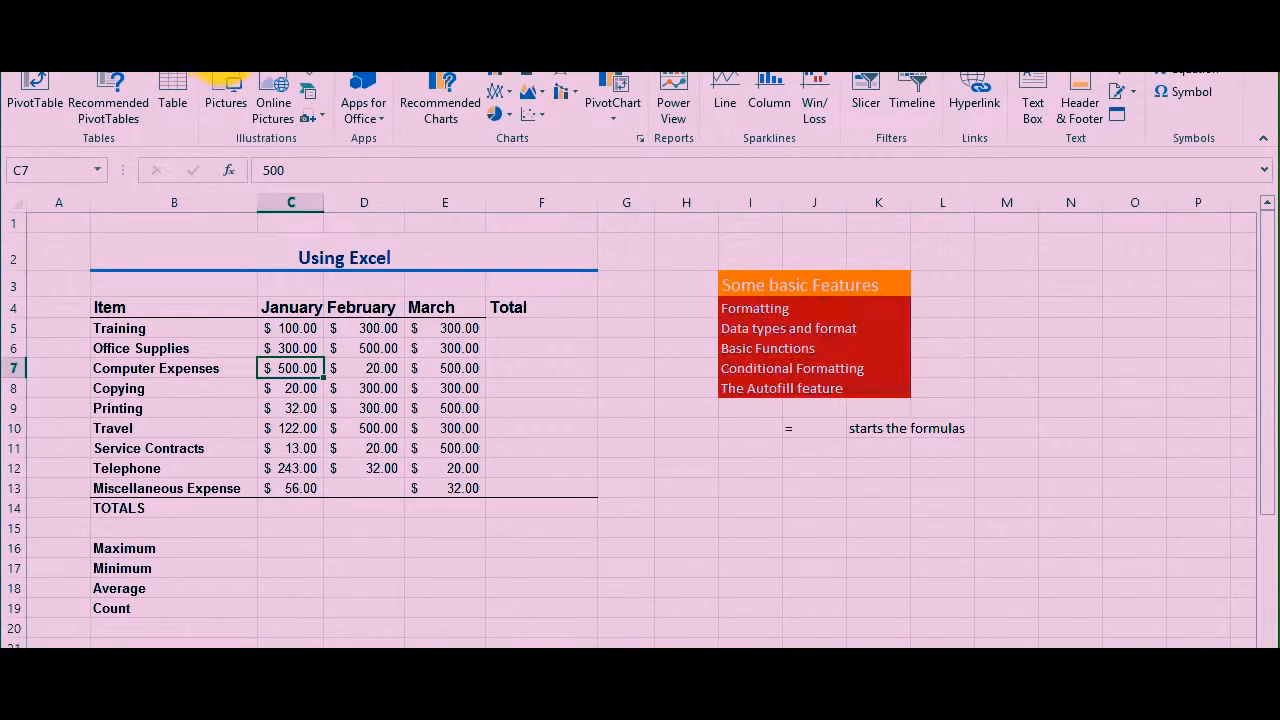
click(356, 64)
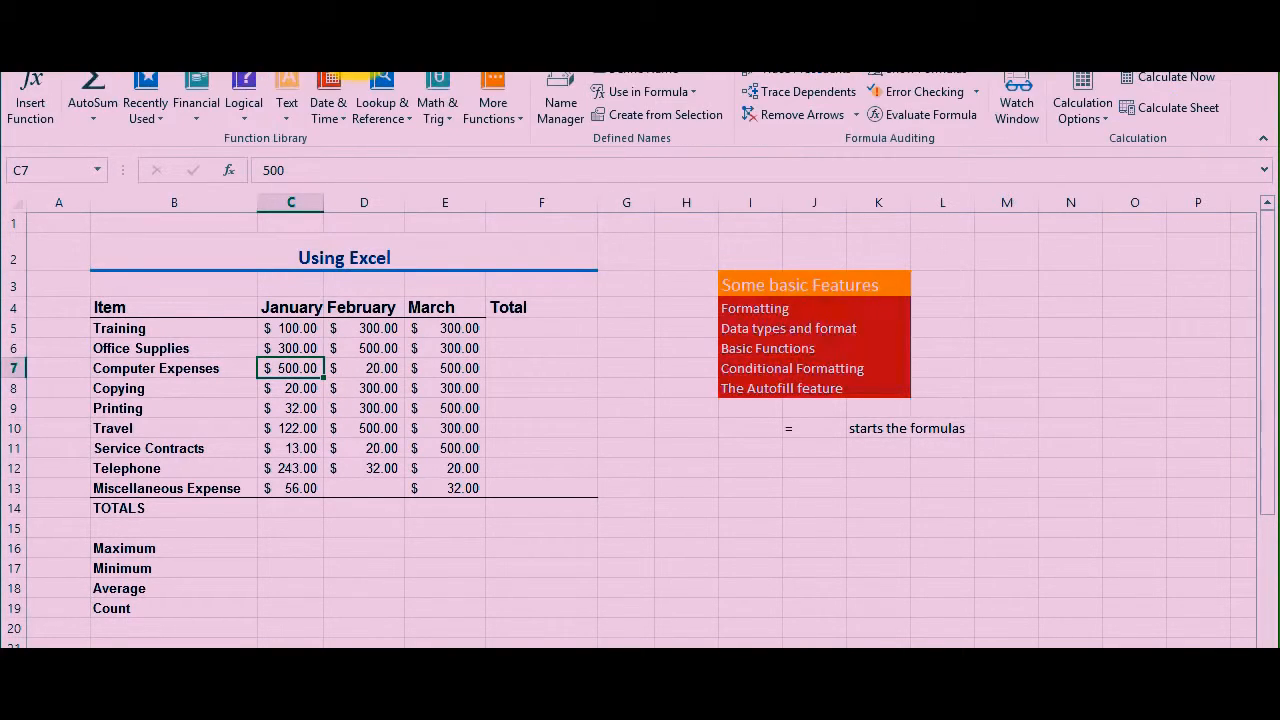
click(31, 116)
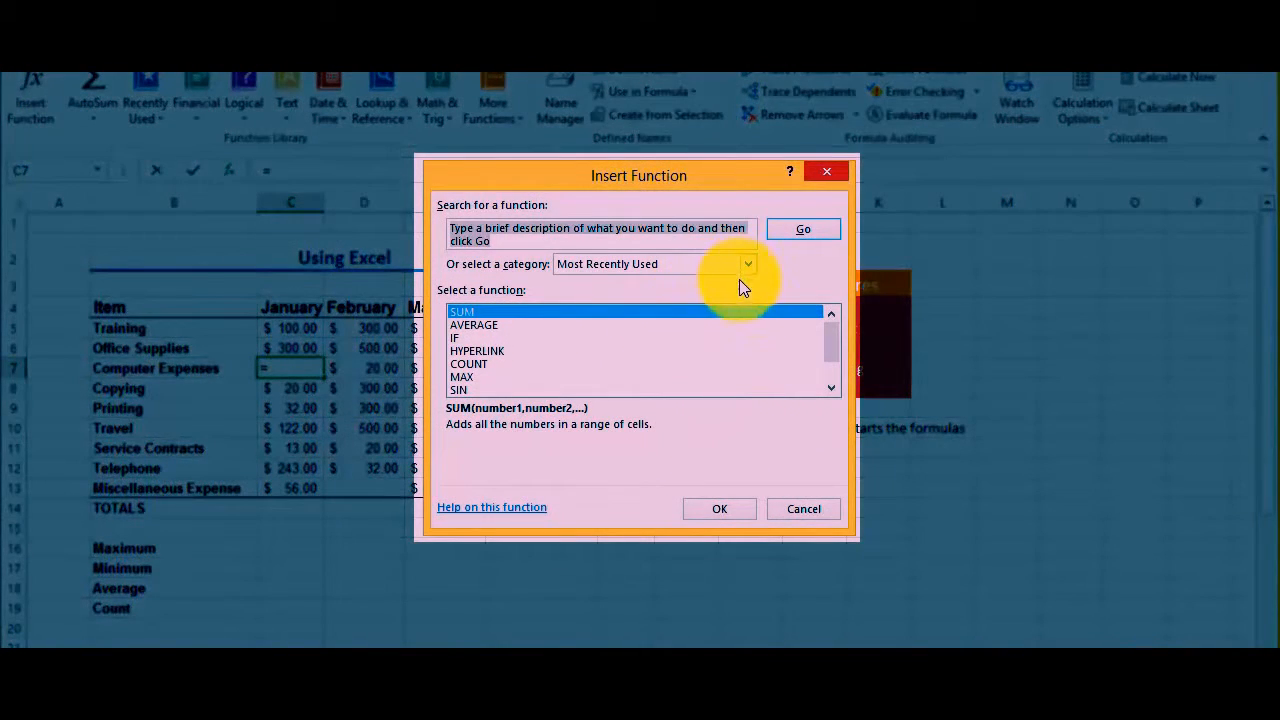
click(746, 266)
click(631, 298)
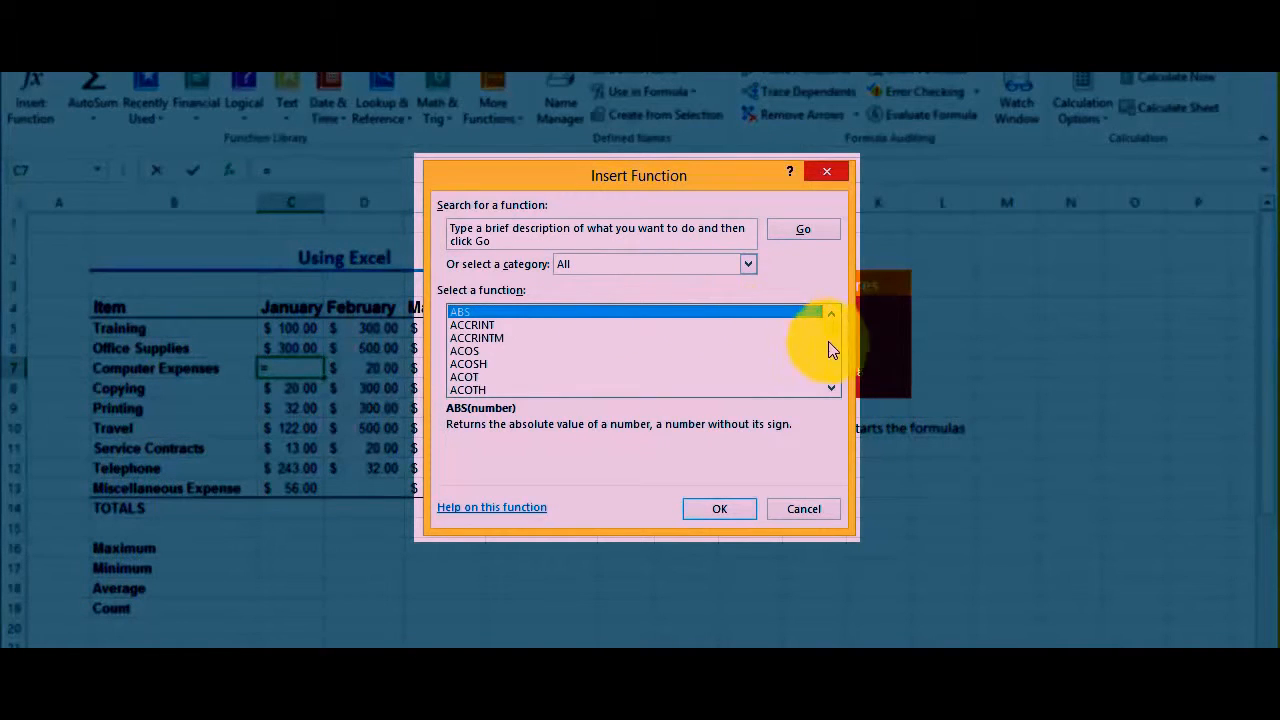
click(832, 388)
drag(832, 388, 832, 388)
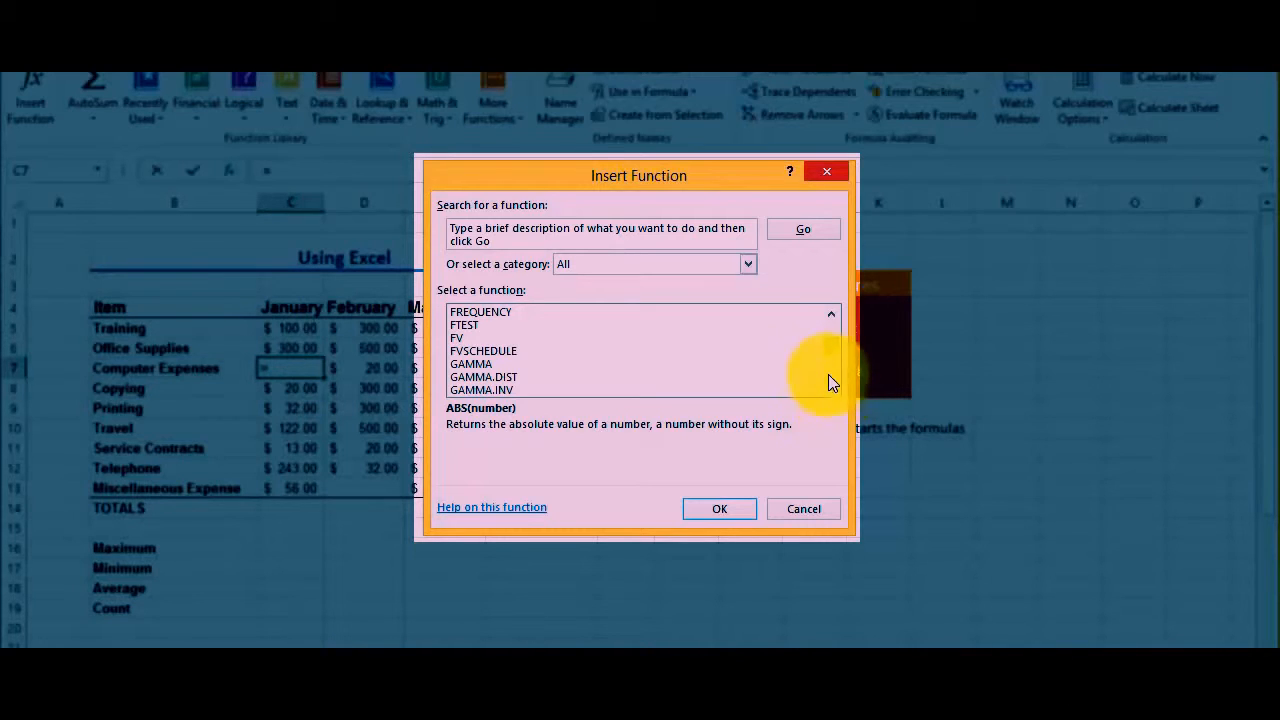
drag(831, 348, 838, 323)
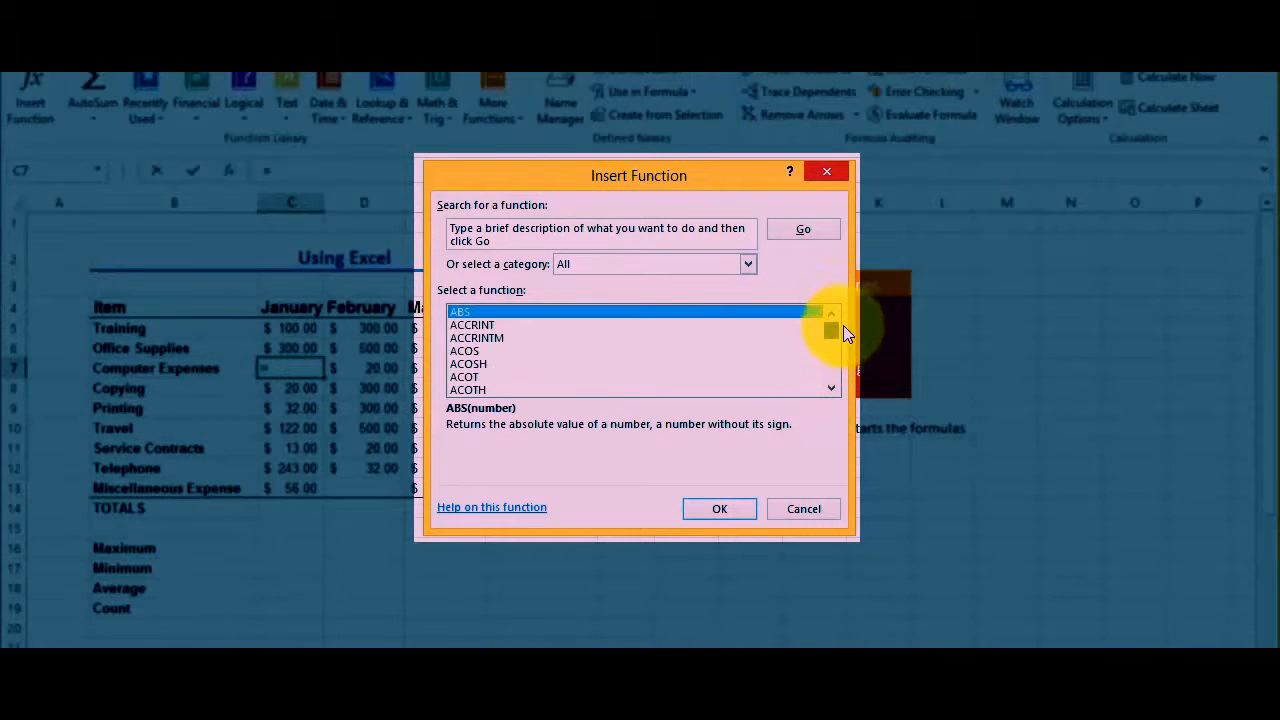
Search for "sum" in the Insert Function dialog.
click(573, 242)
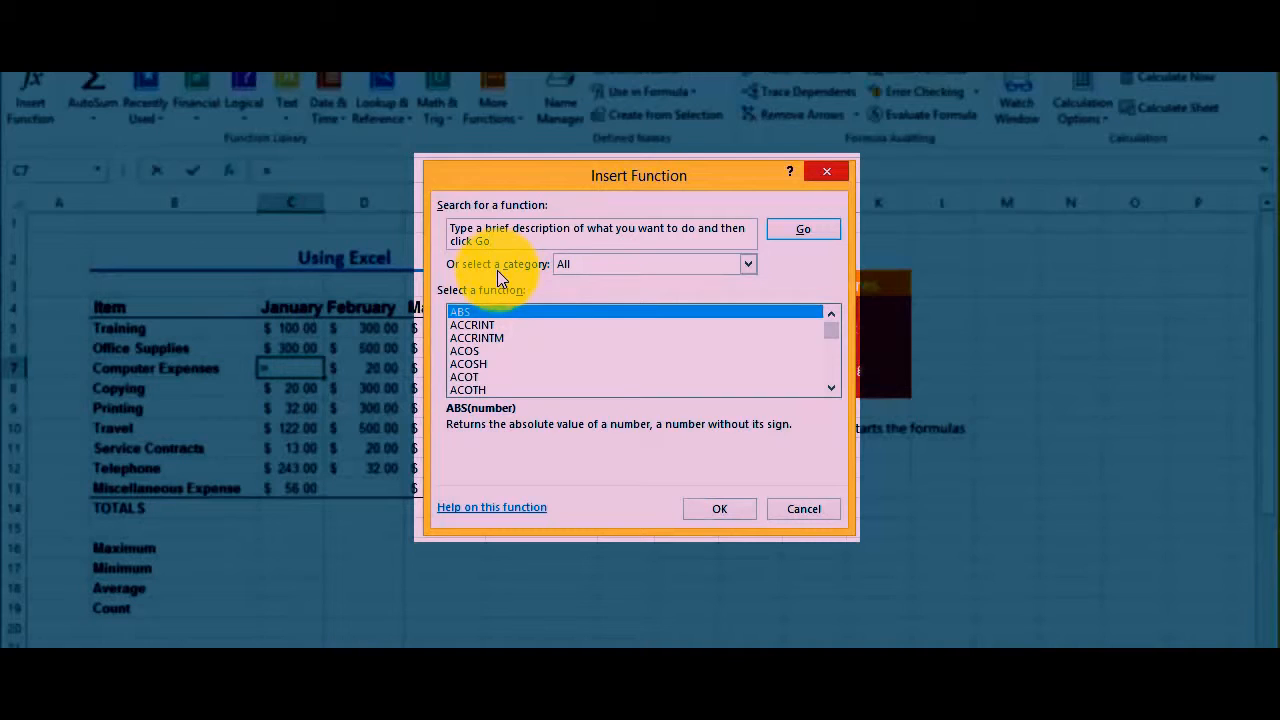
drag(749, 228, 149, 222)
text(s)
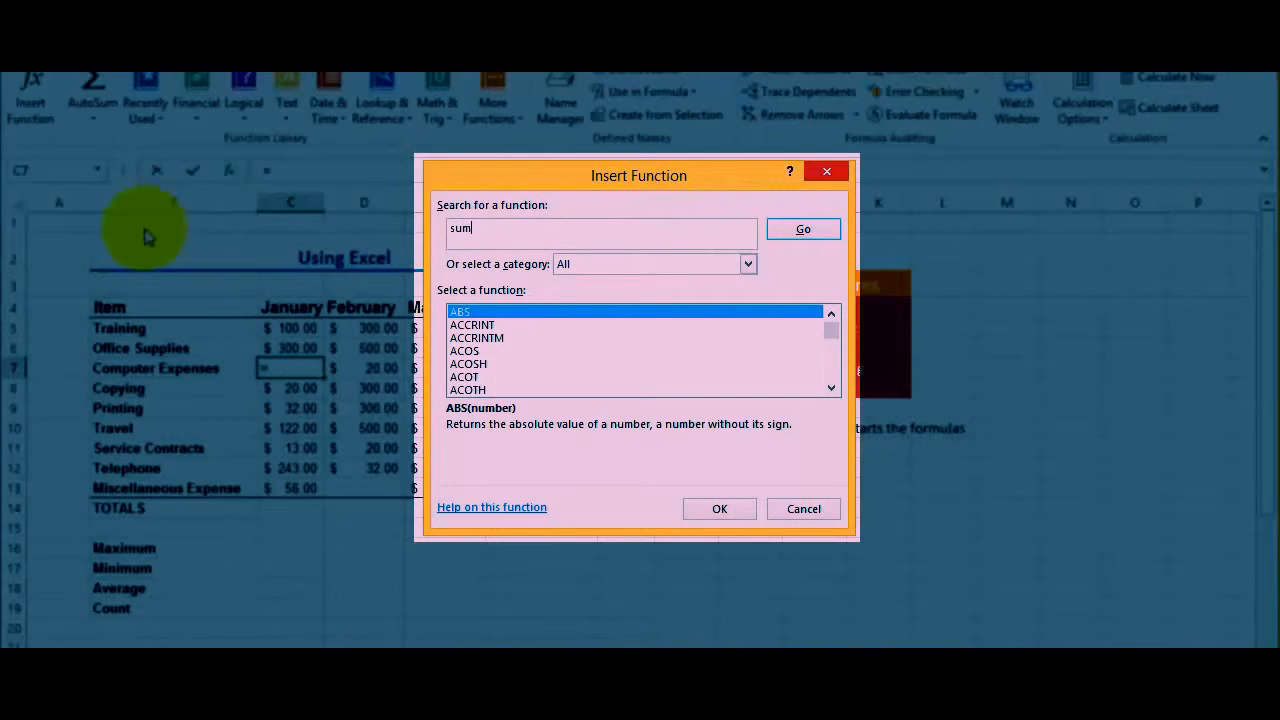
text(um)
key(Return)
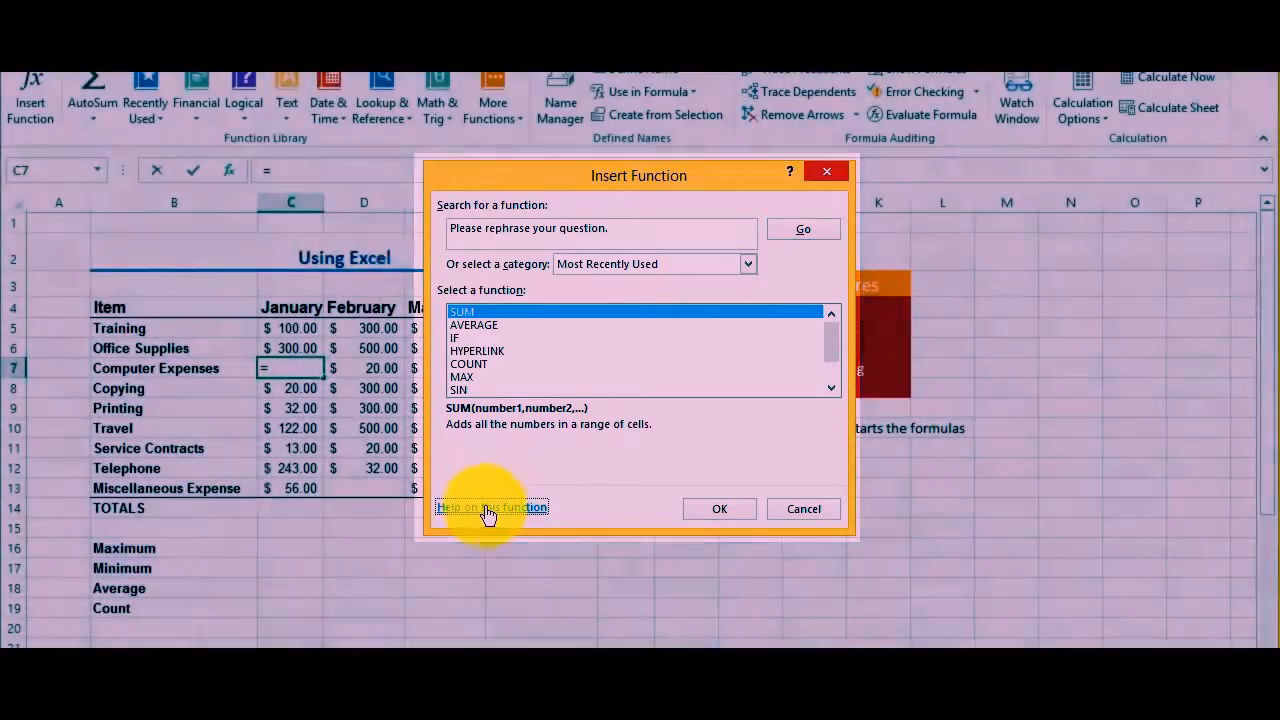
Open the help article on the SUM function and examine its example formulas.
click(490, 510)
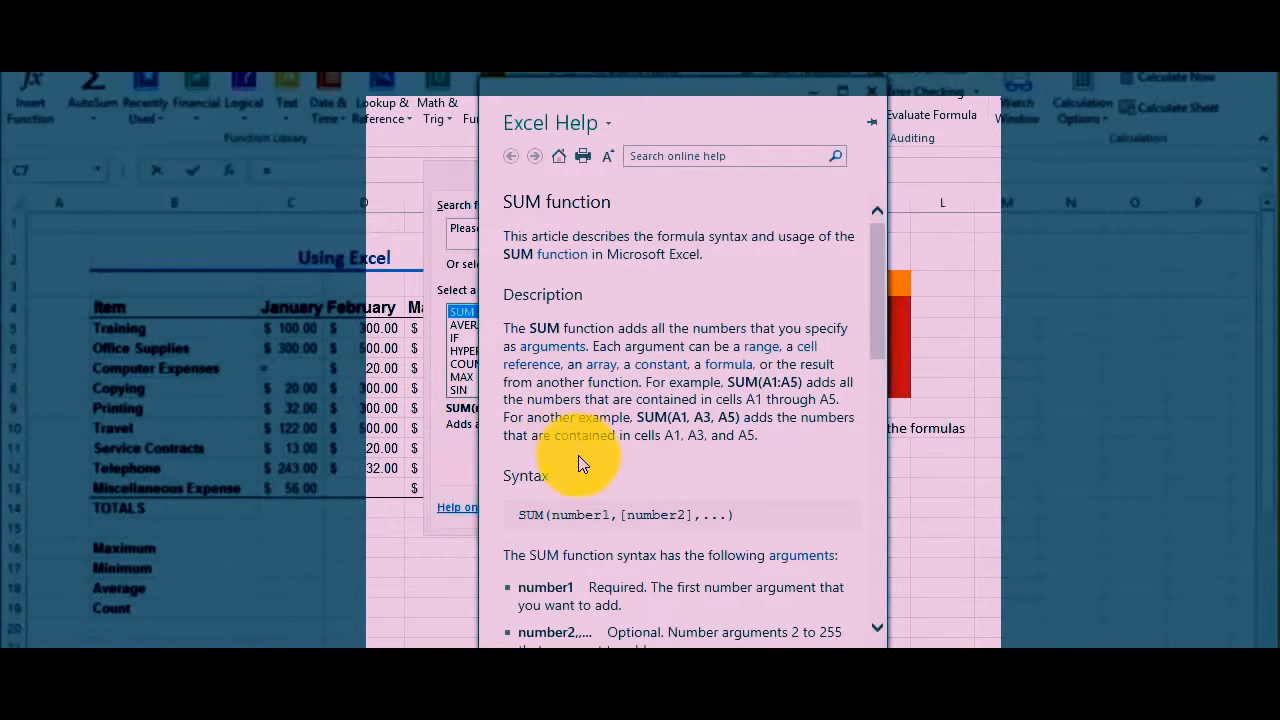
scroll(578, 445, down, 3)
scroll(576, 445, down, 6)
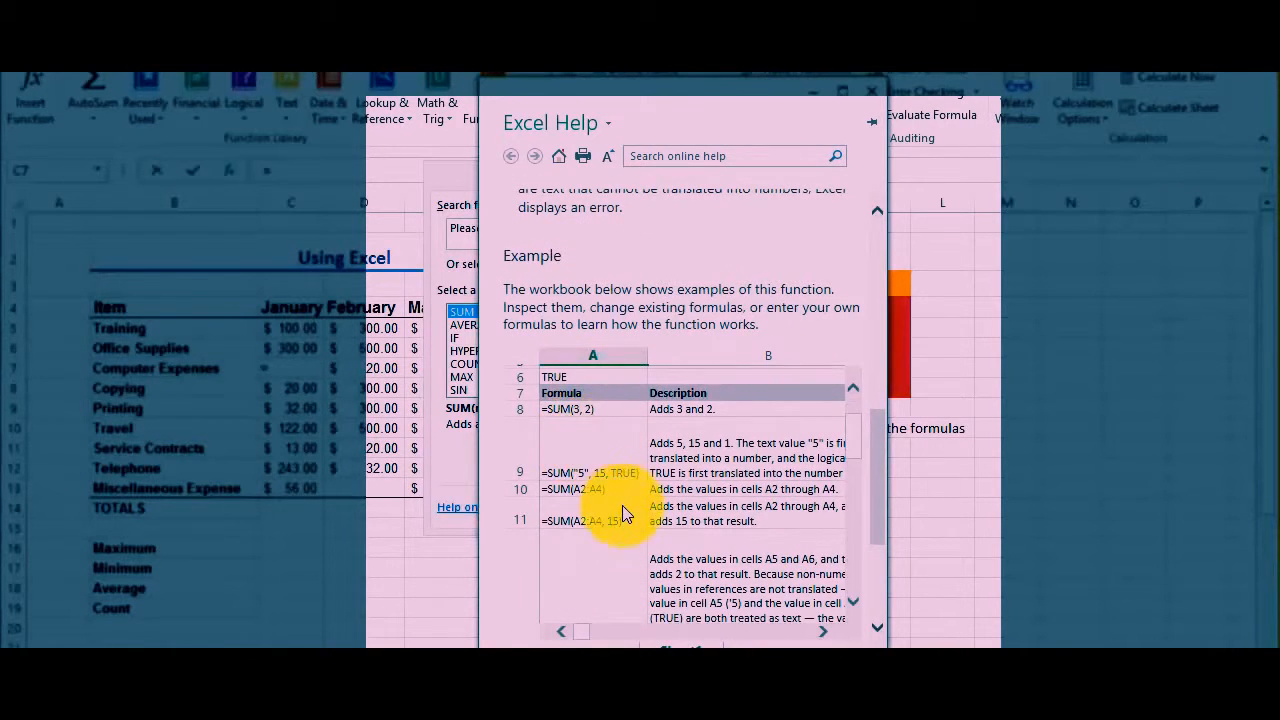
scroll(617, 497, down, 1)
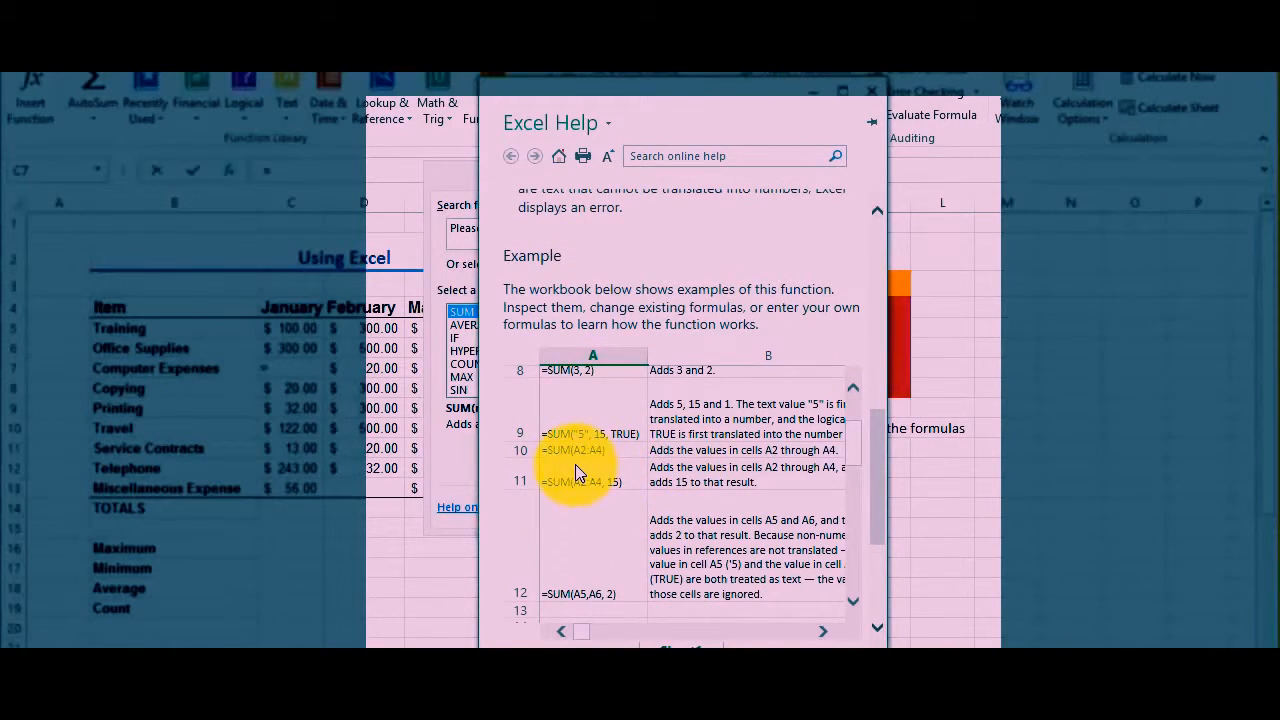
Examine the =SUM(A2:A4) example in the help article, and close the help window and the Insert Function dialog.
click(604, 458)
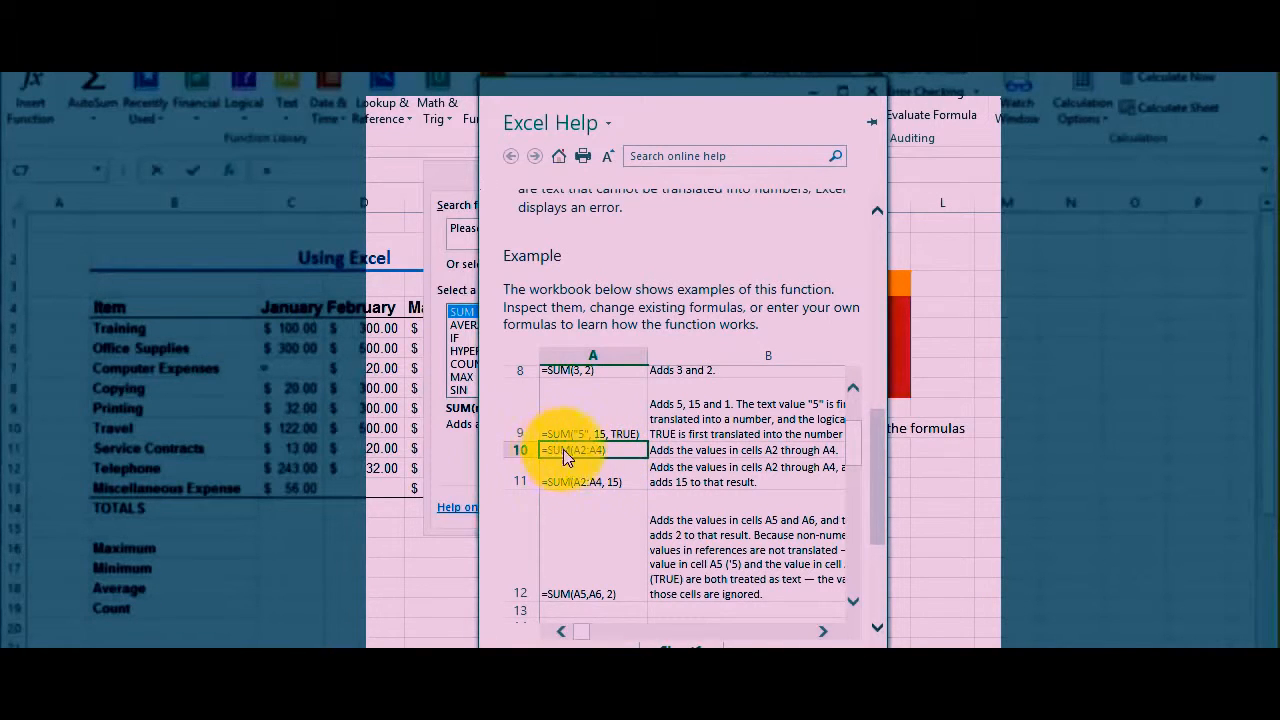
scroll(591, 453, down, 5)
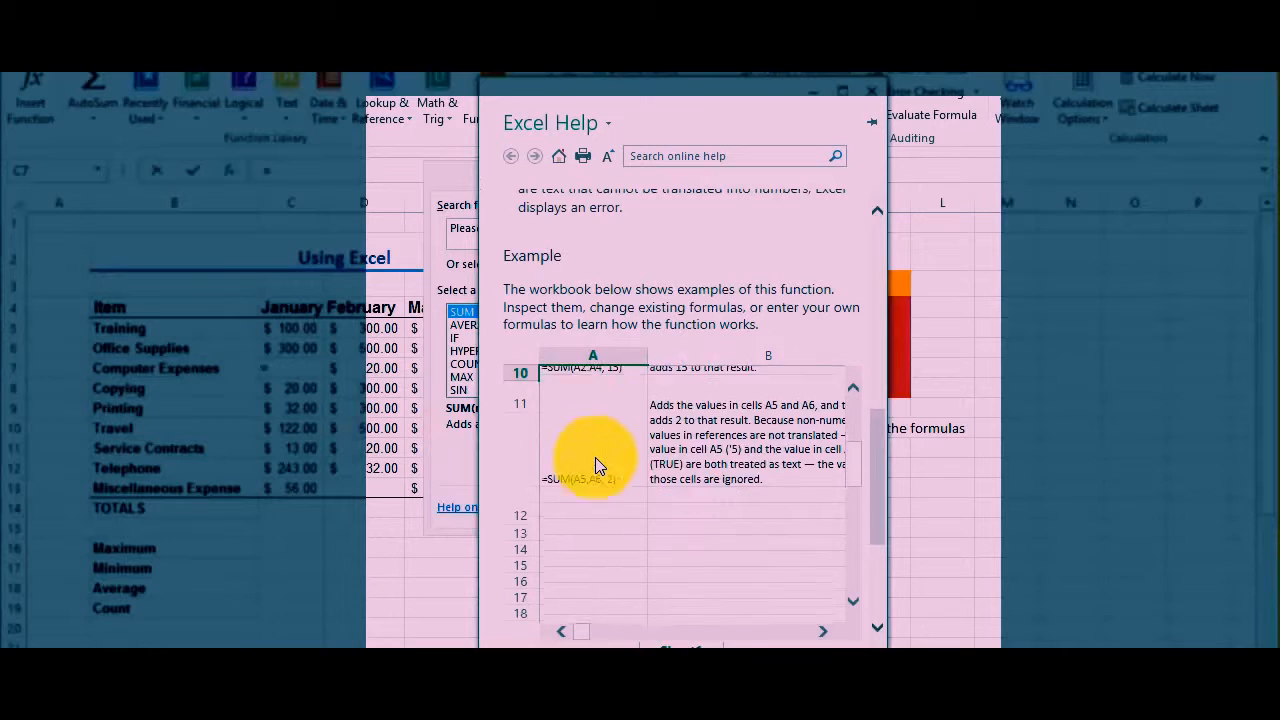
scroll(597, 465, up, 6)
scroll(595, 458, up, 4)
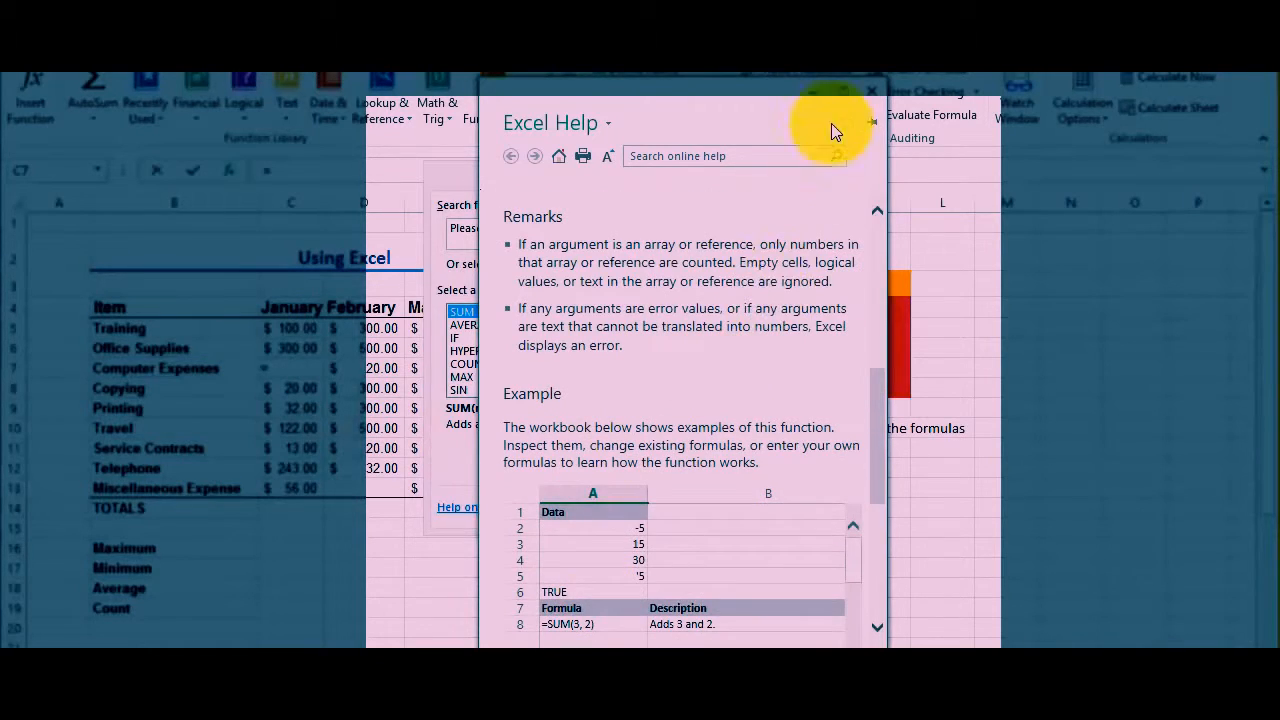
click(873, 104)
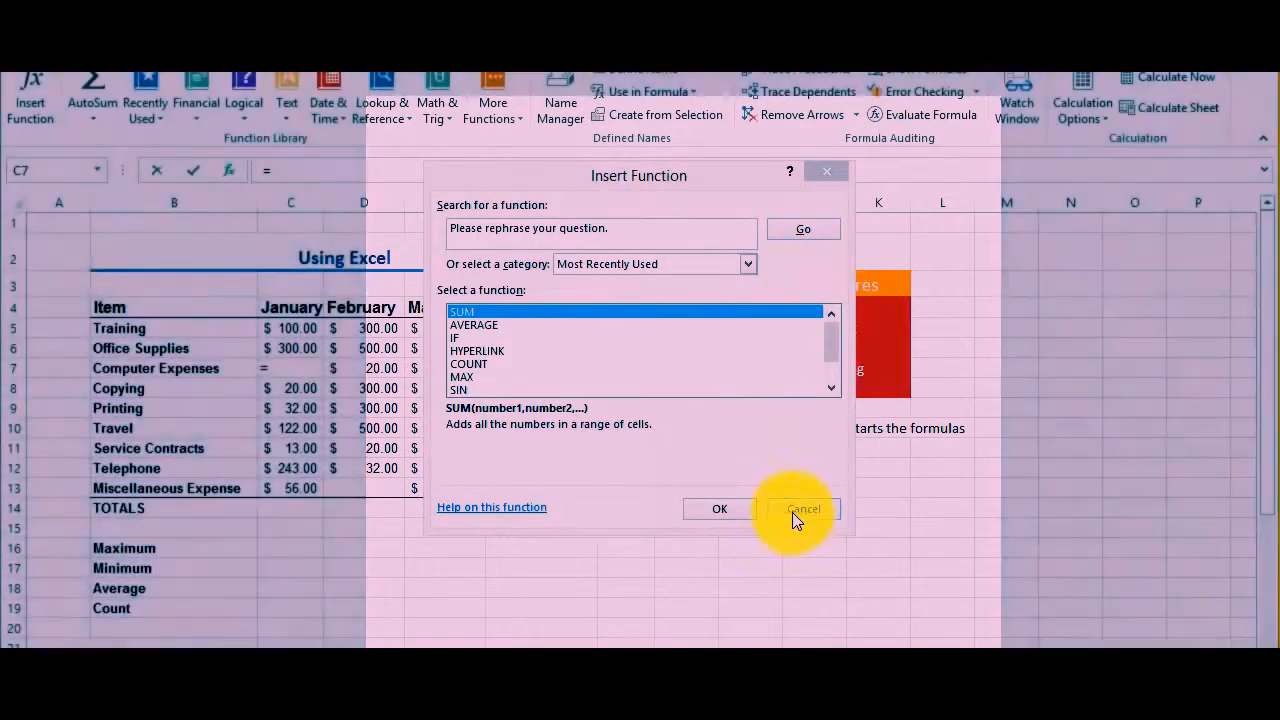
click(803, 511)
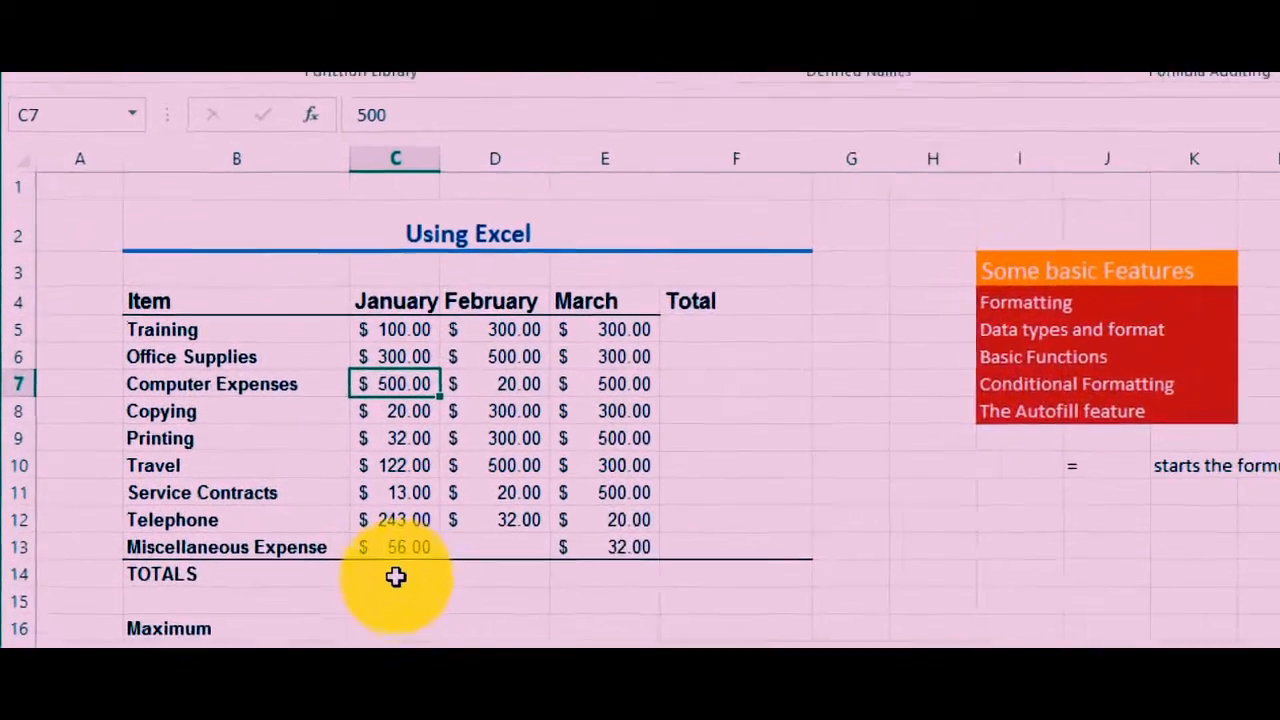
Total the January expenses in C14 with the formula =SUM(C5:C13).
click(398, 577)
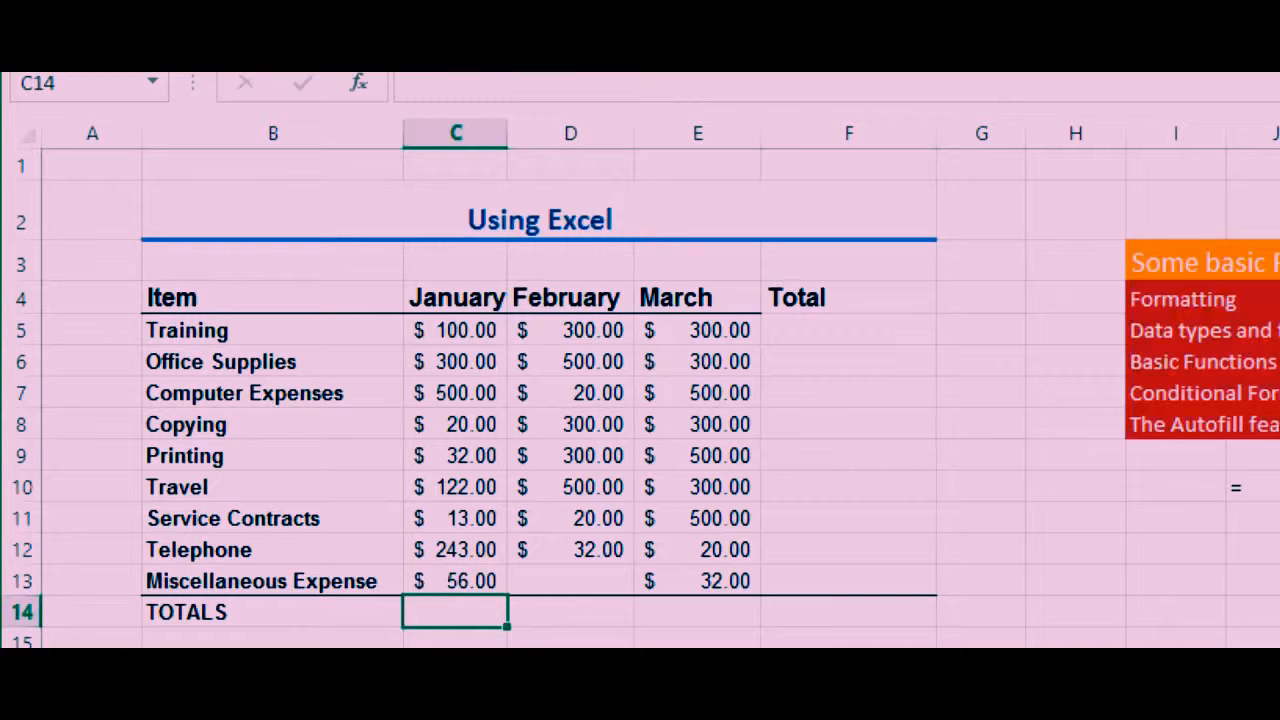
text(=)
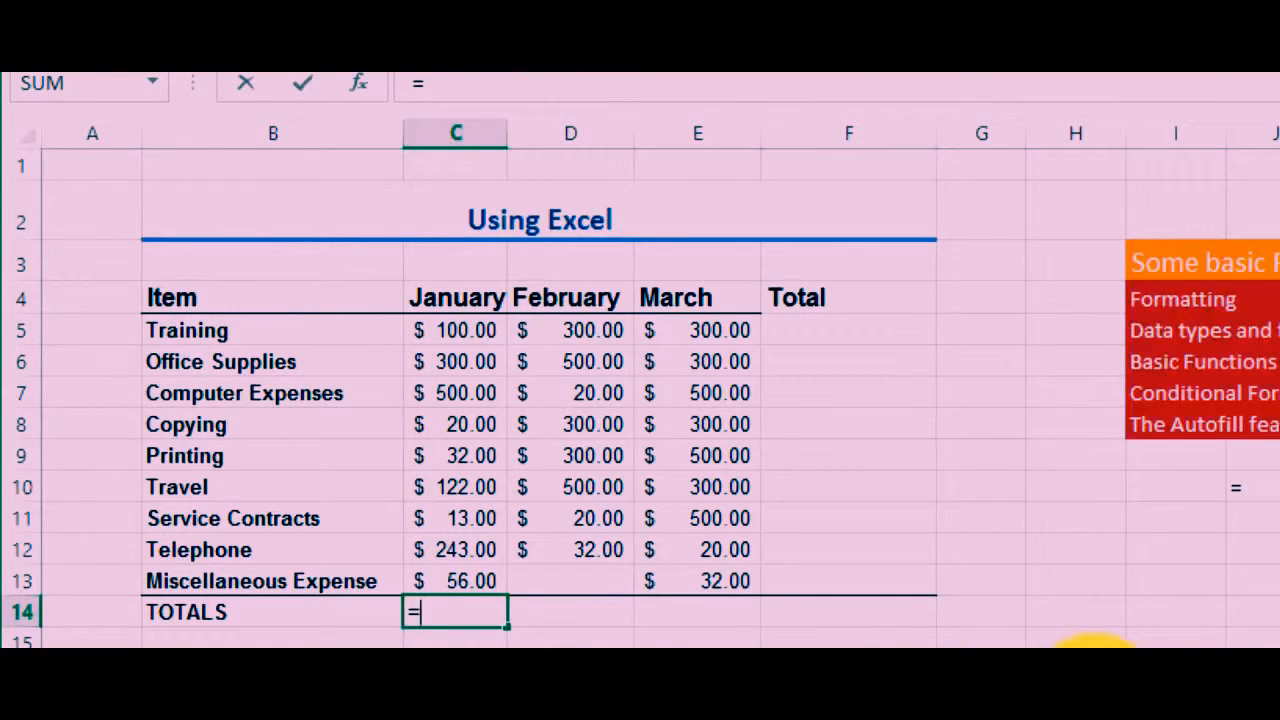
text(sum)
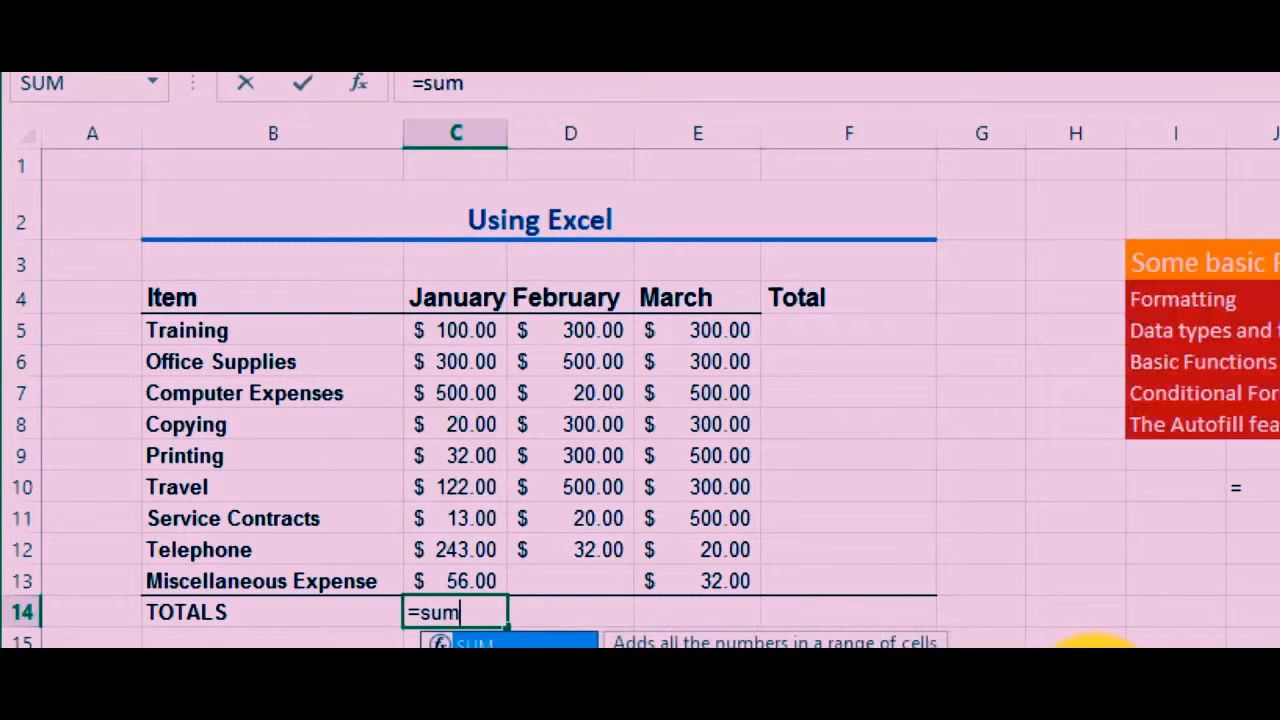
text(()
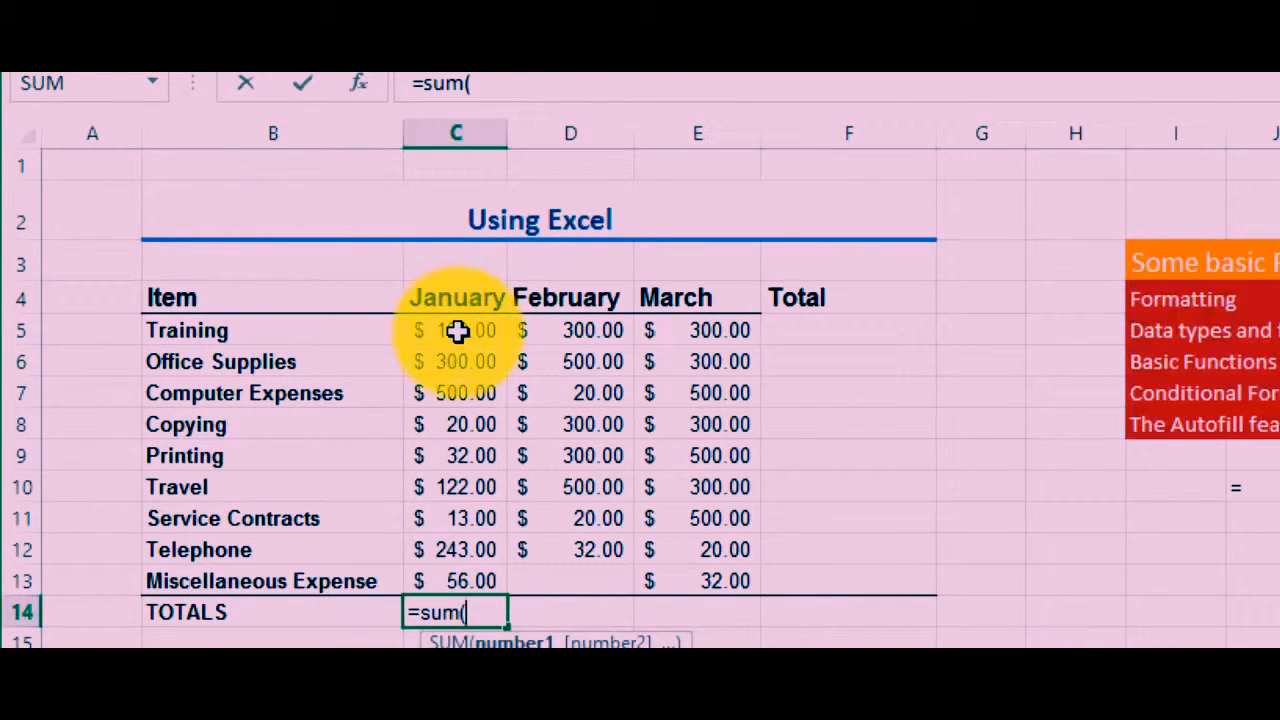
mouse_move(457, 332)
mouse_down()
mouse_move(477, 534)
mouse_move(481, 333)
mouse_up()
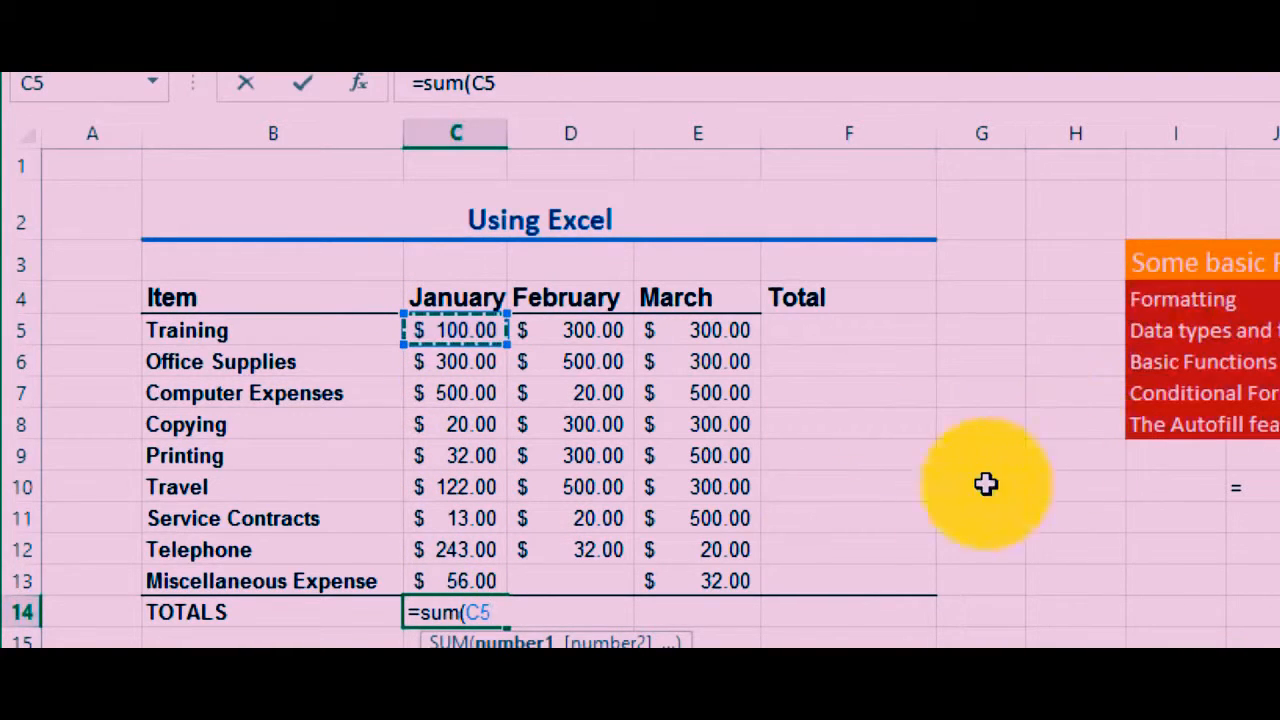
click(498, 612)
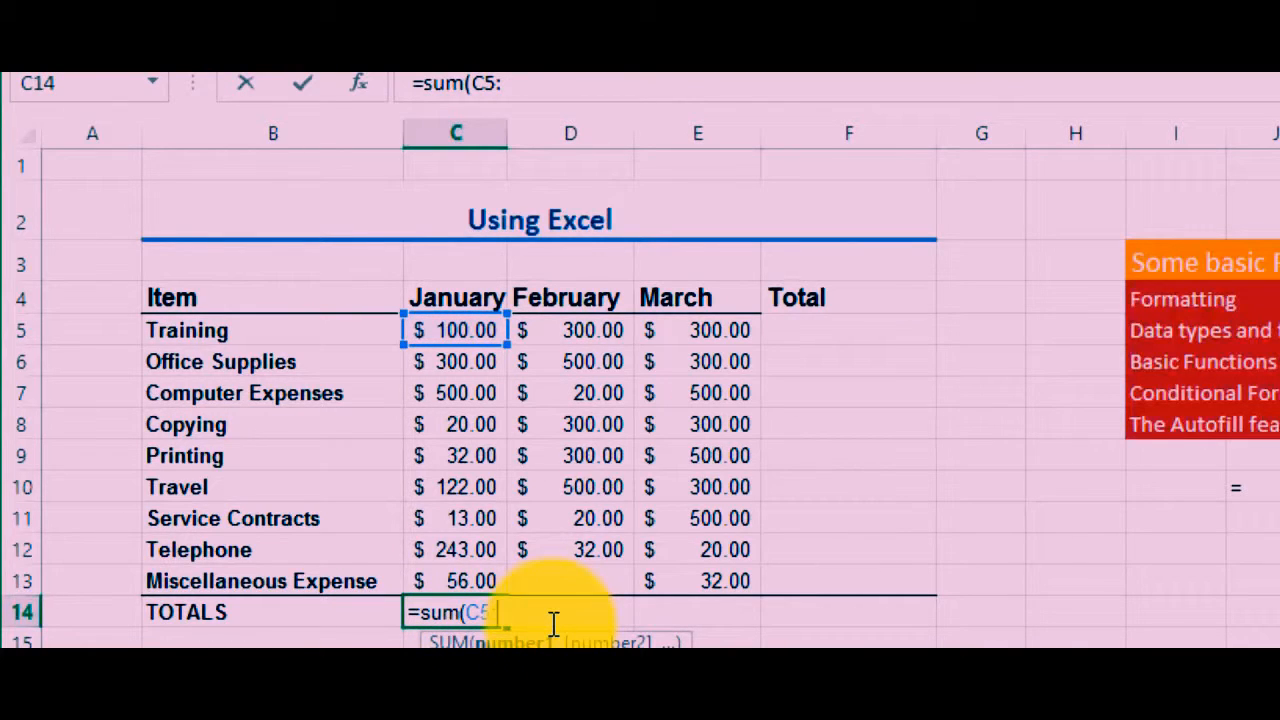
text(:c)
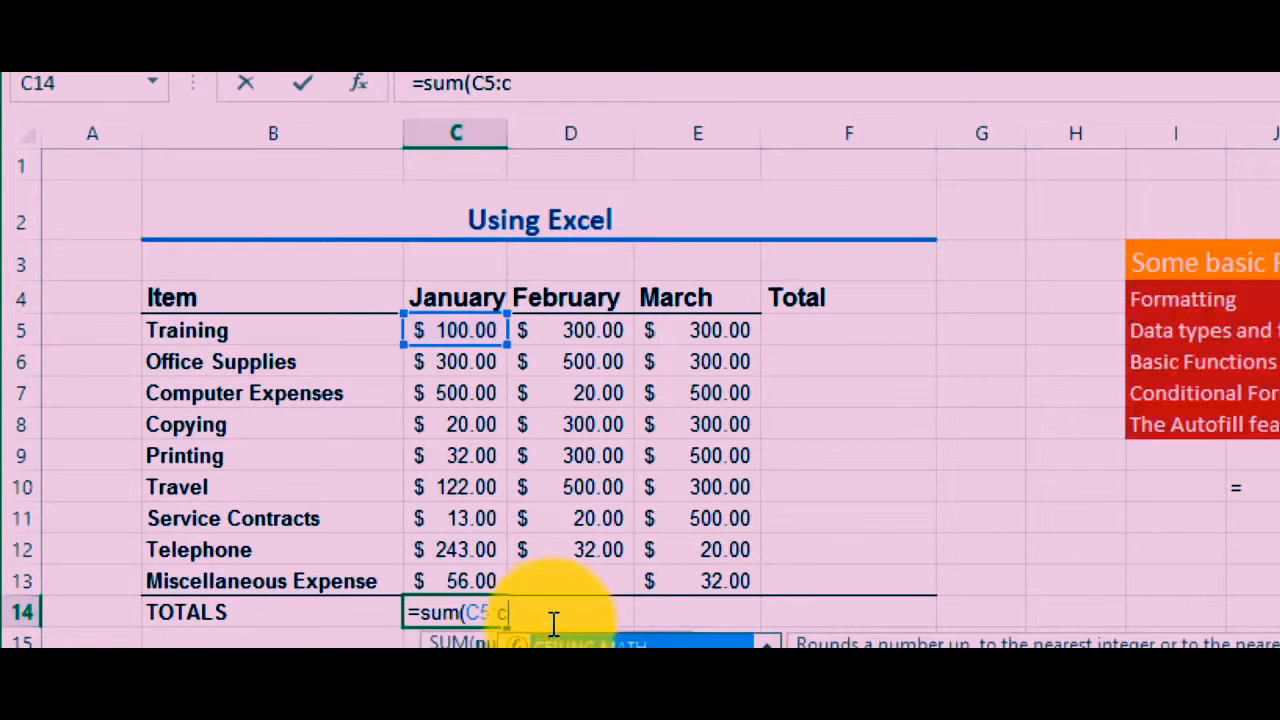
text(13)
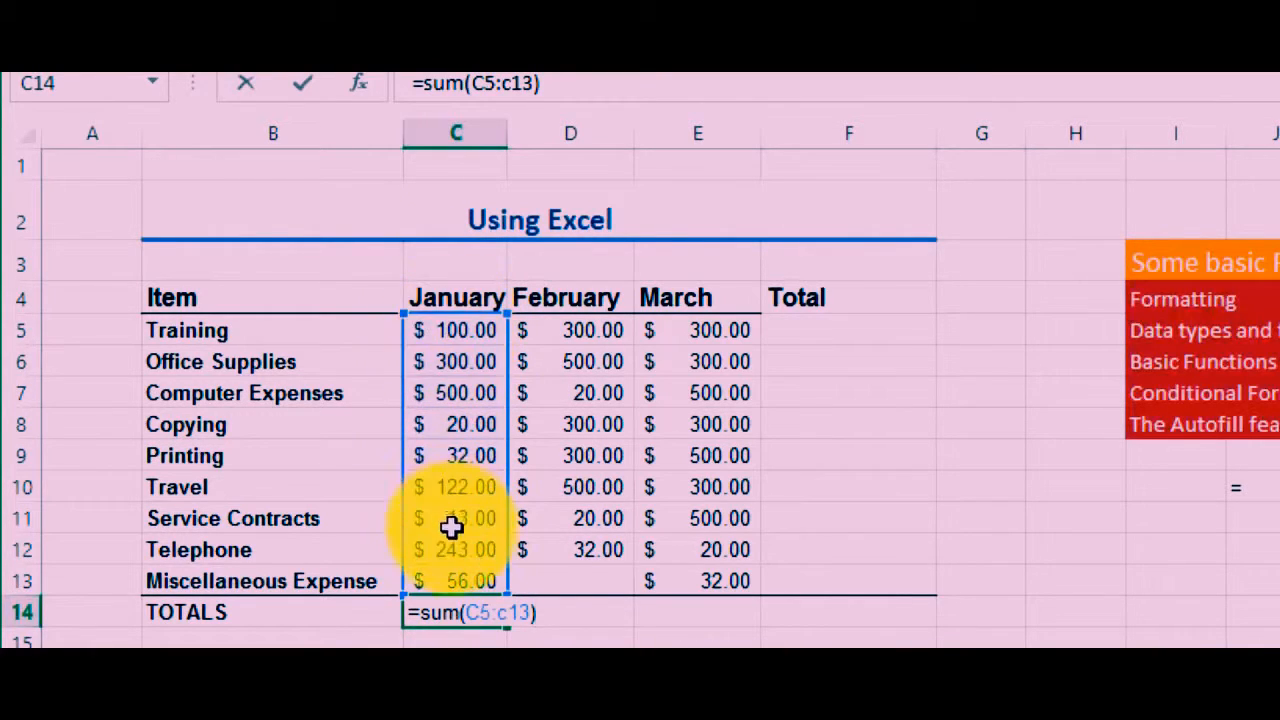
key(Return)
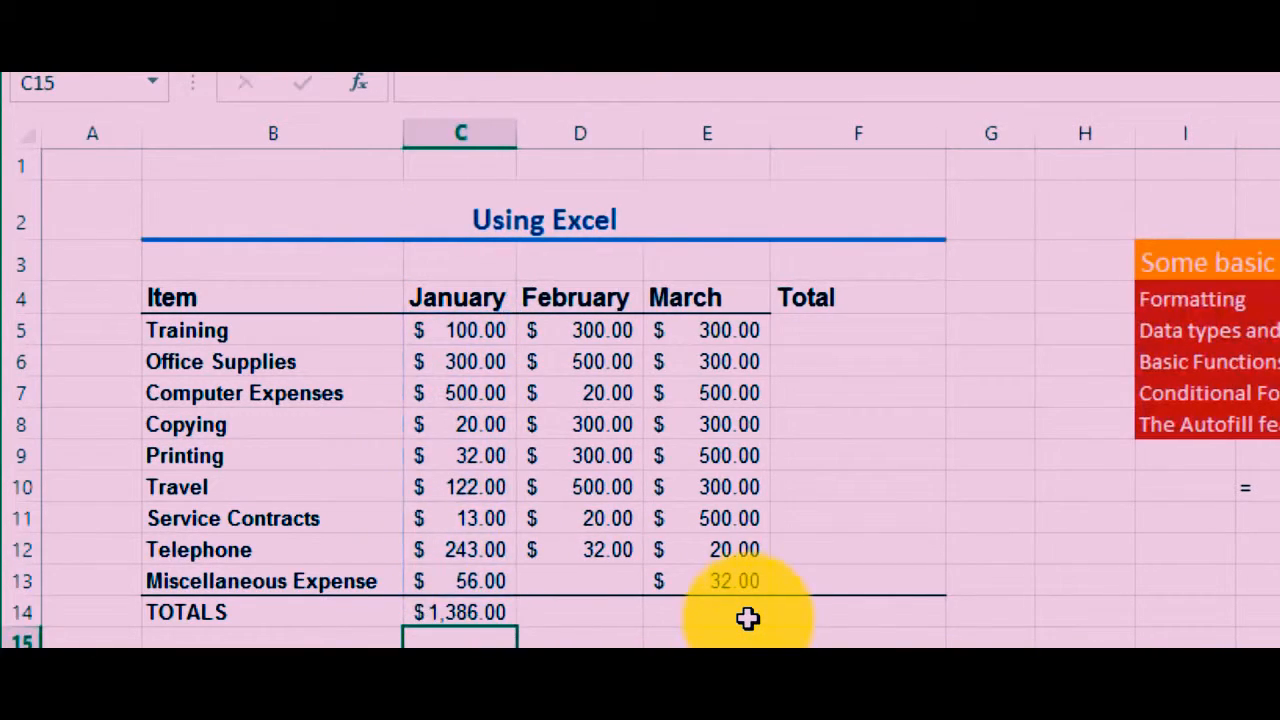
click(484, 610)
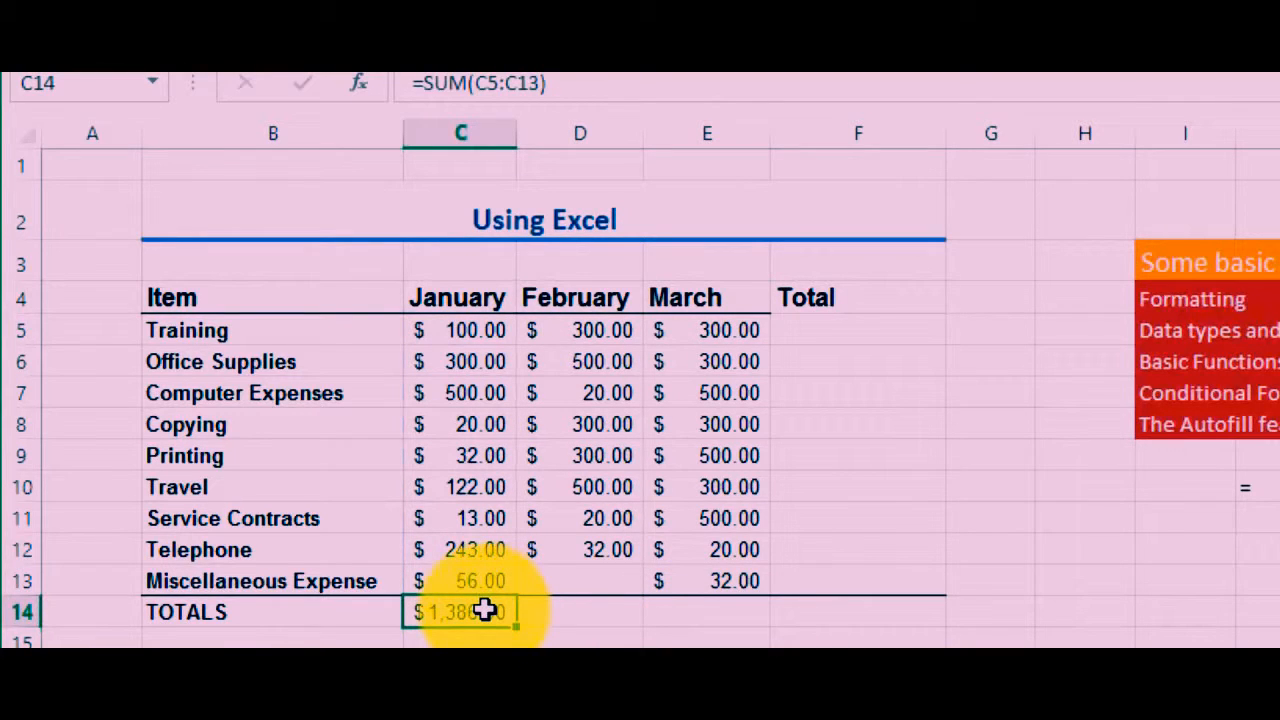
Change the January Office Supplies amount in C6 to 1.
click(485, 364)
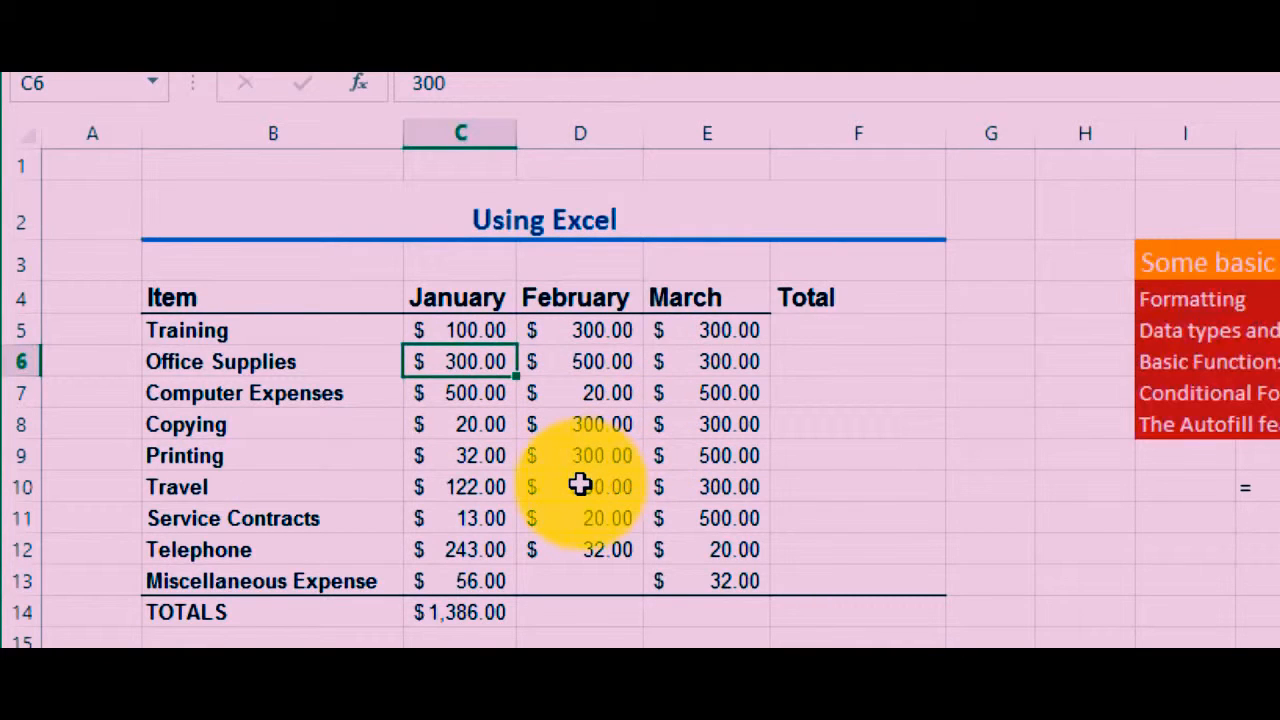
text(1)
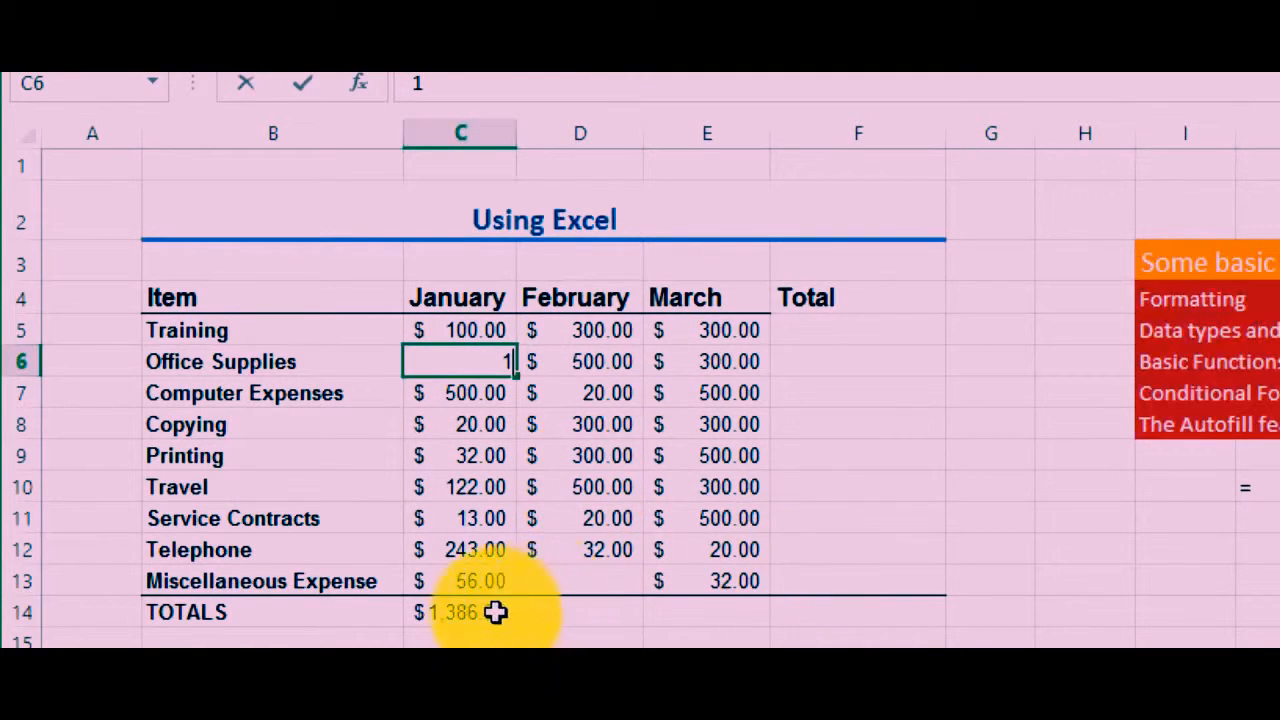
key(Return)
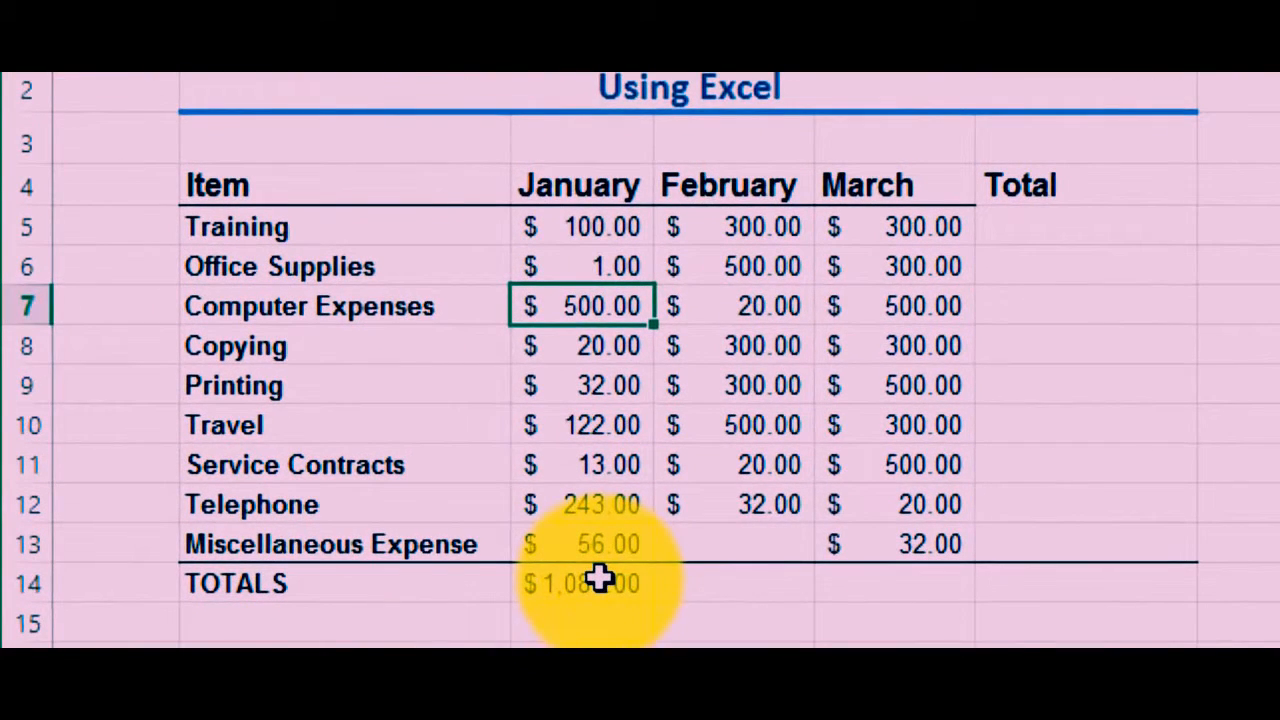
Total the February expenses in D14 with a SUM formula over the range D5:D13.
click(724, 582)
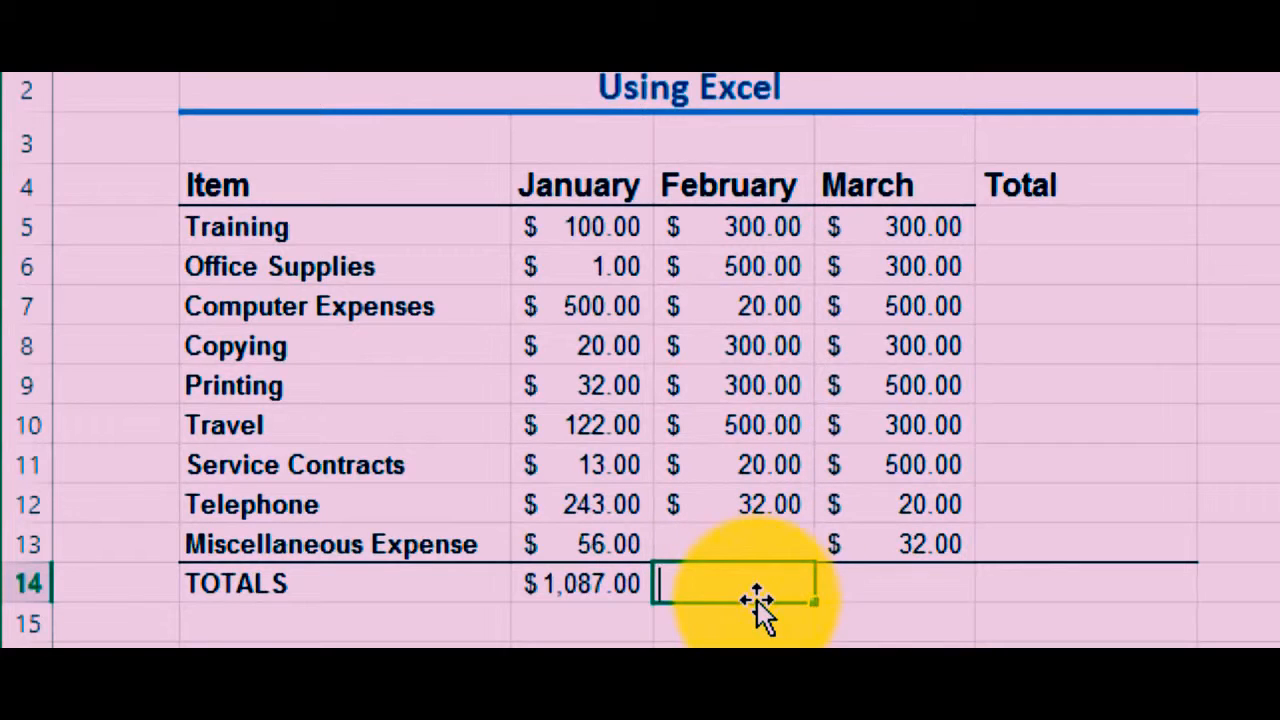
text(=)
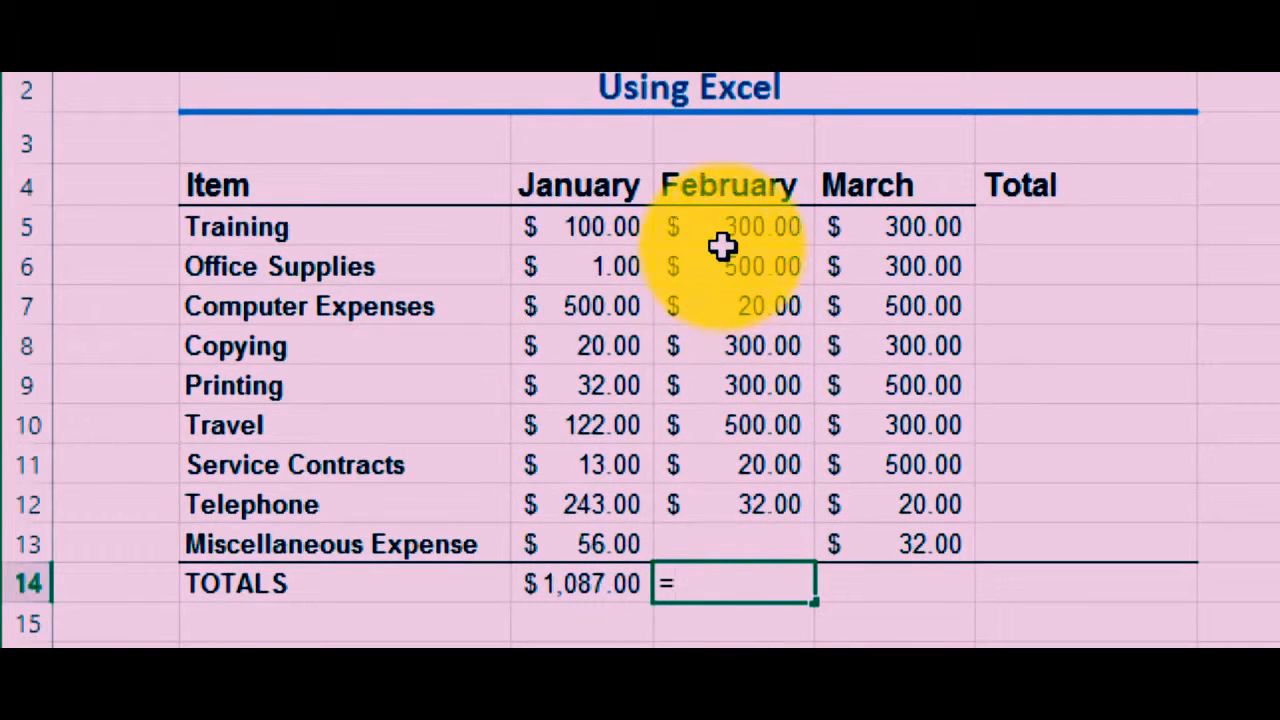
text(sum)
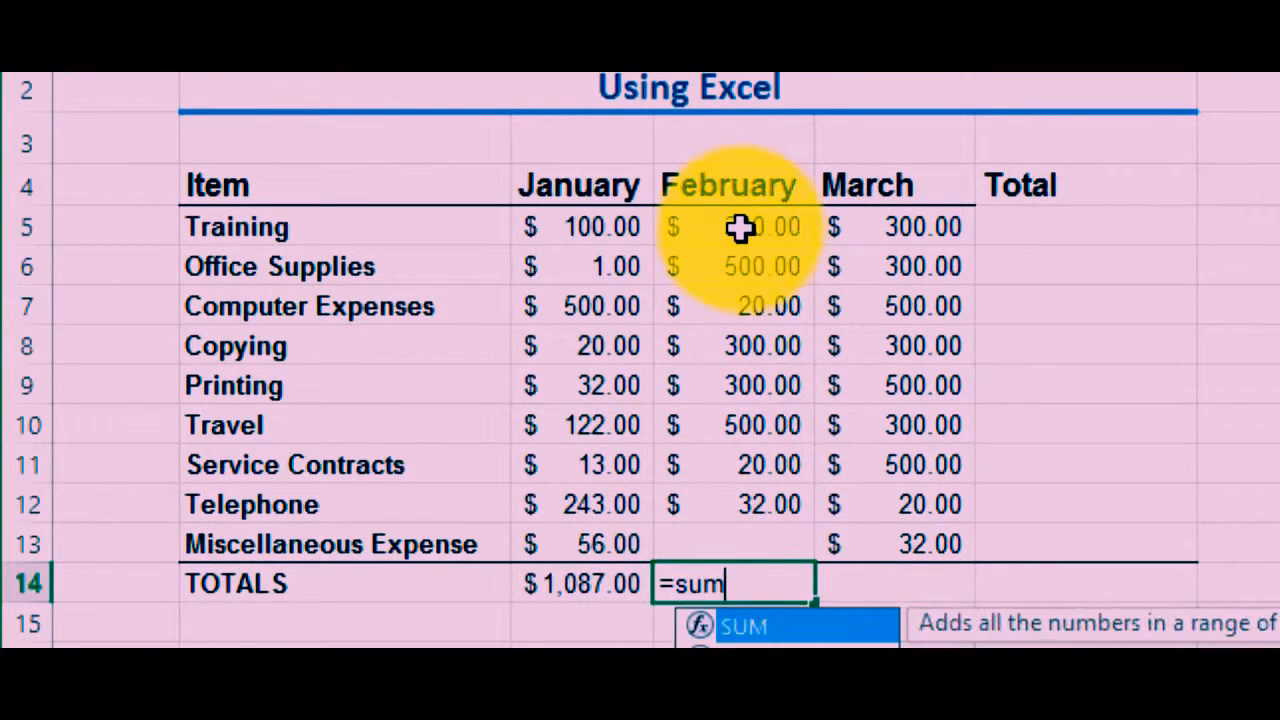
text(()
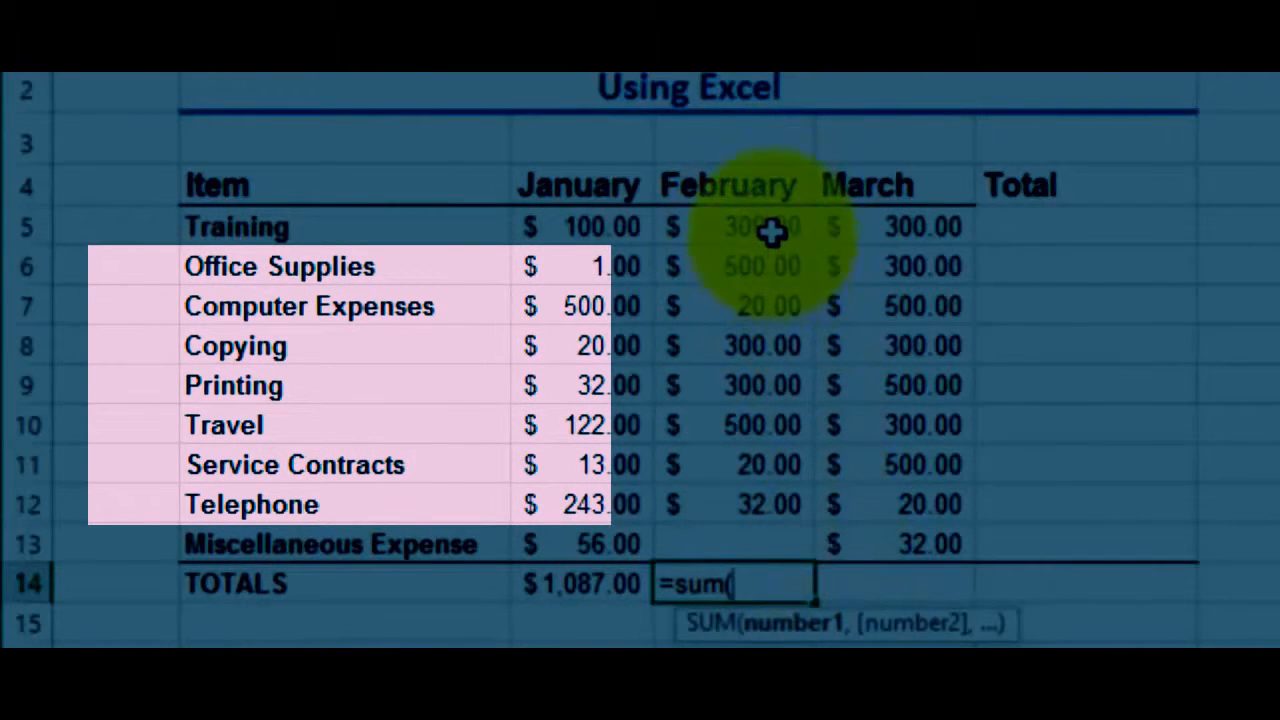
drag(771, 228, 789, 543)
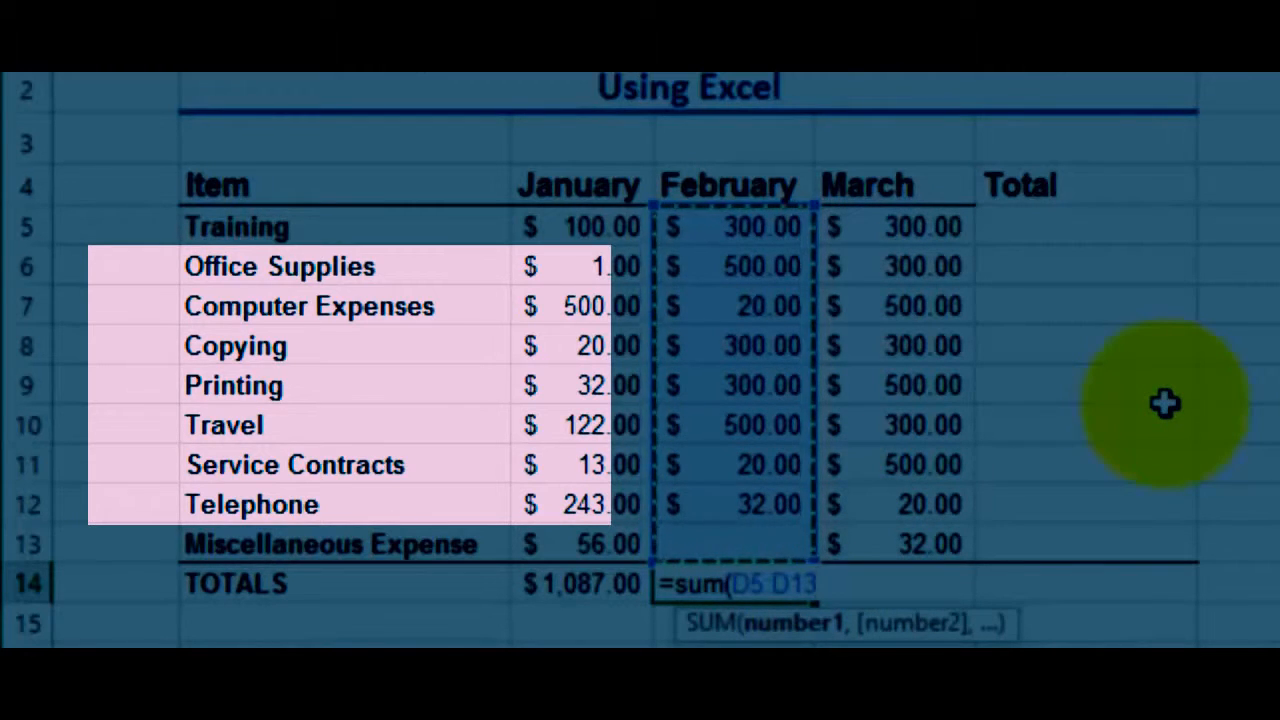
key(Return)
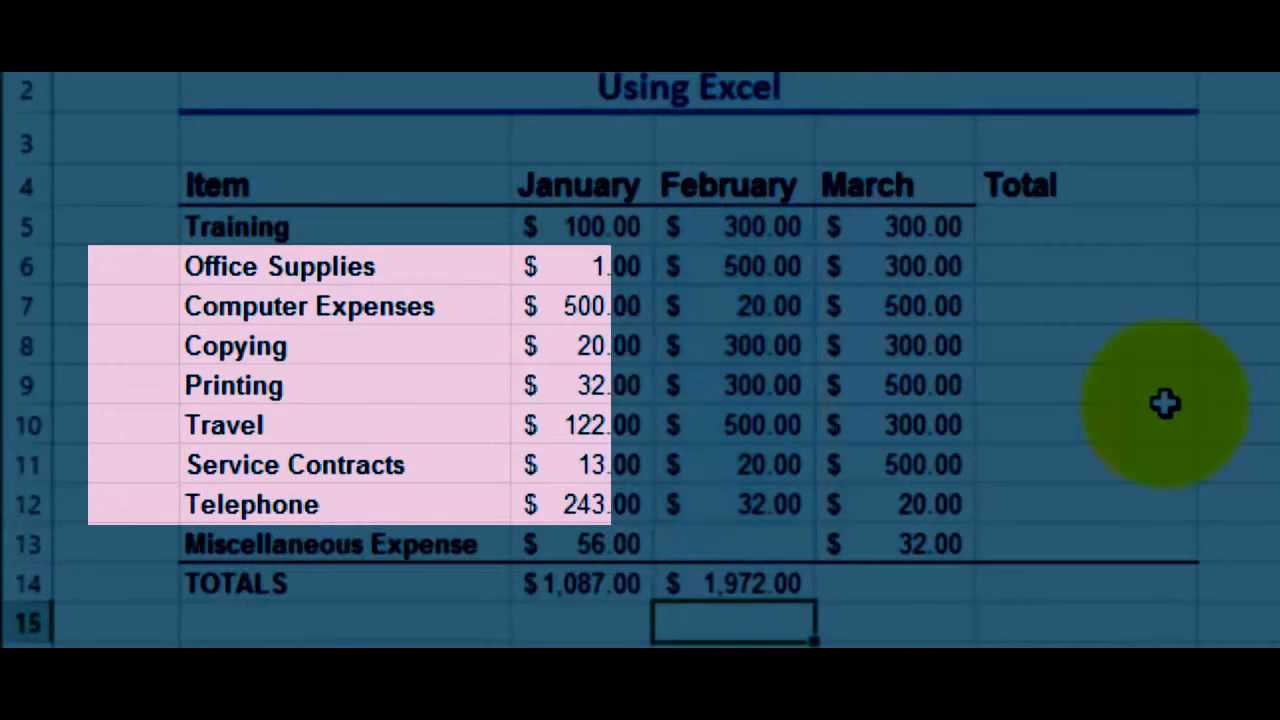
click(771, 589)
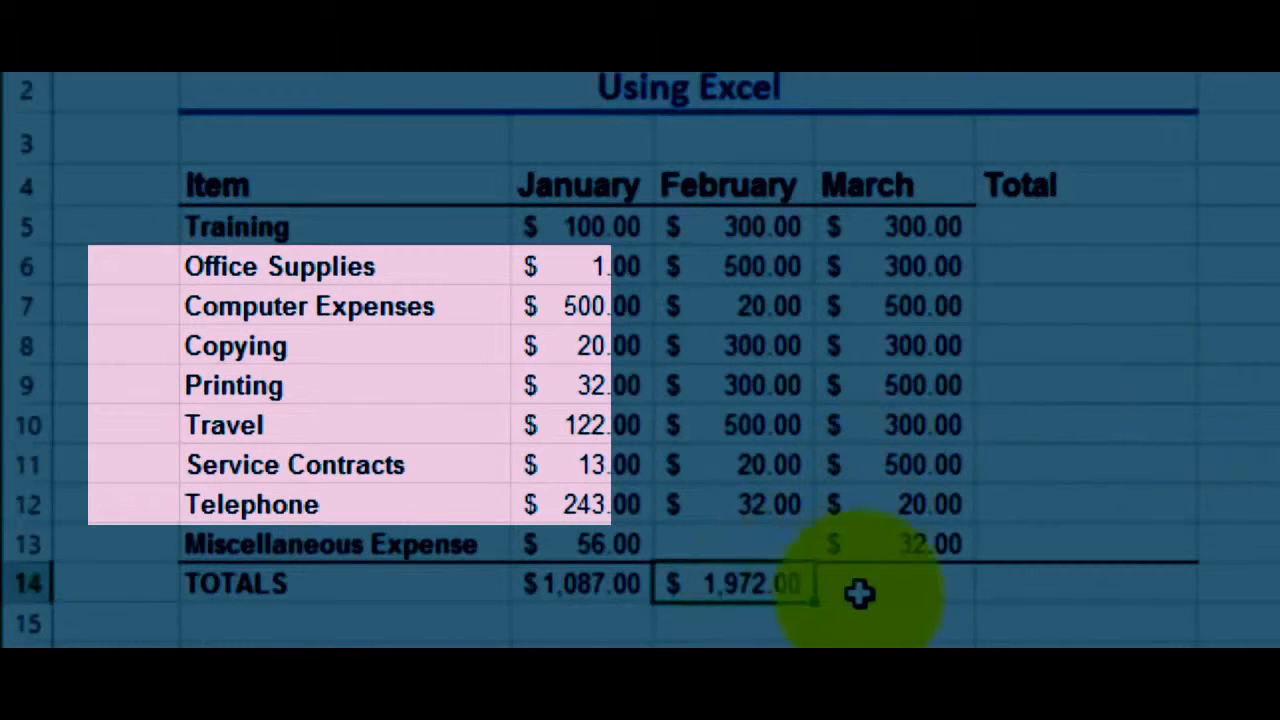
Total the March expenses in E14 with AutoSum over the range E5:E13.
click(898, 594)
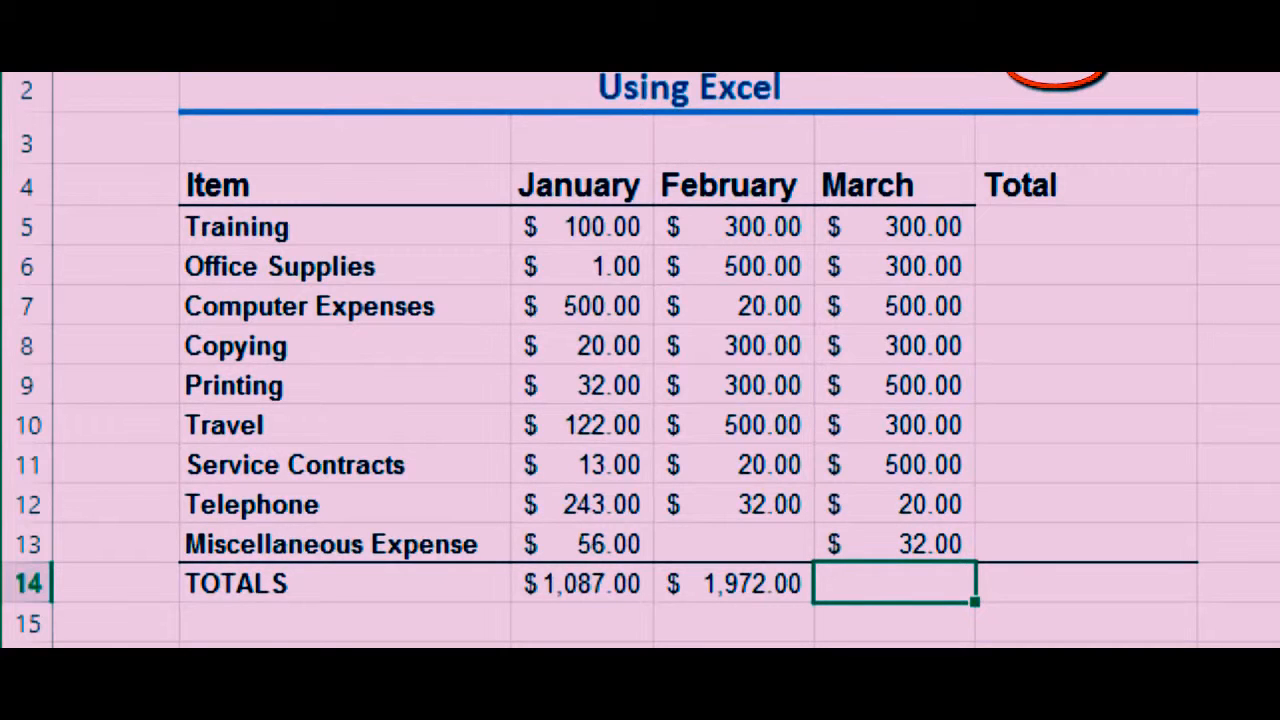
key(alt+equal)
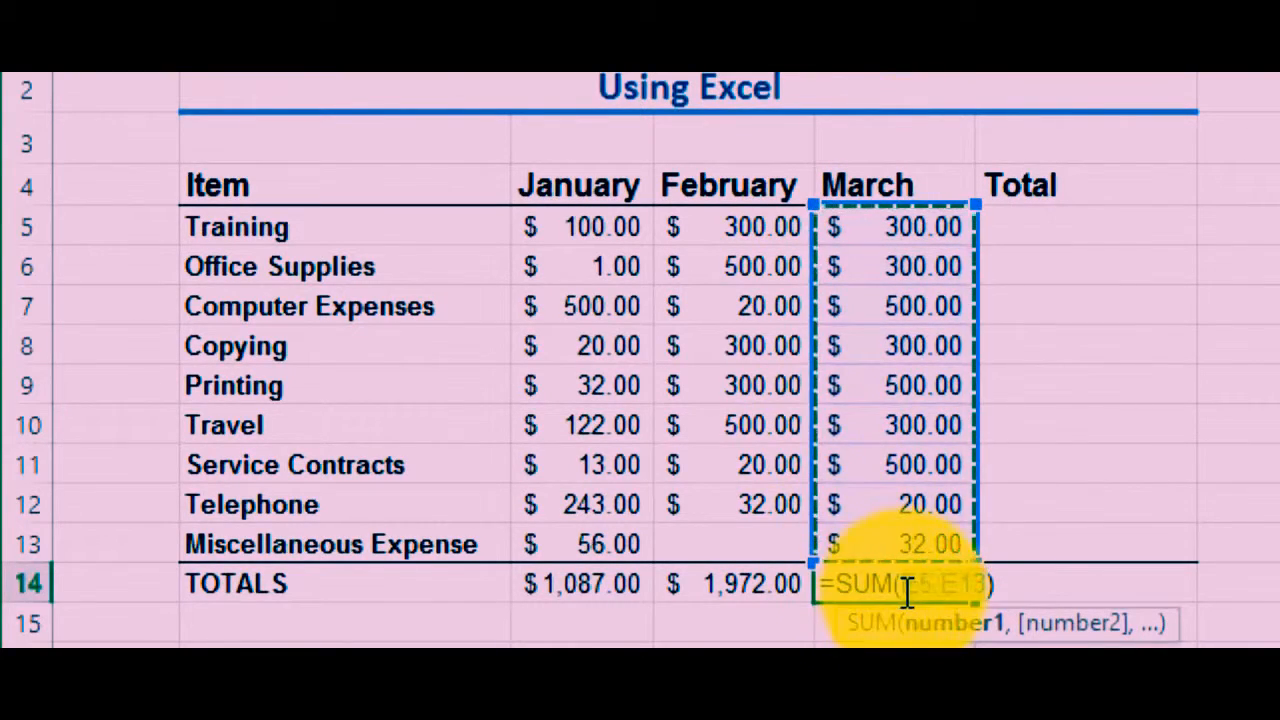
key(Return)
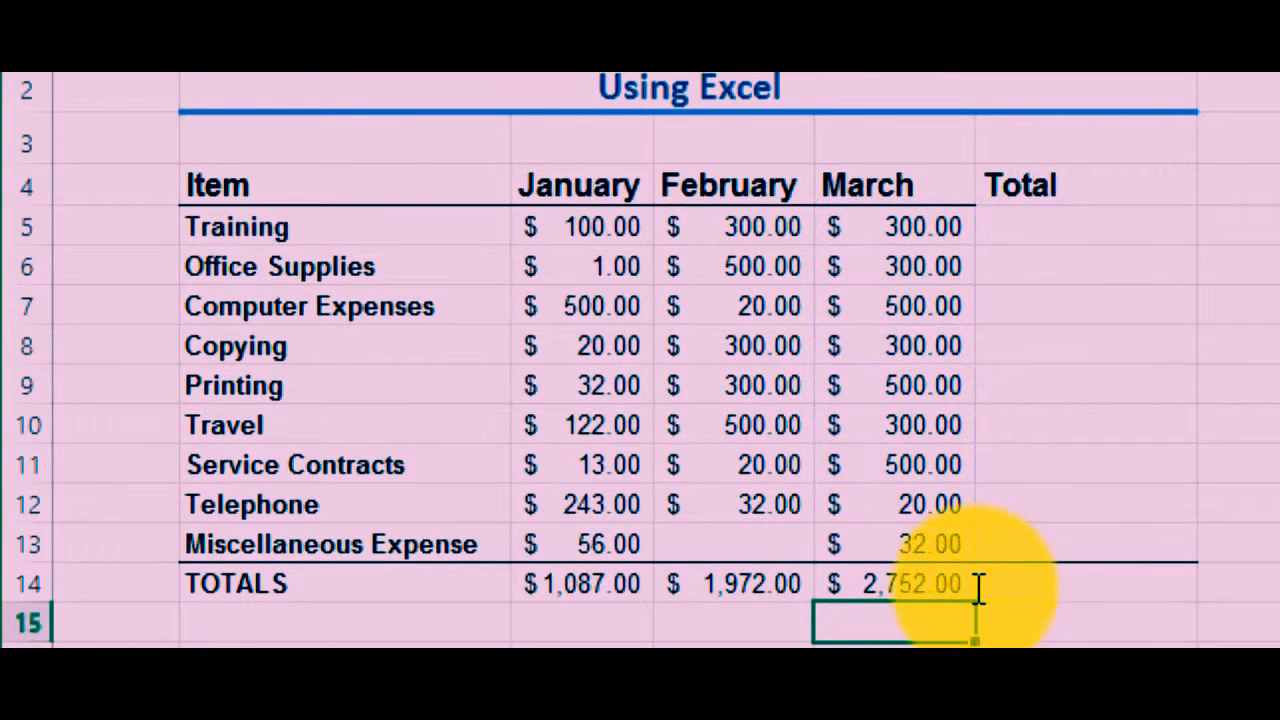
click(960, 583)
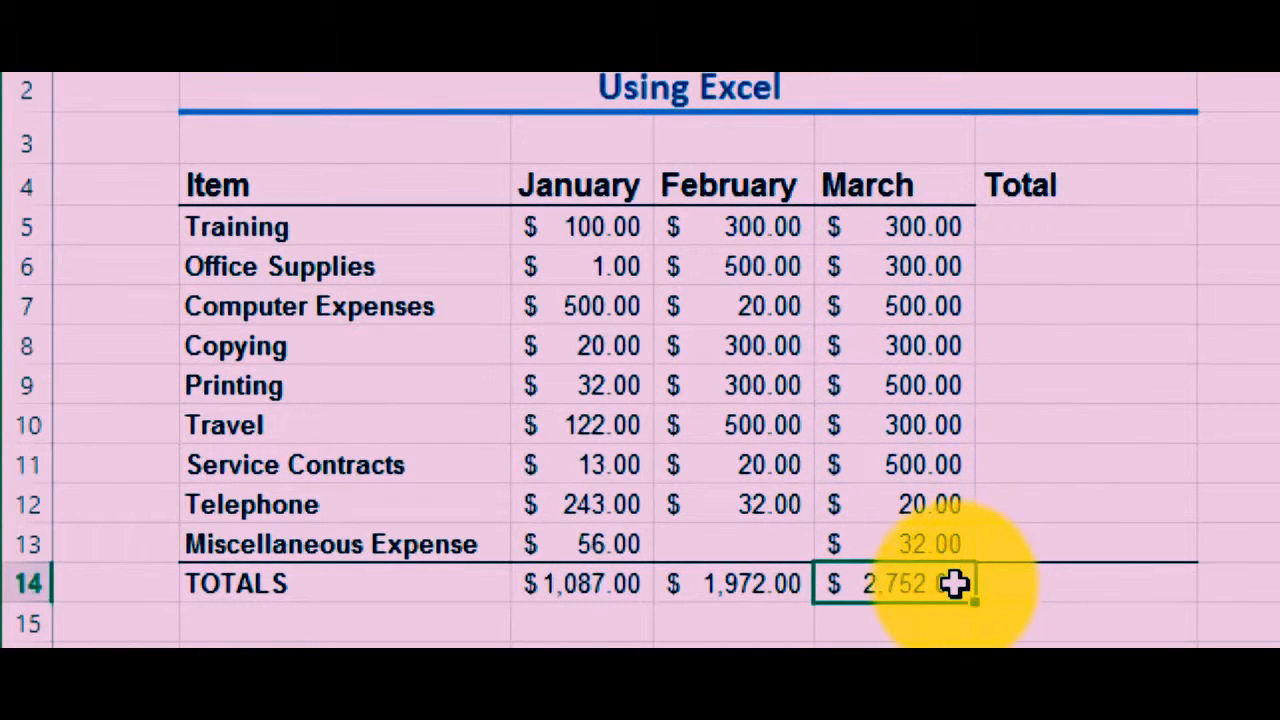
Delete the February and March totals from D14:E14.
click(1043, 220)
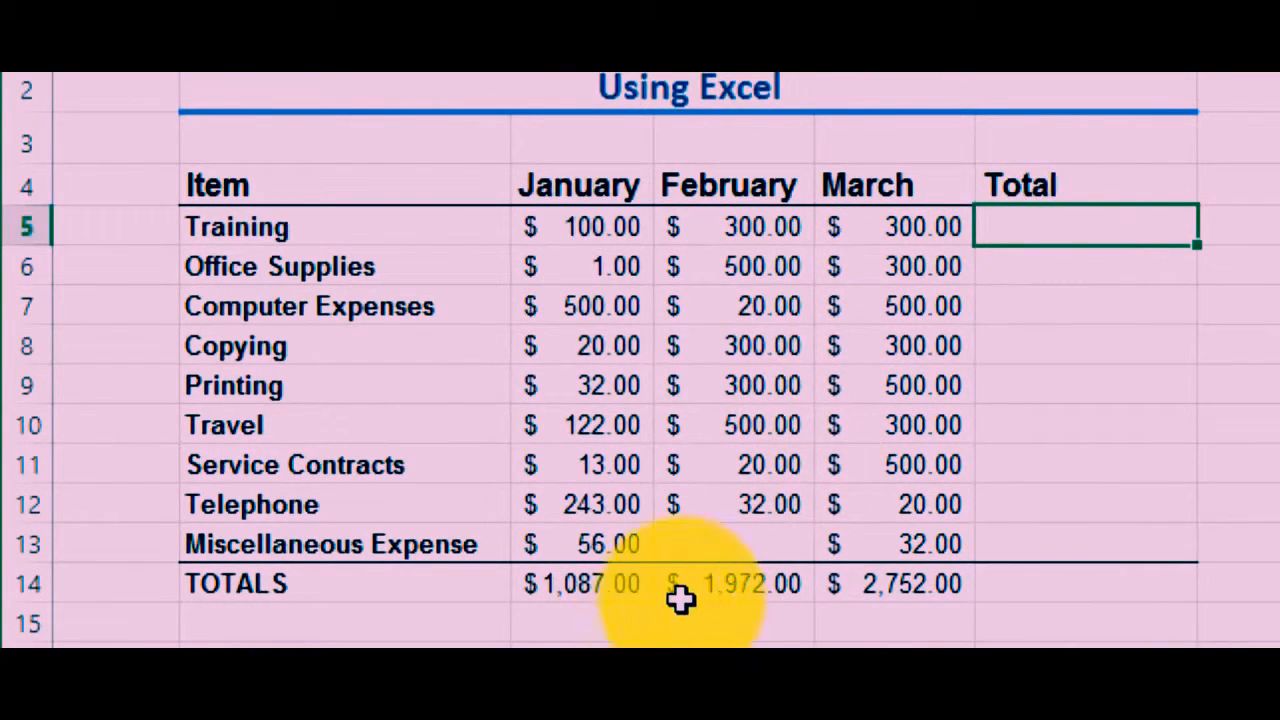
drag(684, 592, 887, 590)
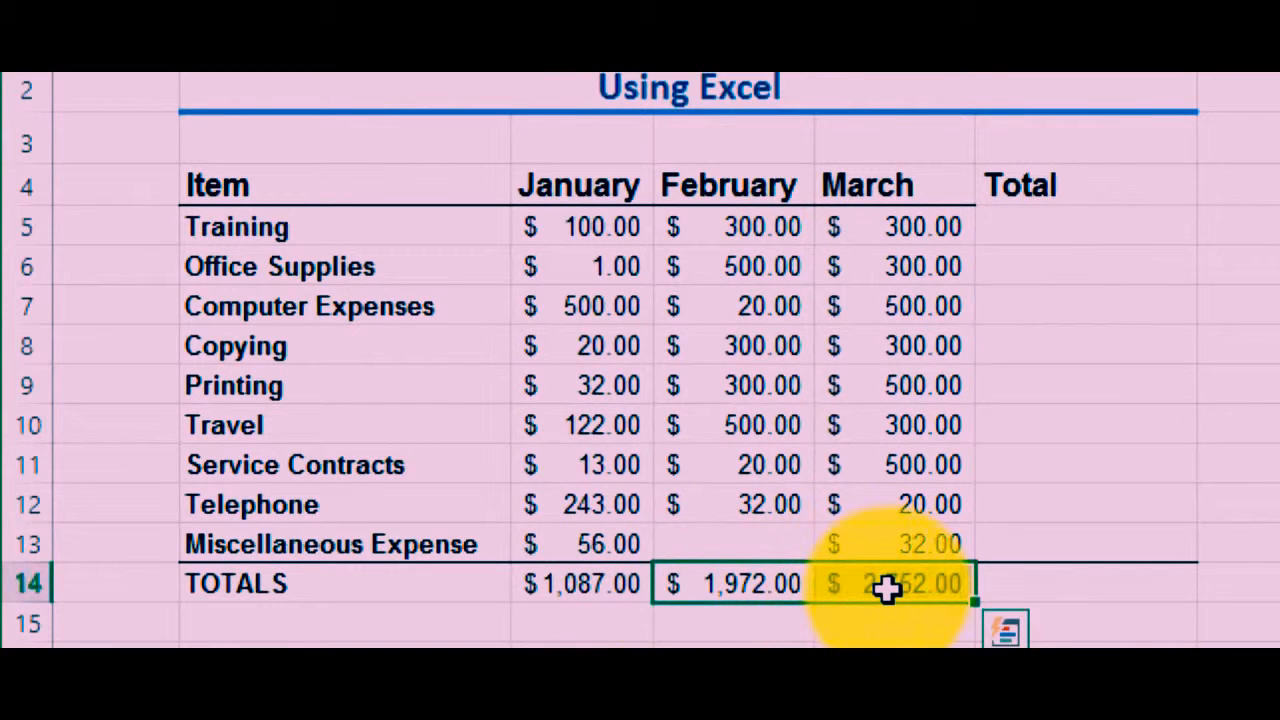
key(Delete)
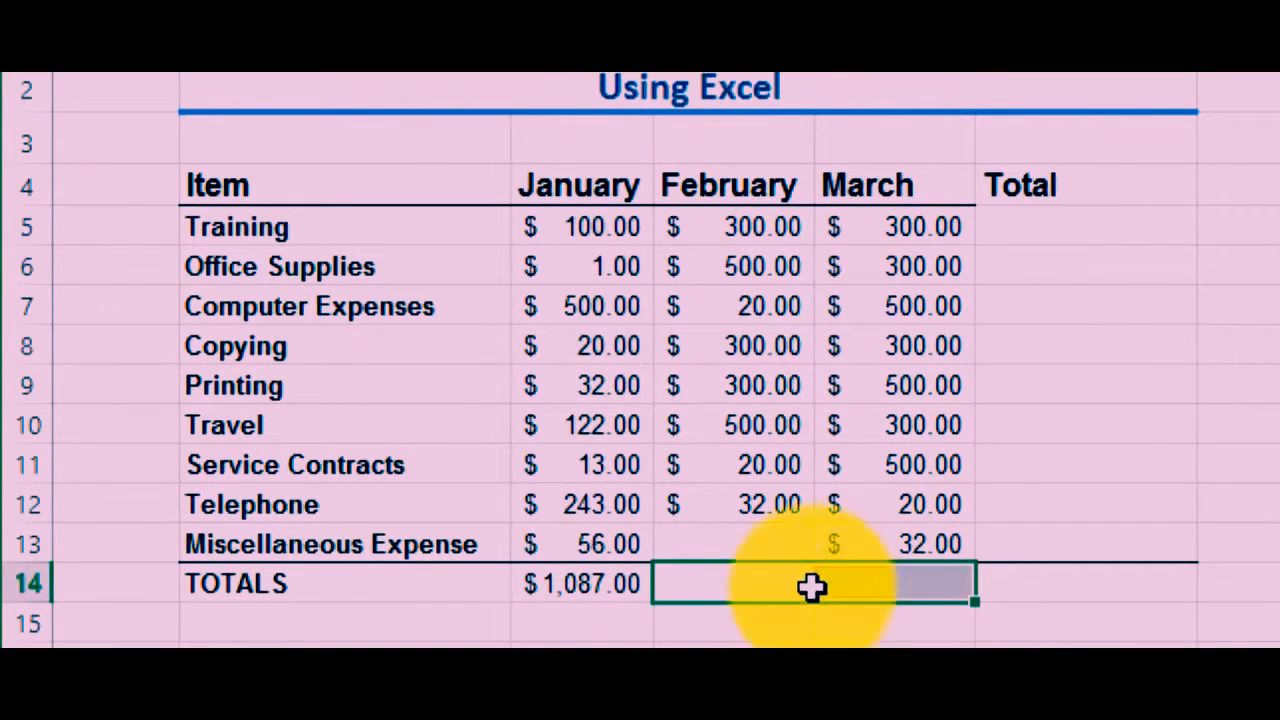
click(755, 625)
Widen the January column so that the total in C14 fits in its cell.
click(608, 584)
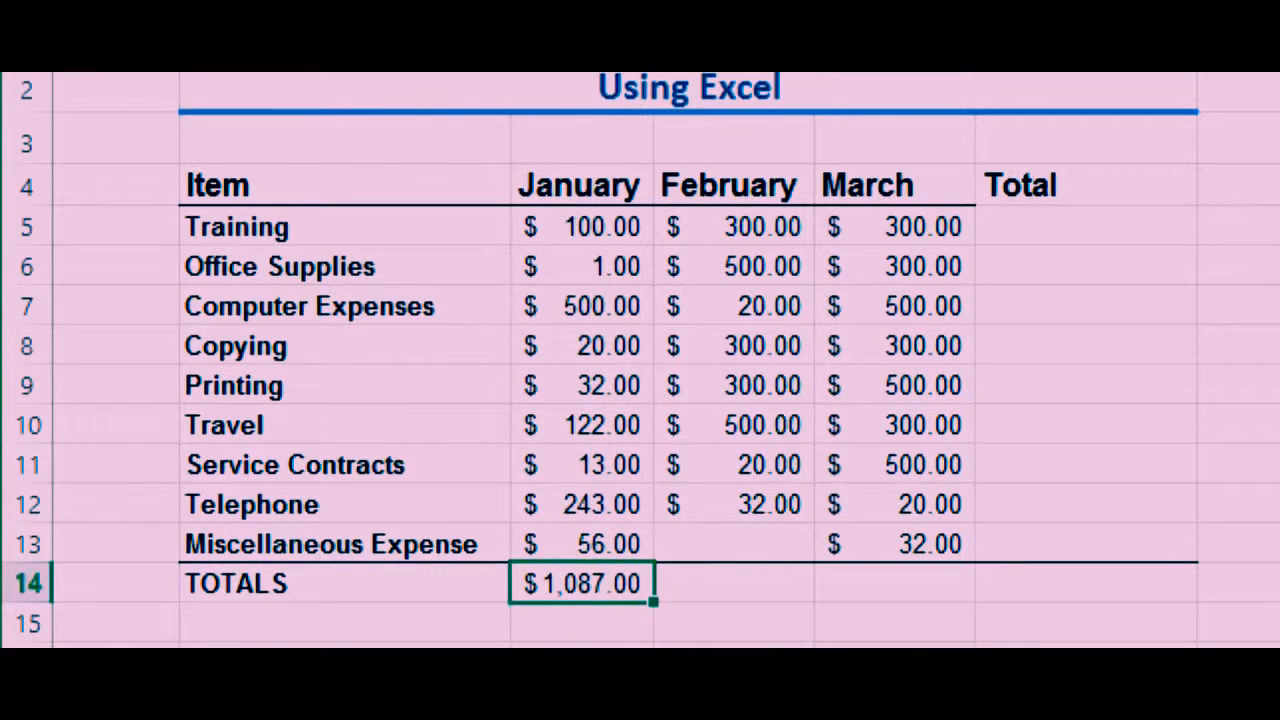
scroll(640, 360, up, 2)
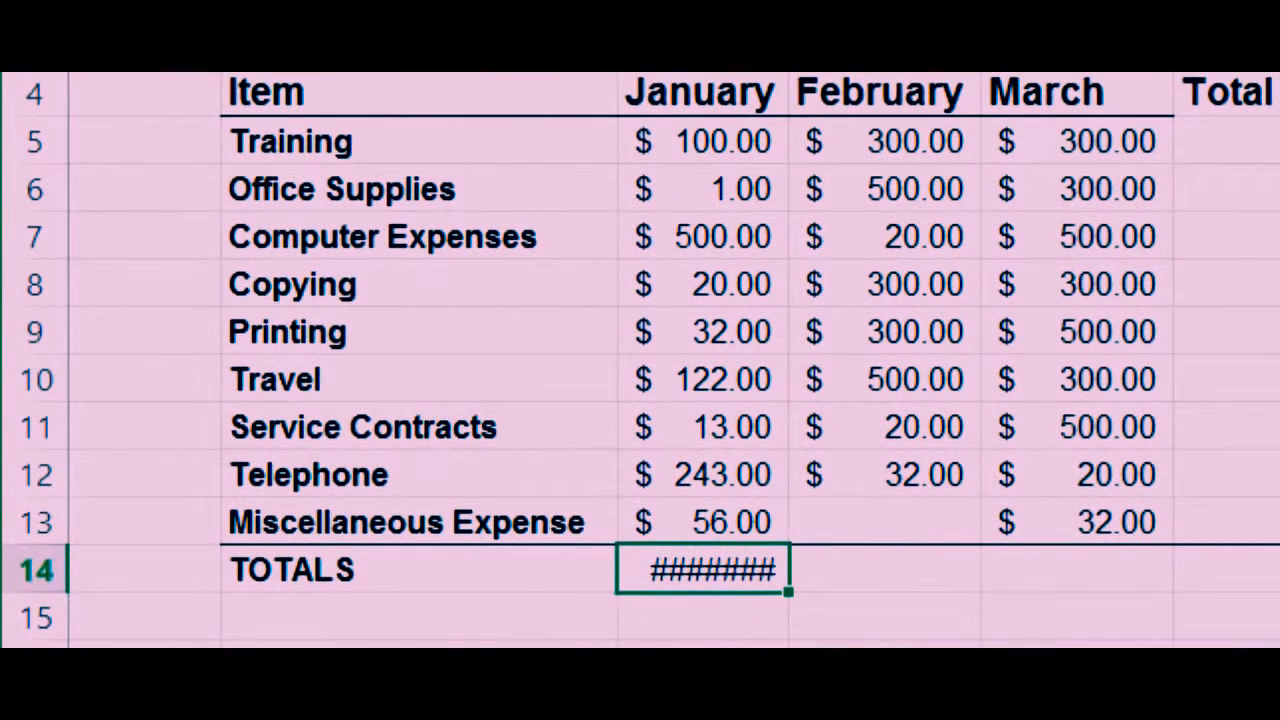
drag(788, 10, 828, 10)
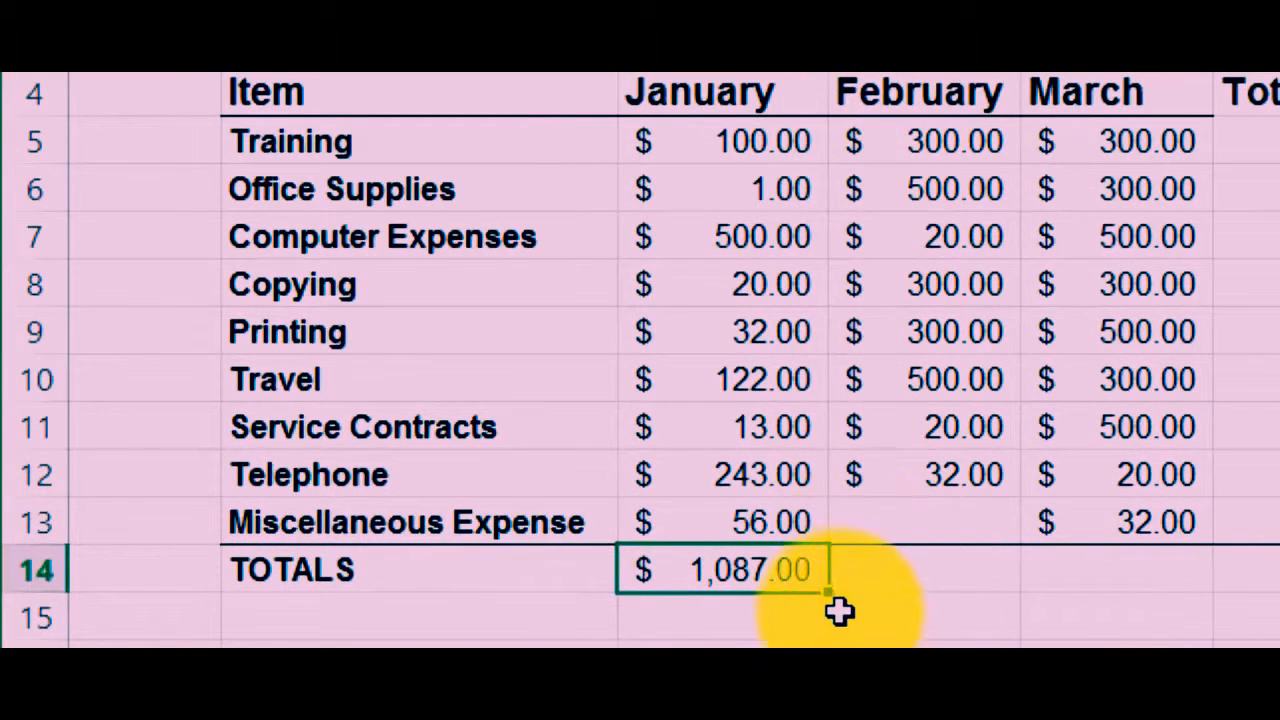
Fill the January total formula from C14 across the TOTALS row through F14 and check the February and March totals.
drag(828, 590, 1279, 596)
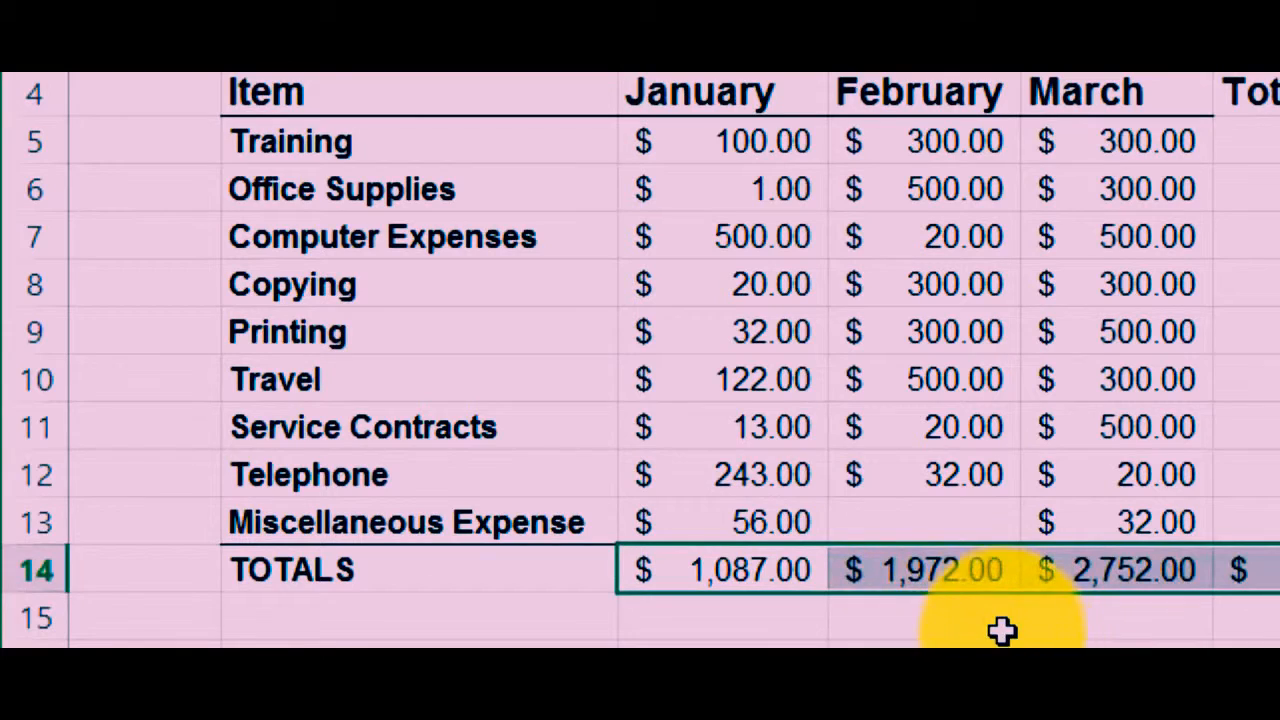
click(968, 626)
click(940, 568)
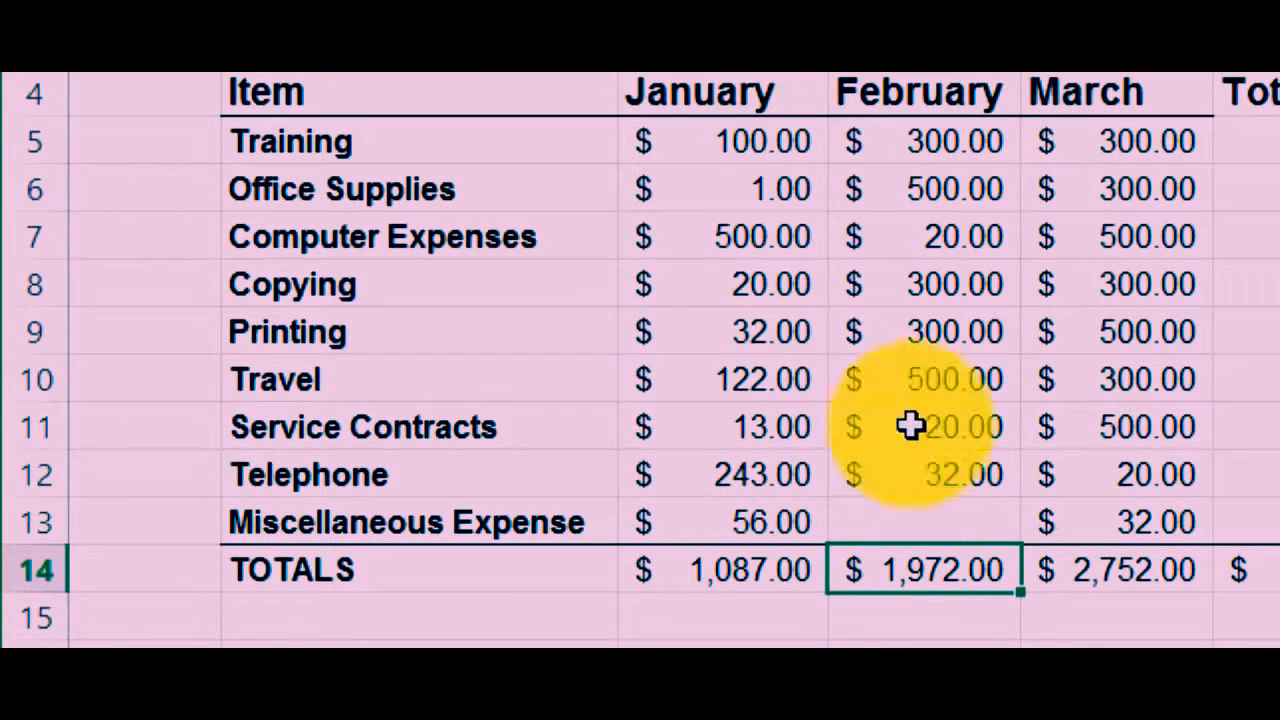
click(1068, 572)
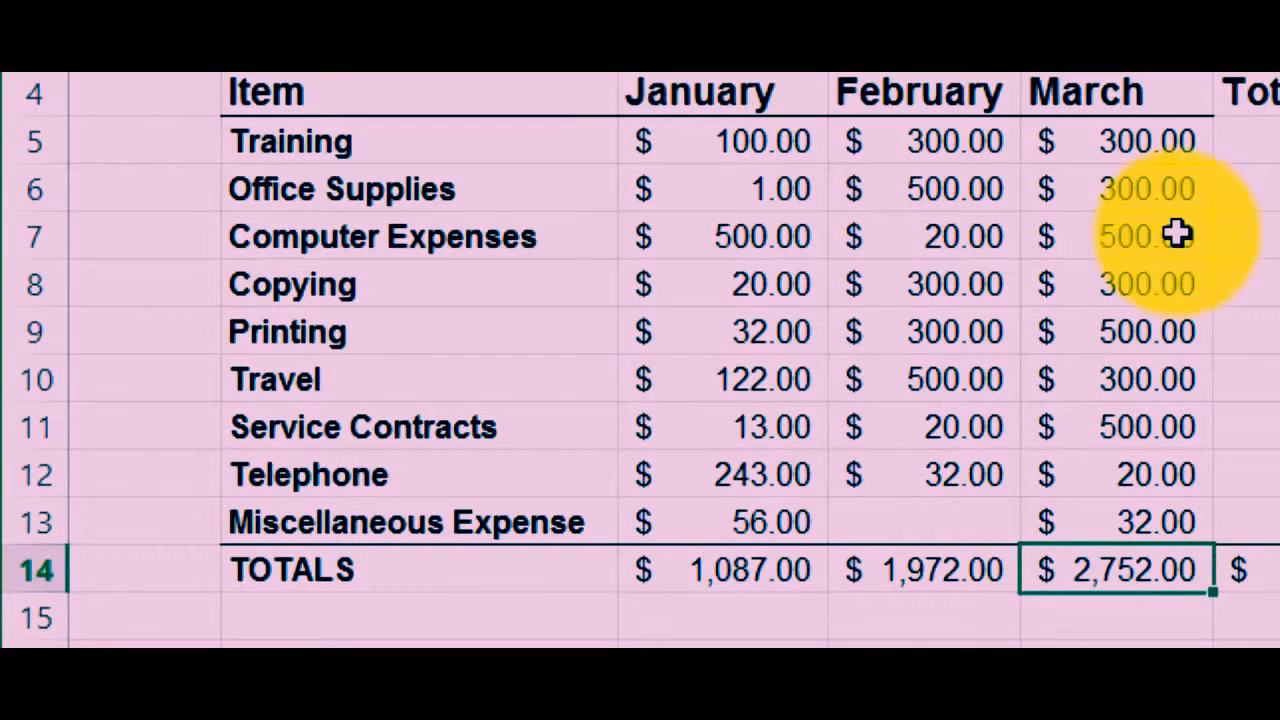
Total the Training expenses in F5 with a SUM formula over the range C5:E5.
click(1250, 141)
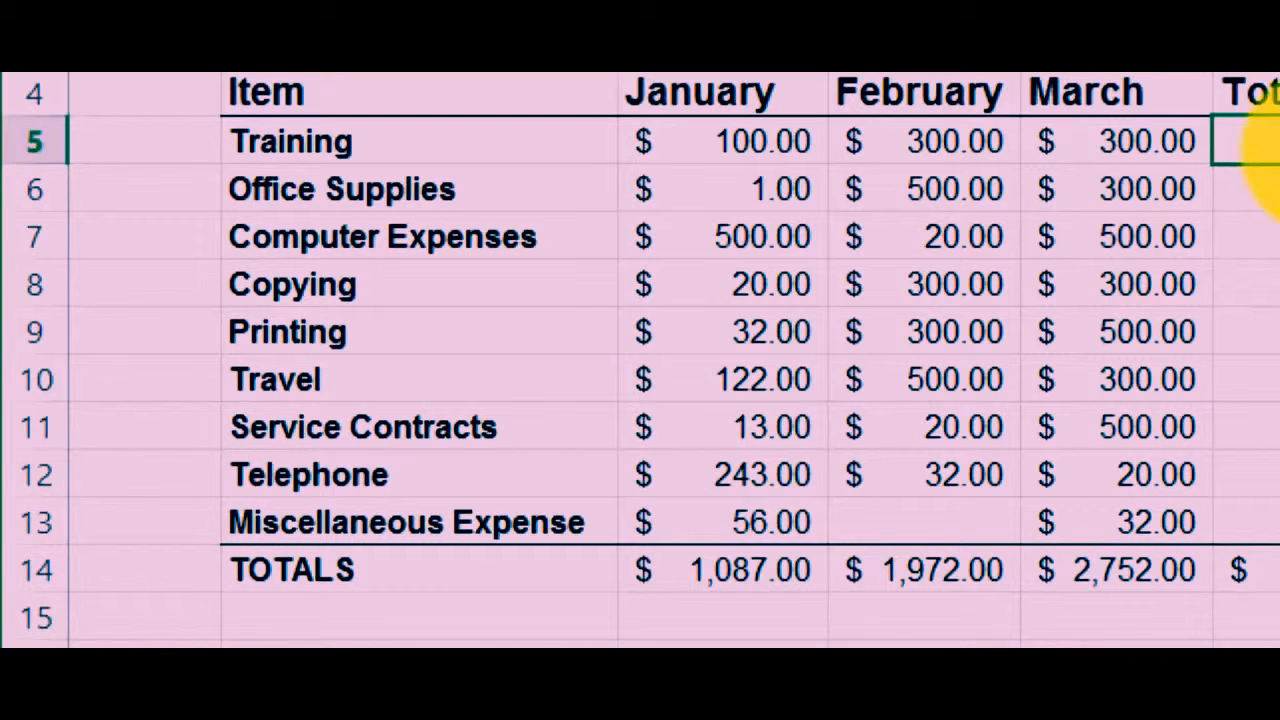
text(=)
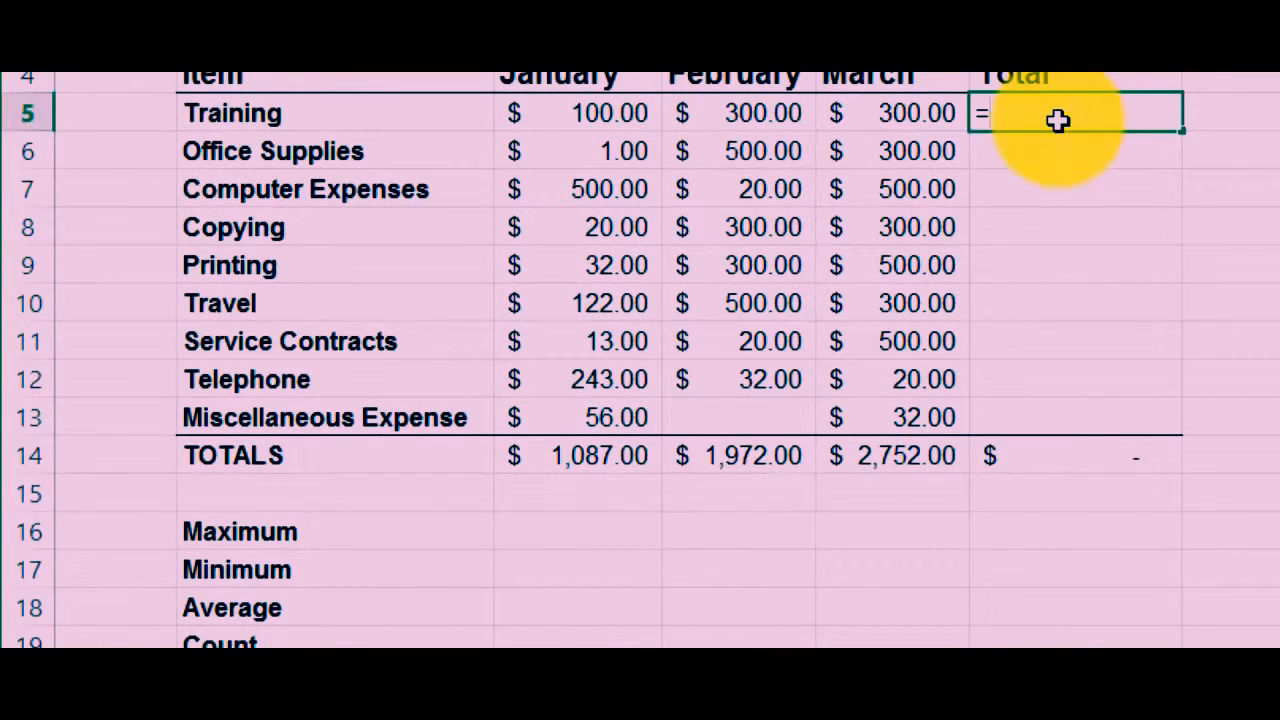
text(S)
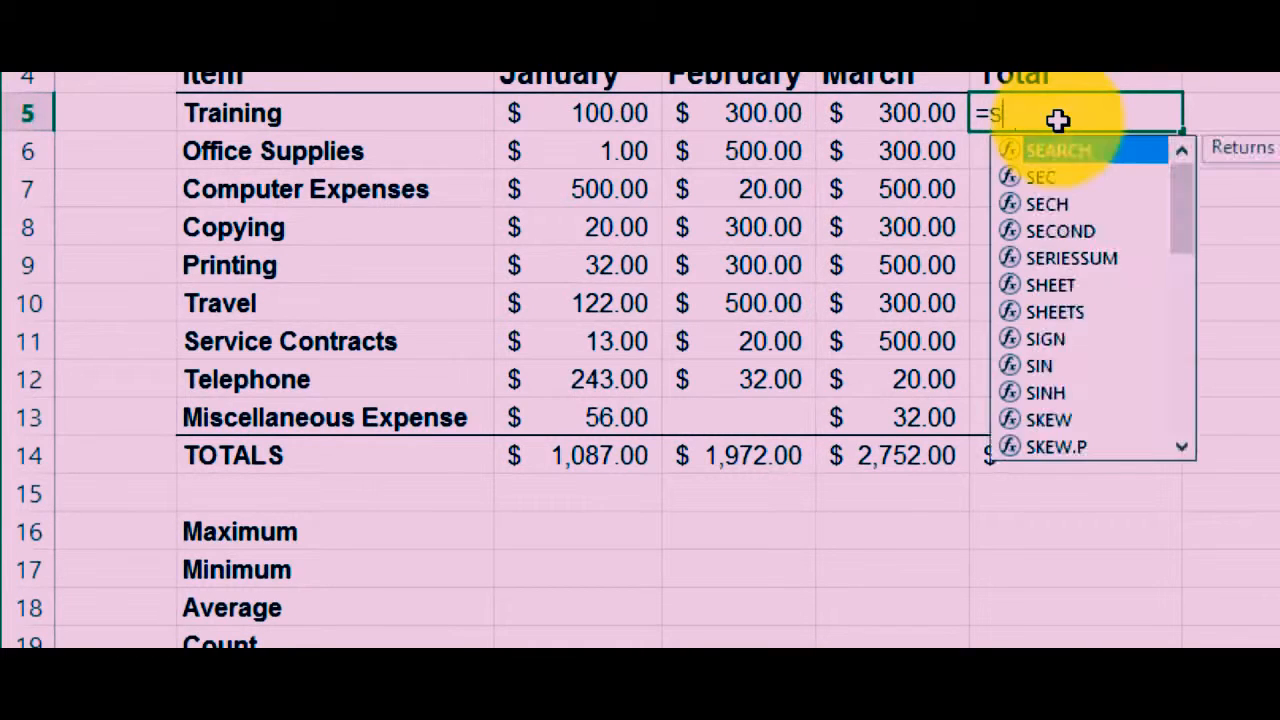
text(um()
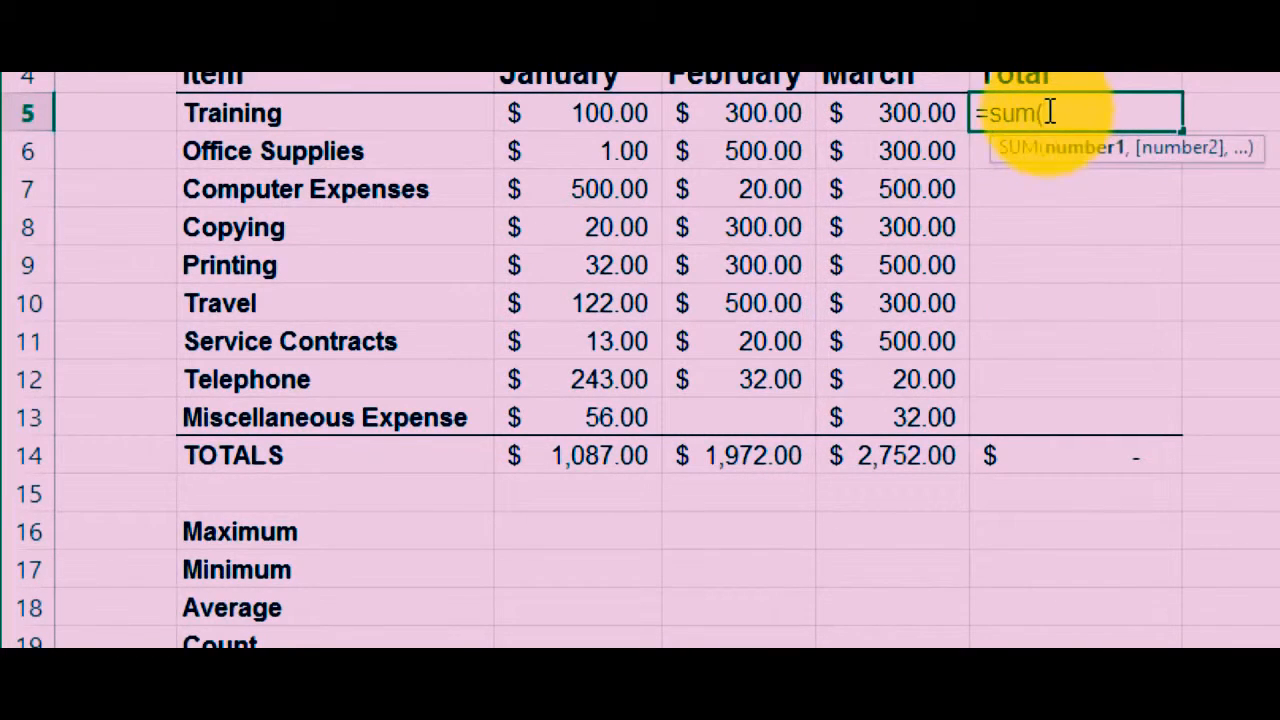
drag(566, 111, 862, 113)
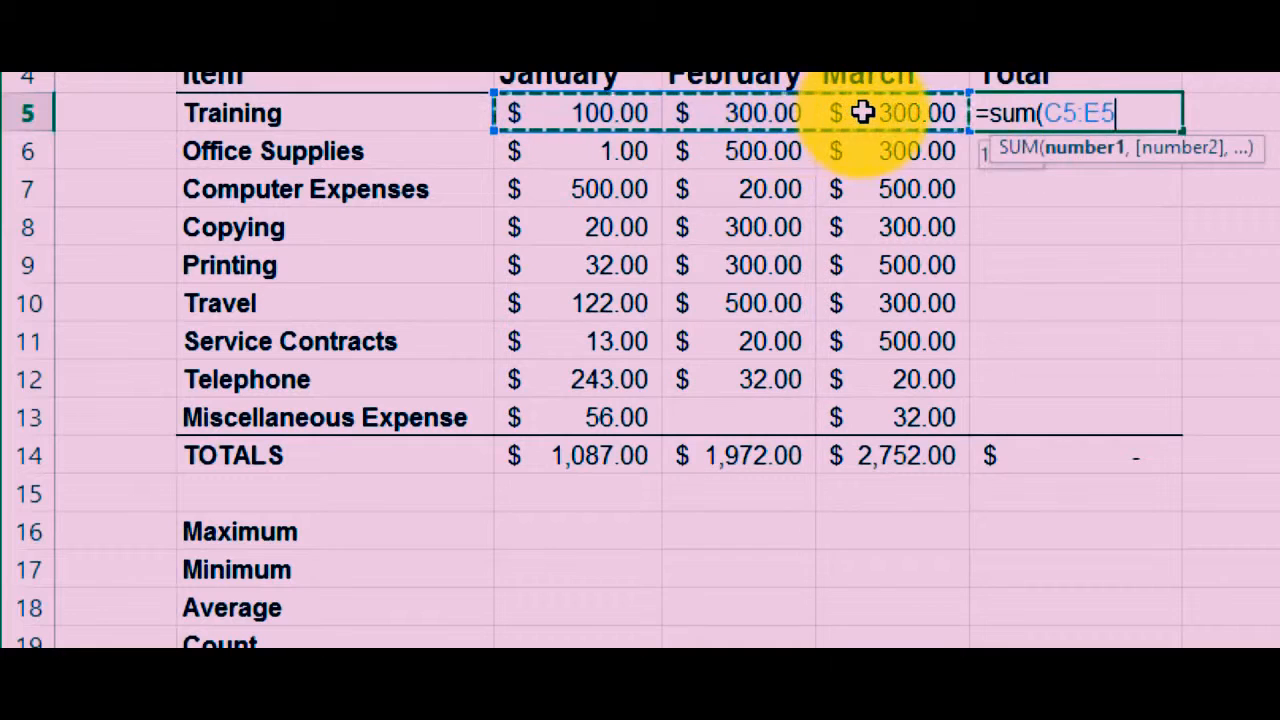
key(Return)
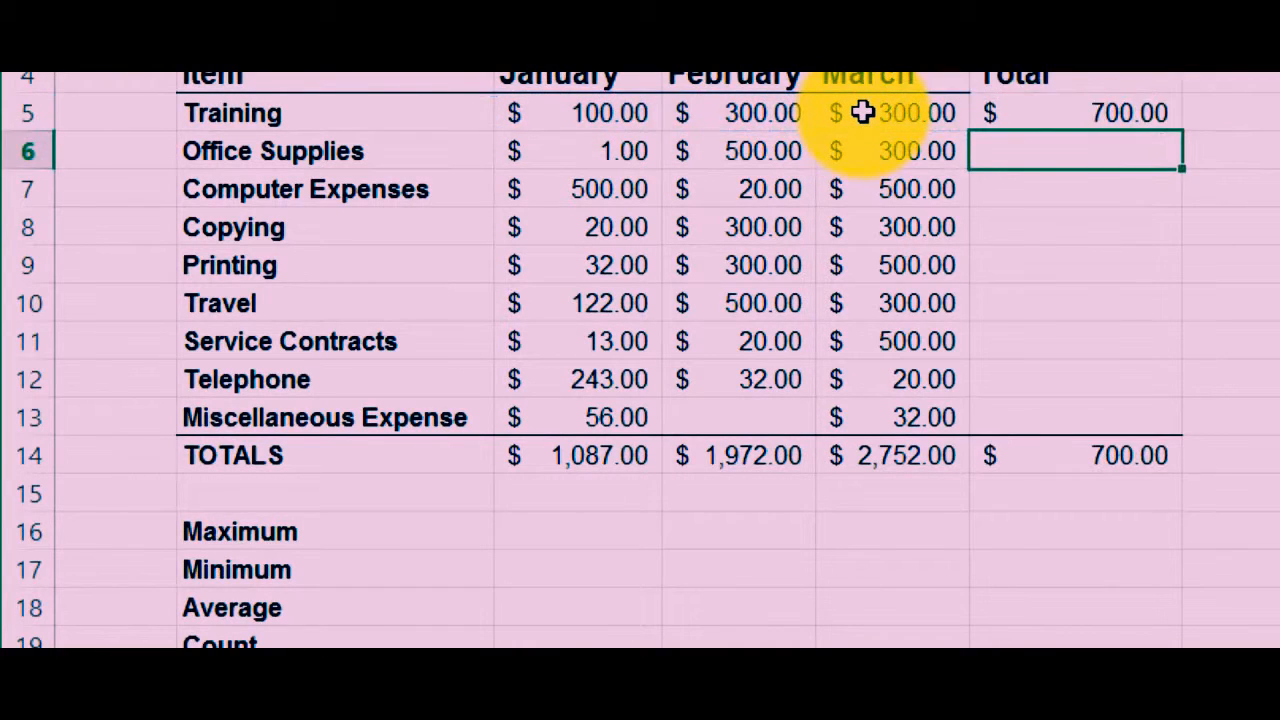
Fill the SUM formula from F5 down to F13 and inspect the formula copied to the Travel total.
click(1122, 113)
click(1135, 150)
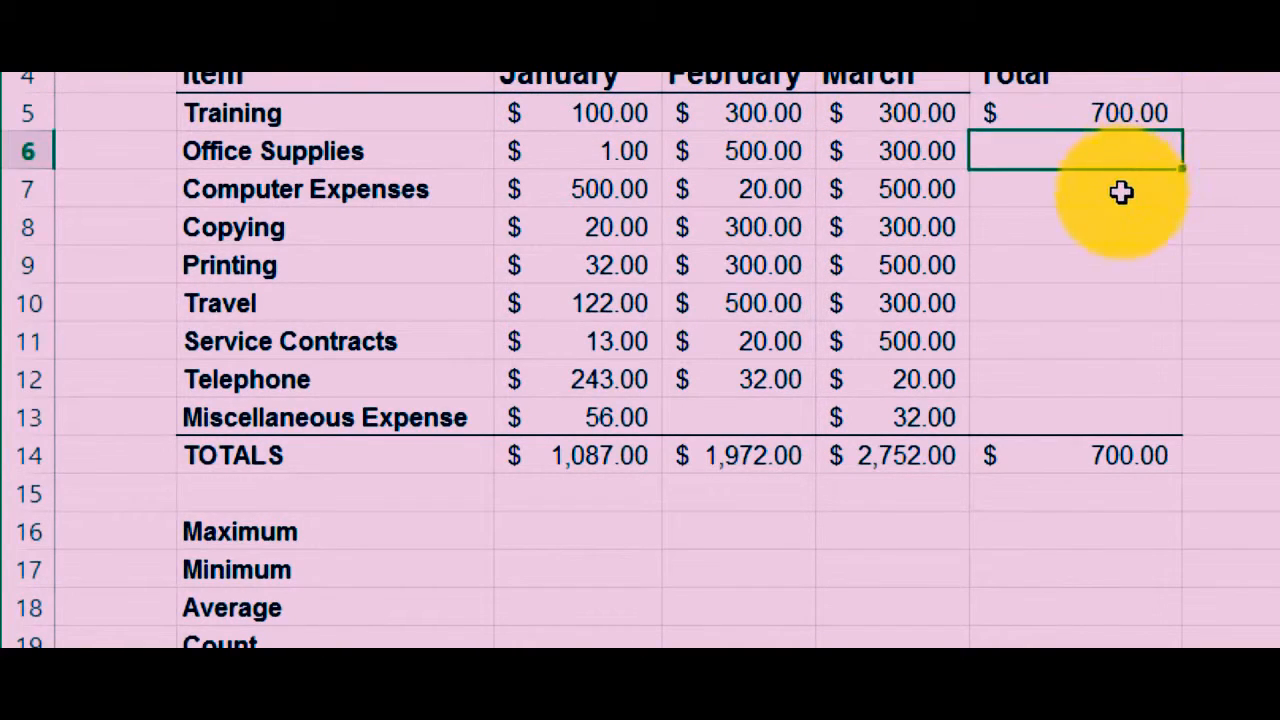
click(1121, 192)
click(1112, 228)
click(1156, 113)
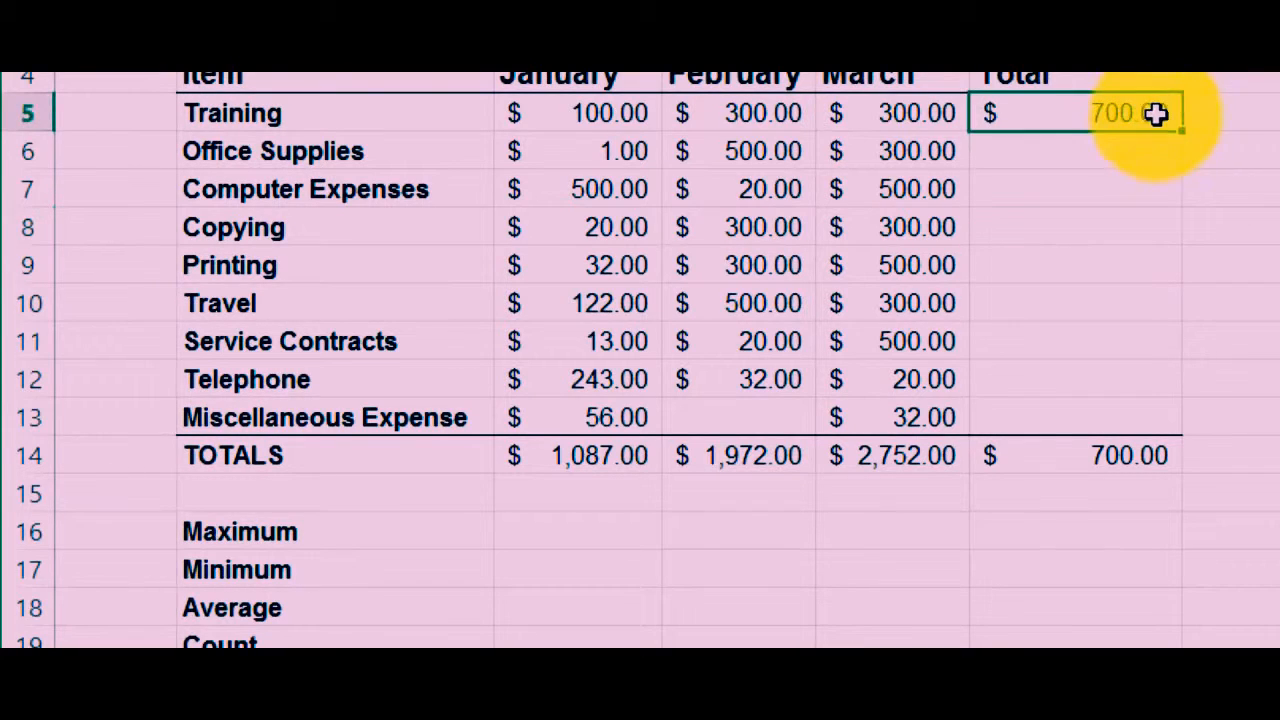
drag(1179, 127, 1200, 437)
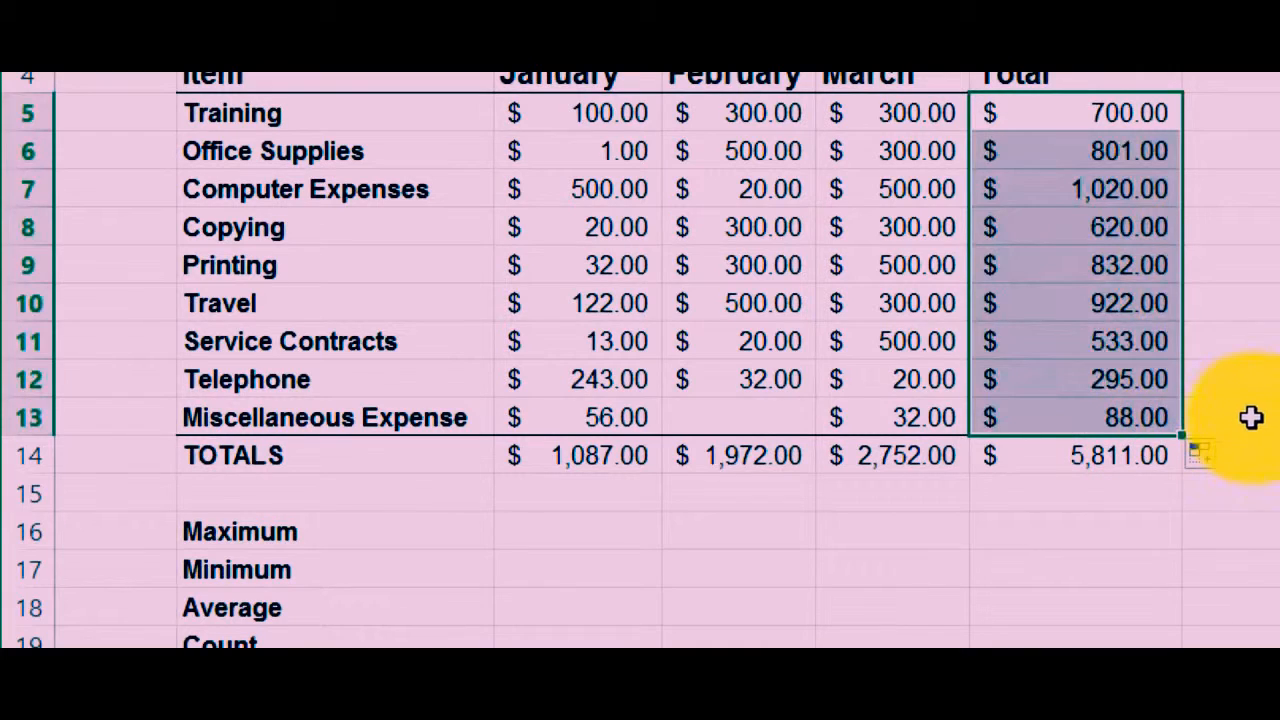
click(1114, 303)
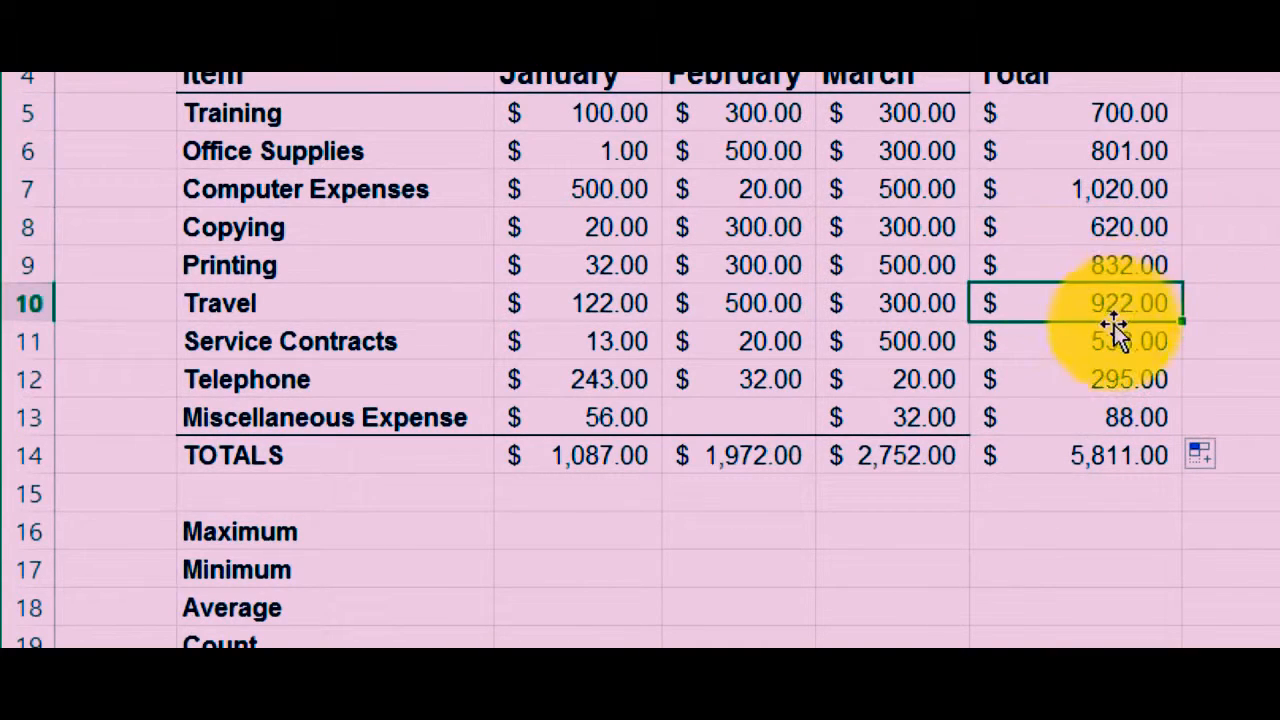
key(F2)
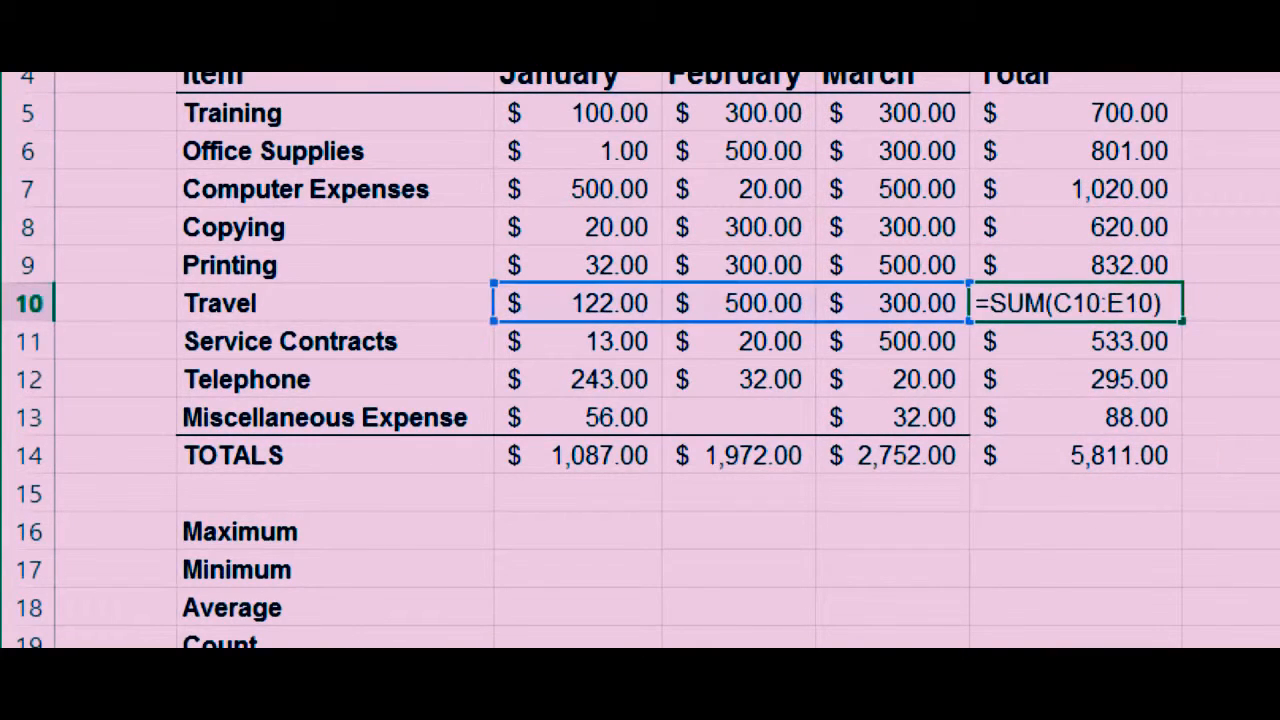
click(1279, 325)
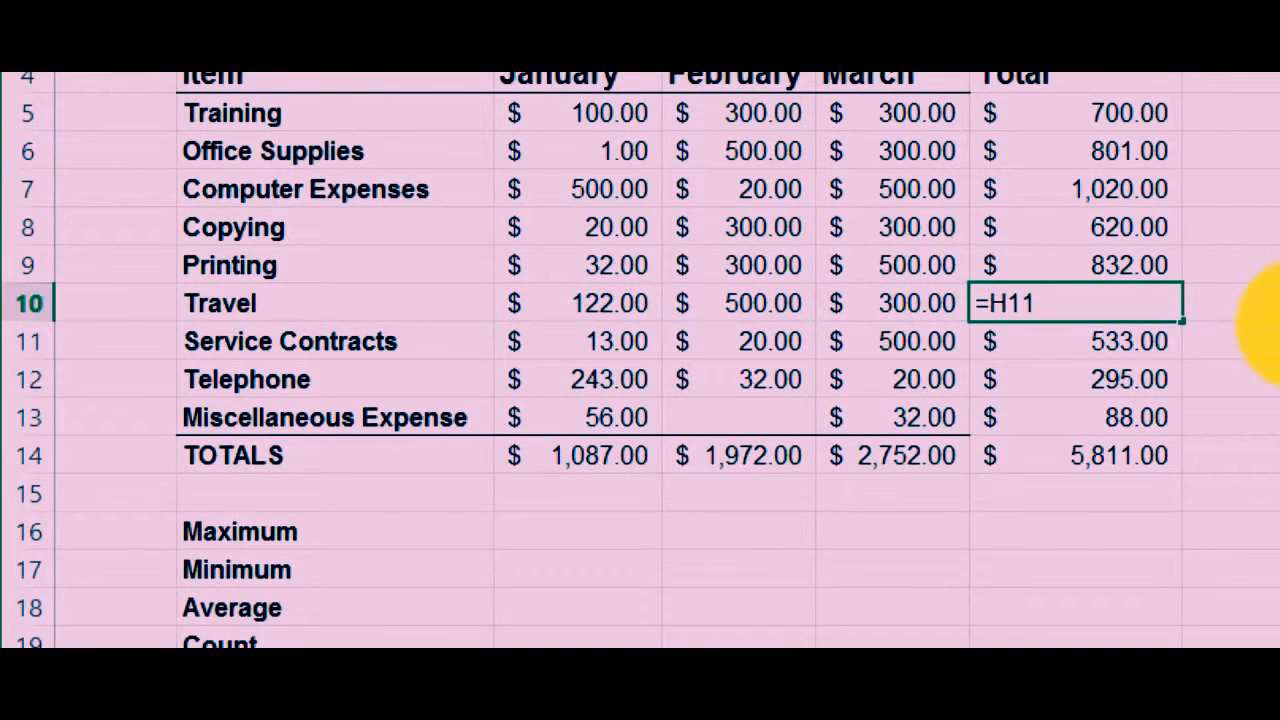
click(1279, 379)
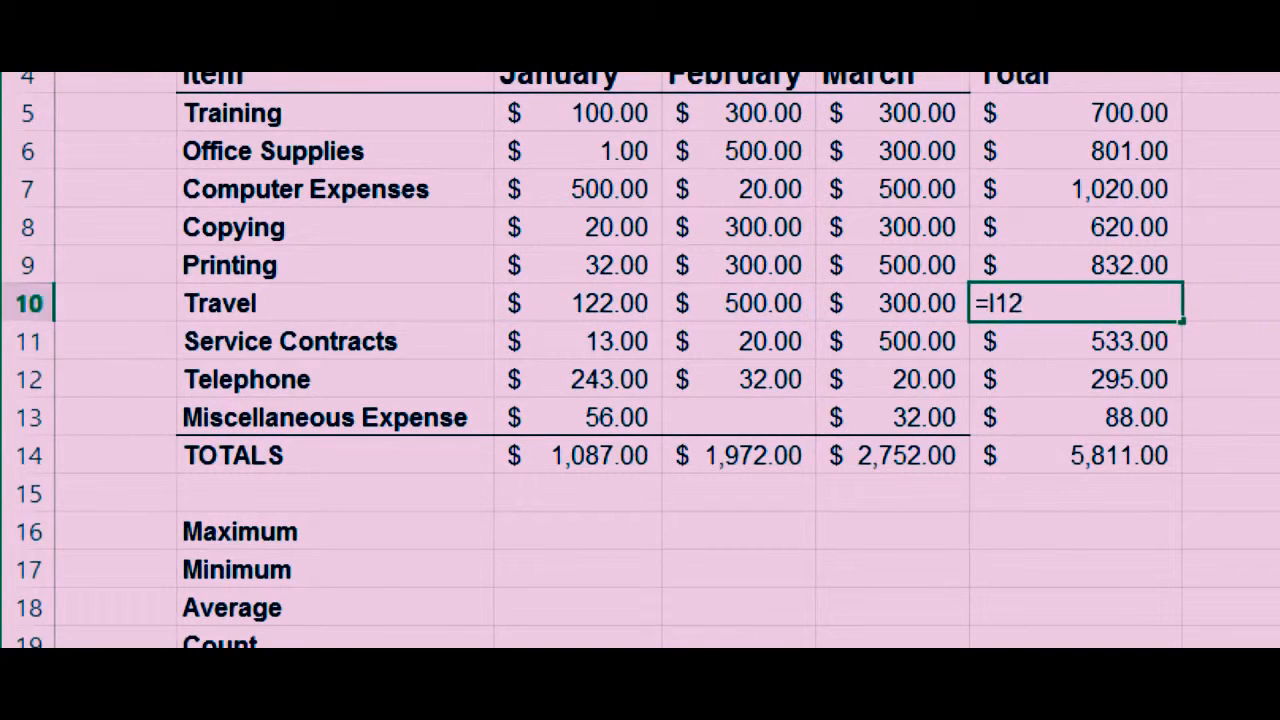
key(Right)
text(Jan)
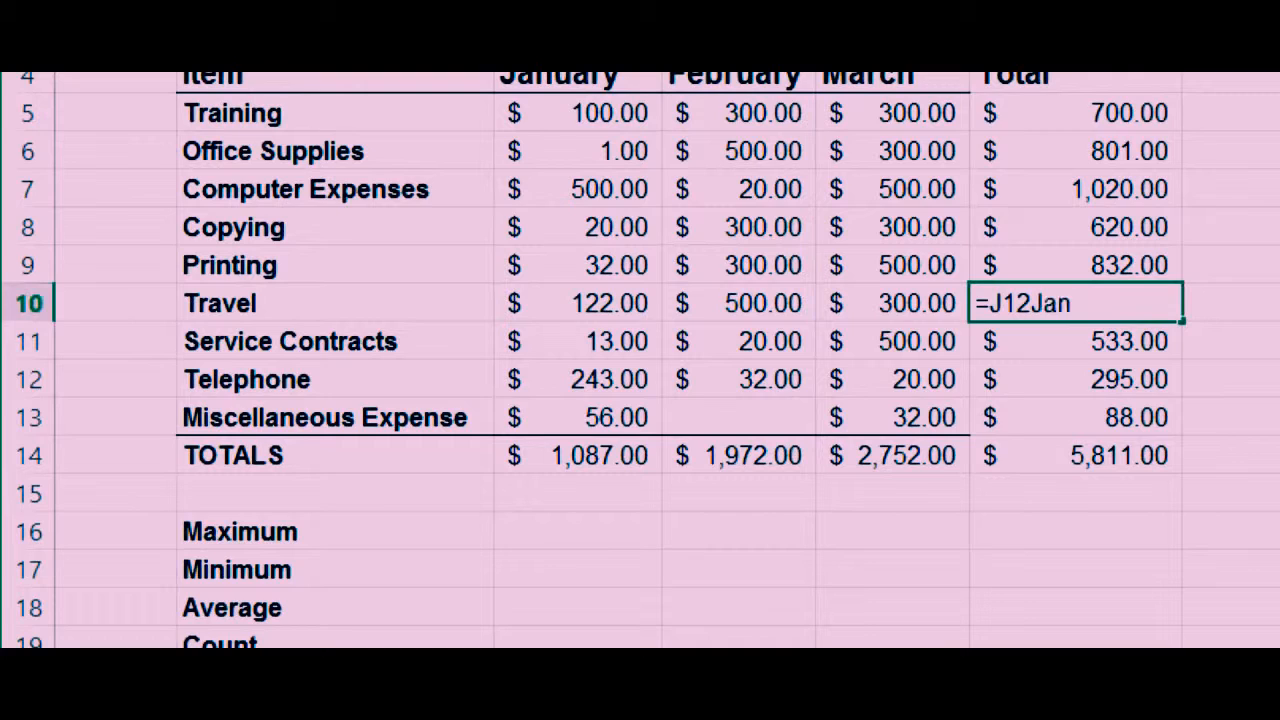
key(ctrl+Return)
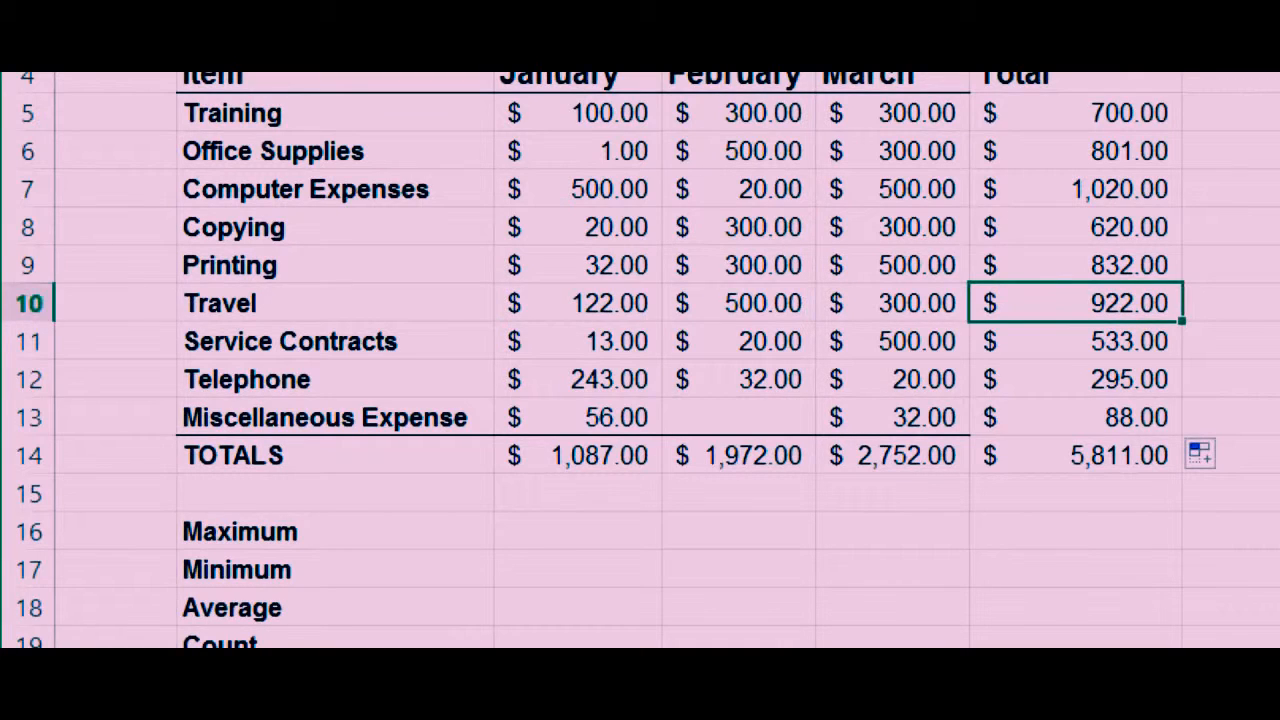
Enter January in J12 and autofill the months down through July in J18.
click(1279, 379)
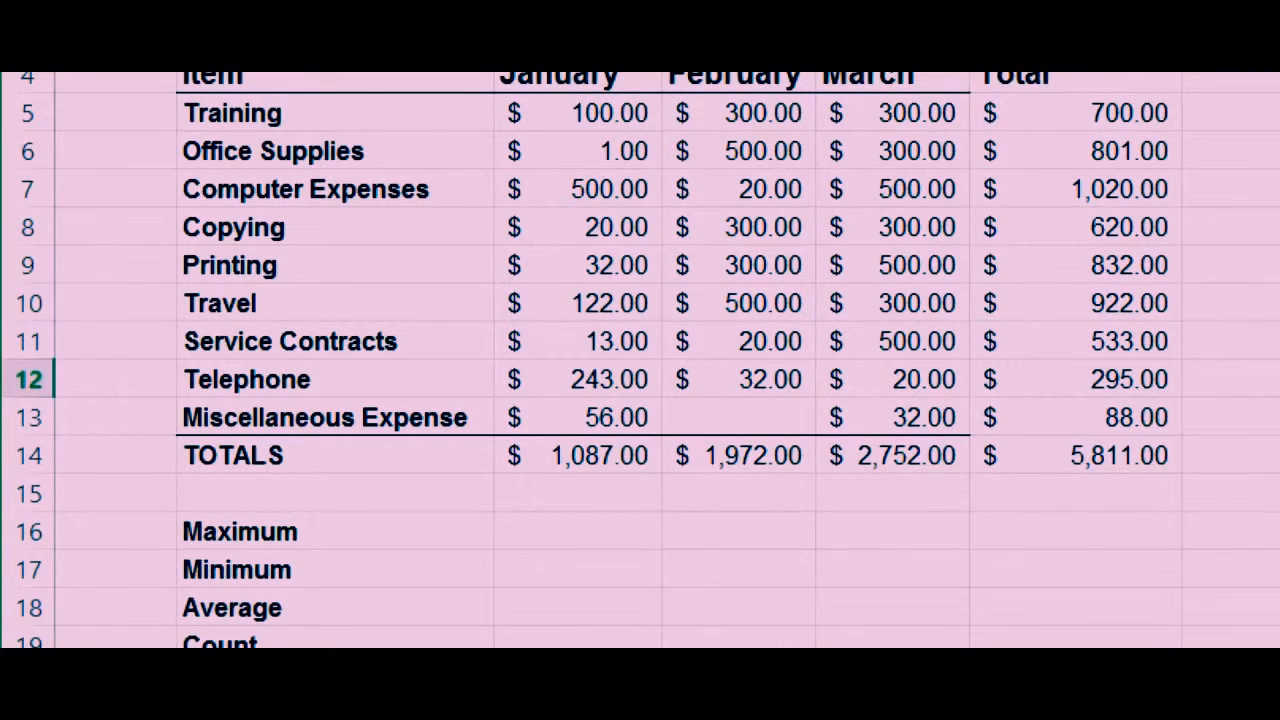
key(Return)
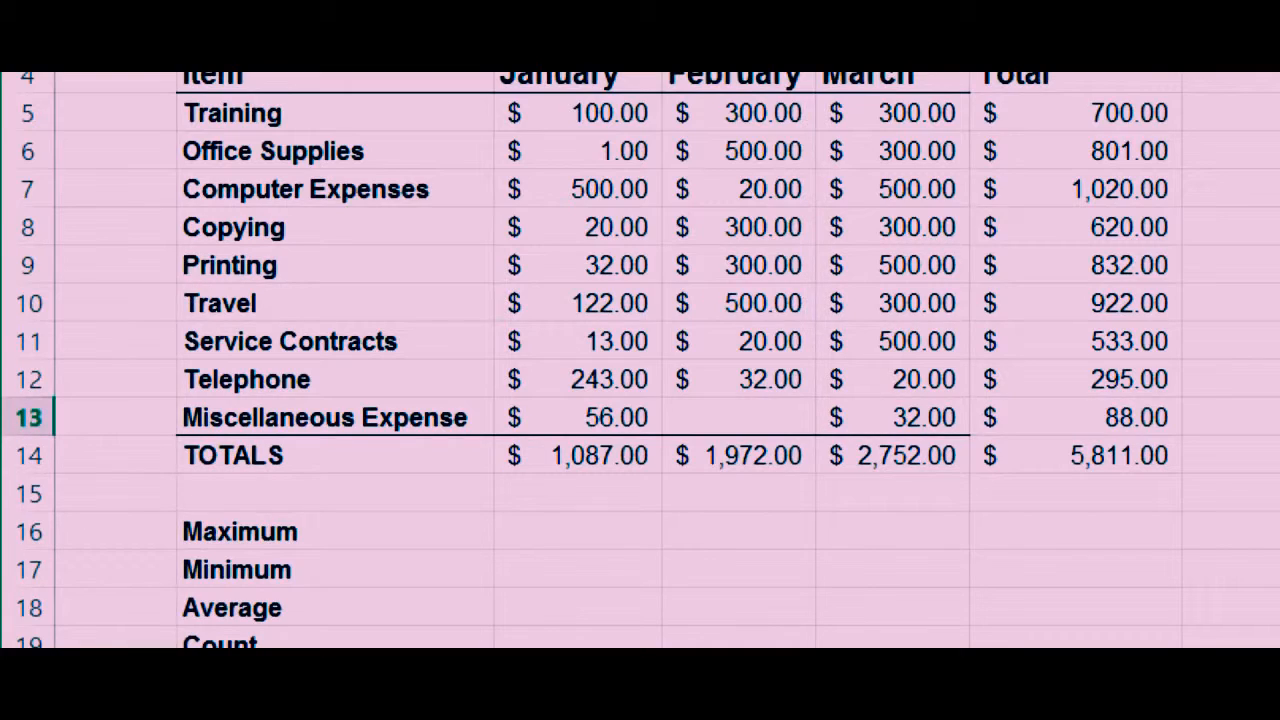
key(Up)
drag(1277, 385, 1277, 526)
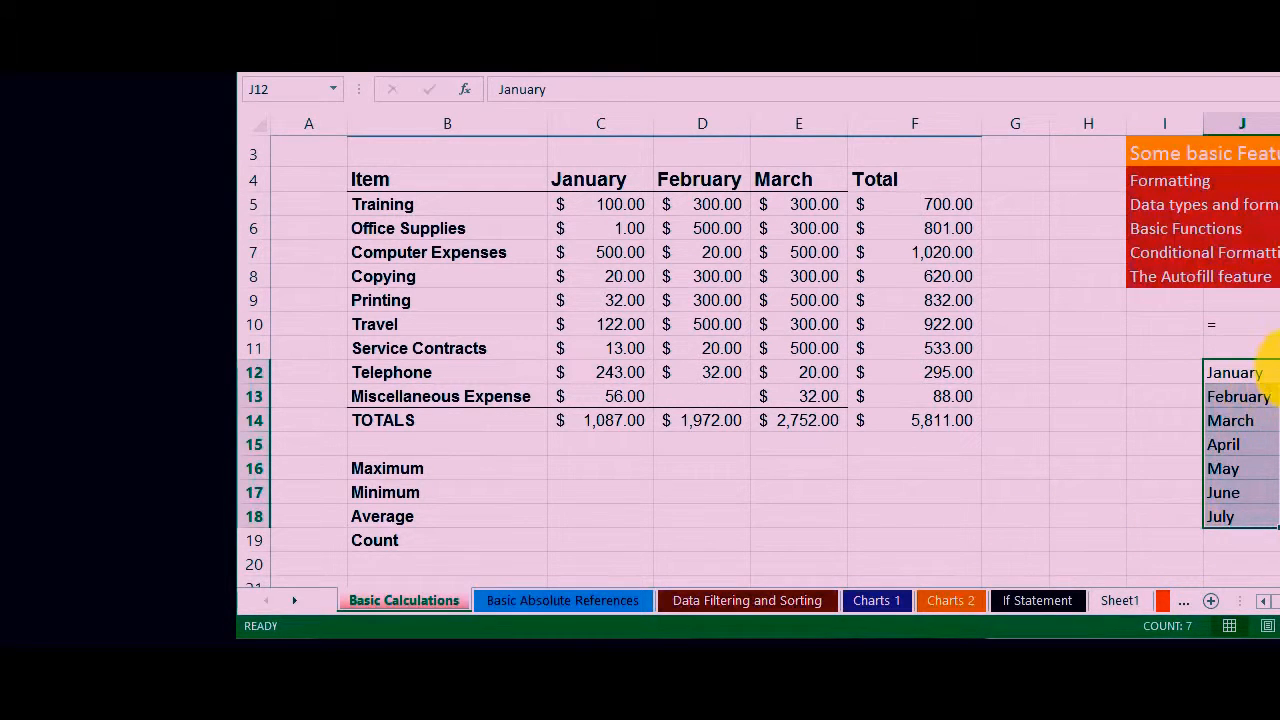
Enter Monday in K12 and autofill the weekdays down through K18.
click(1279, 372)
text(Monday)
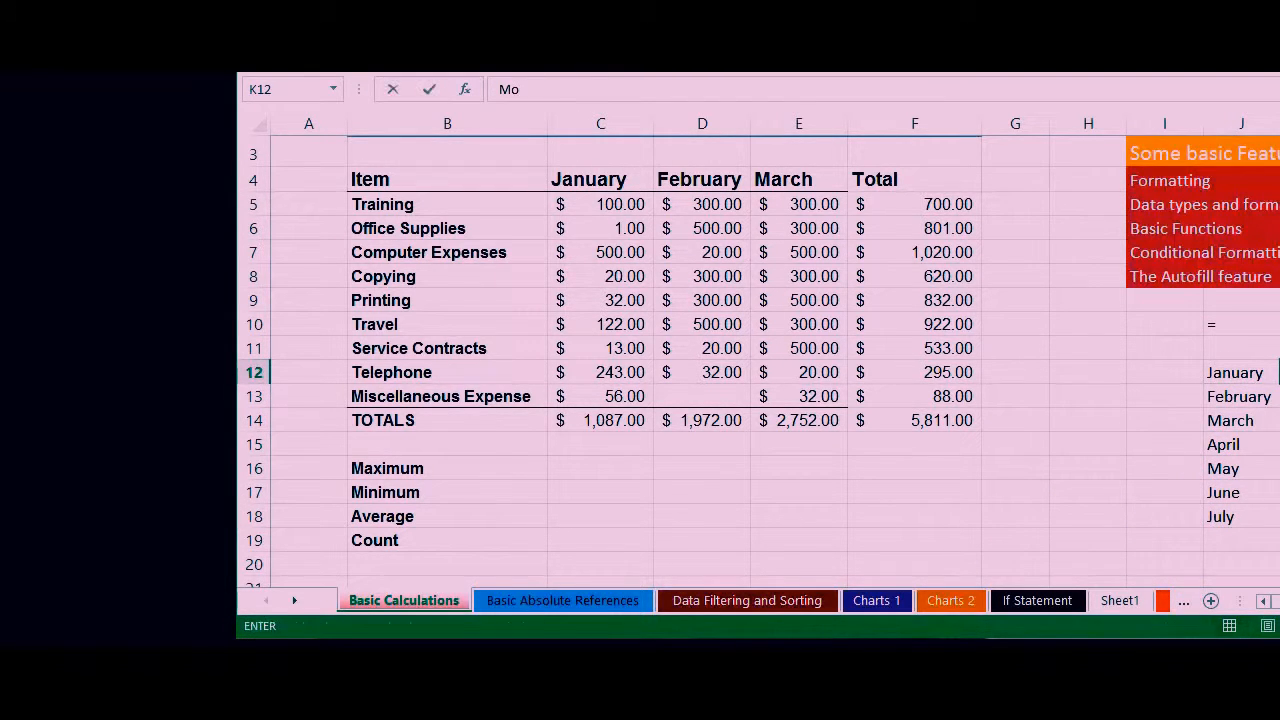
drag(1279, 384, 1279, 525)
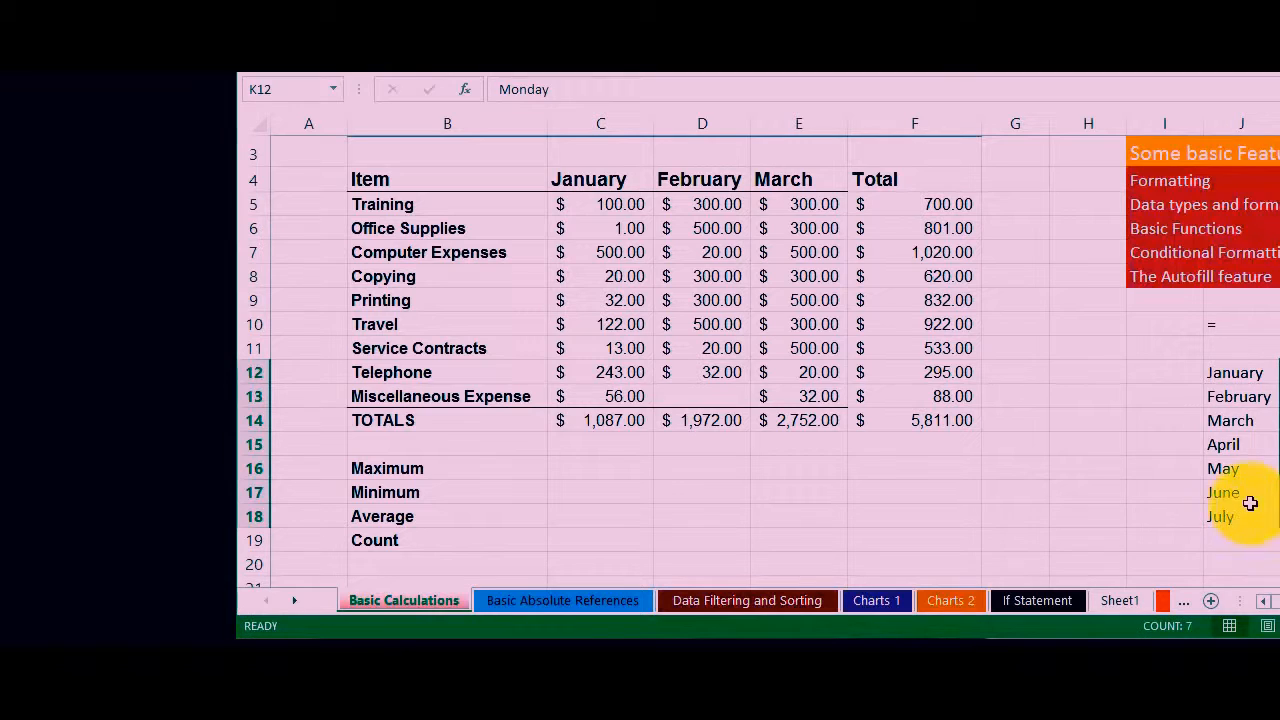
Enter 1 in I12 and 4 in I13, and autofill the number pattern down to I18.
click(1146, 372)
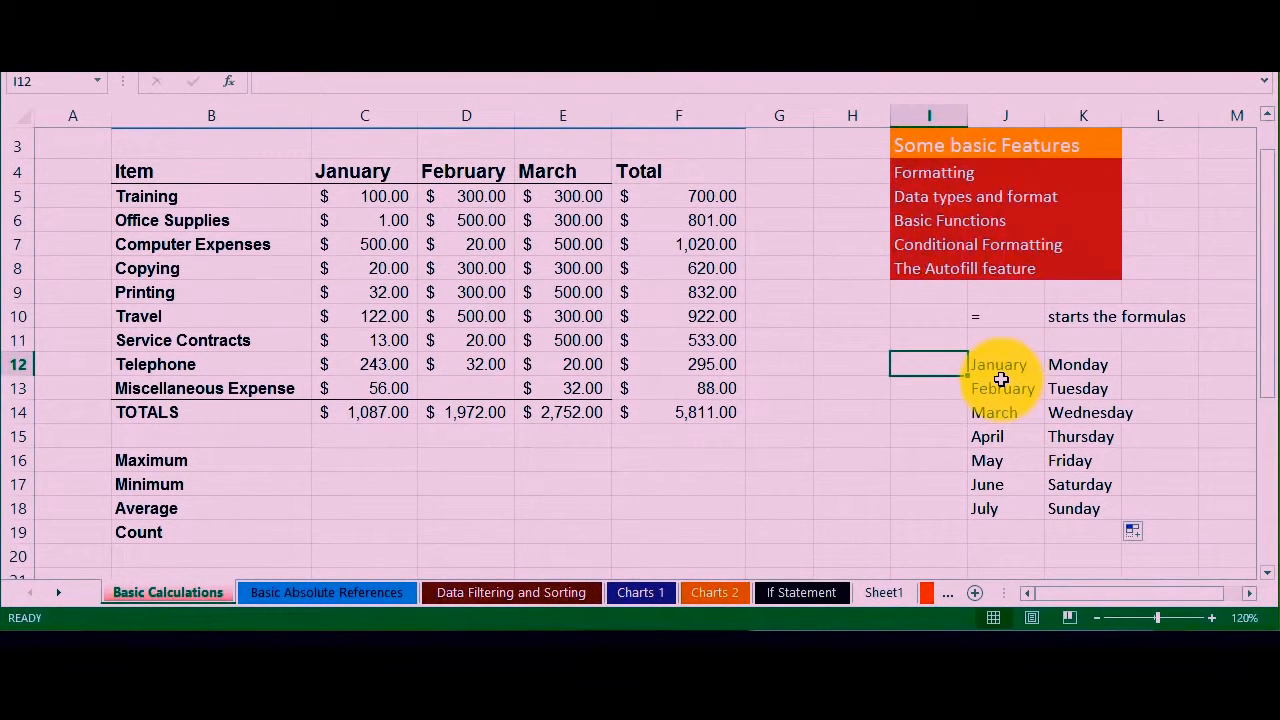
text(1)
key(Return)
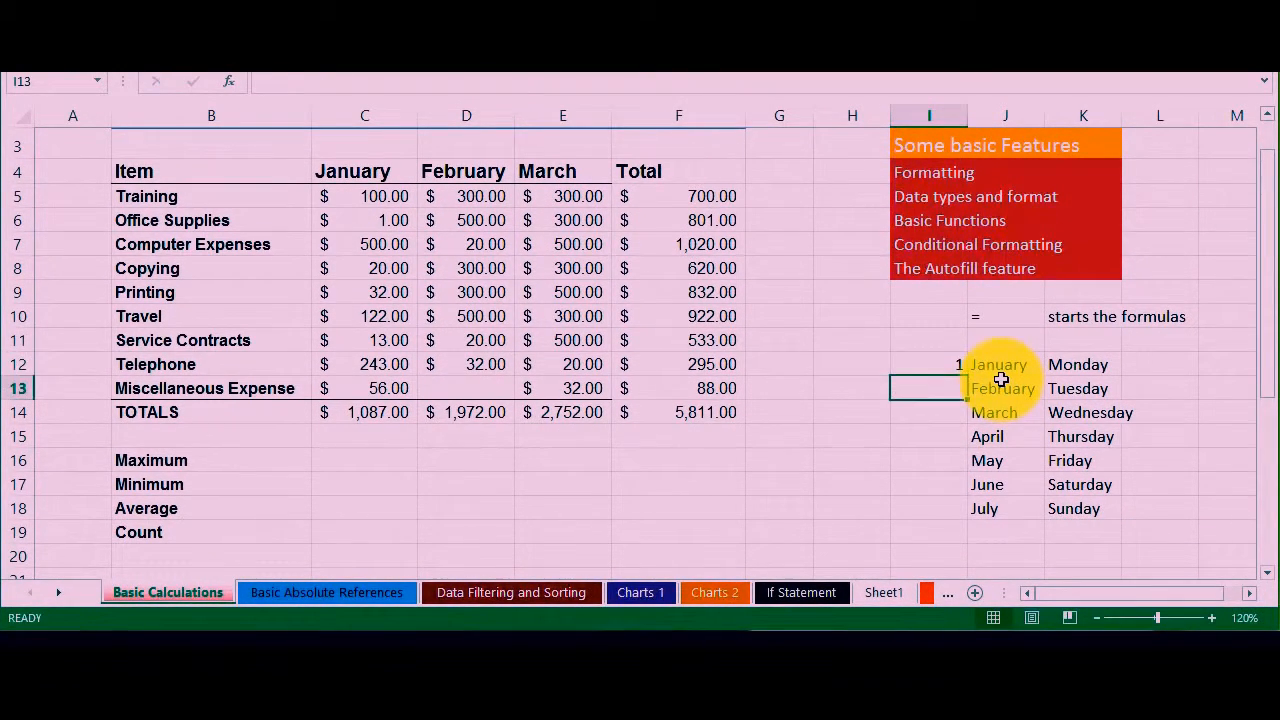
text(4)
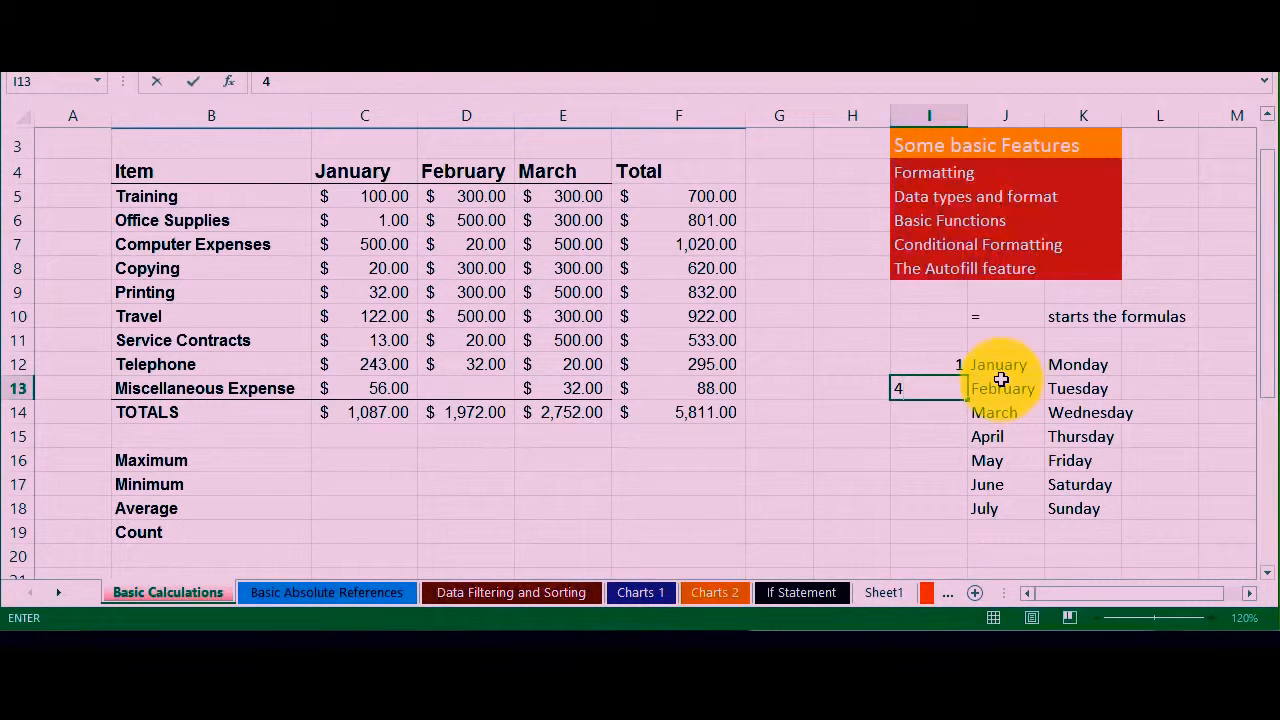
key(Return)
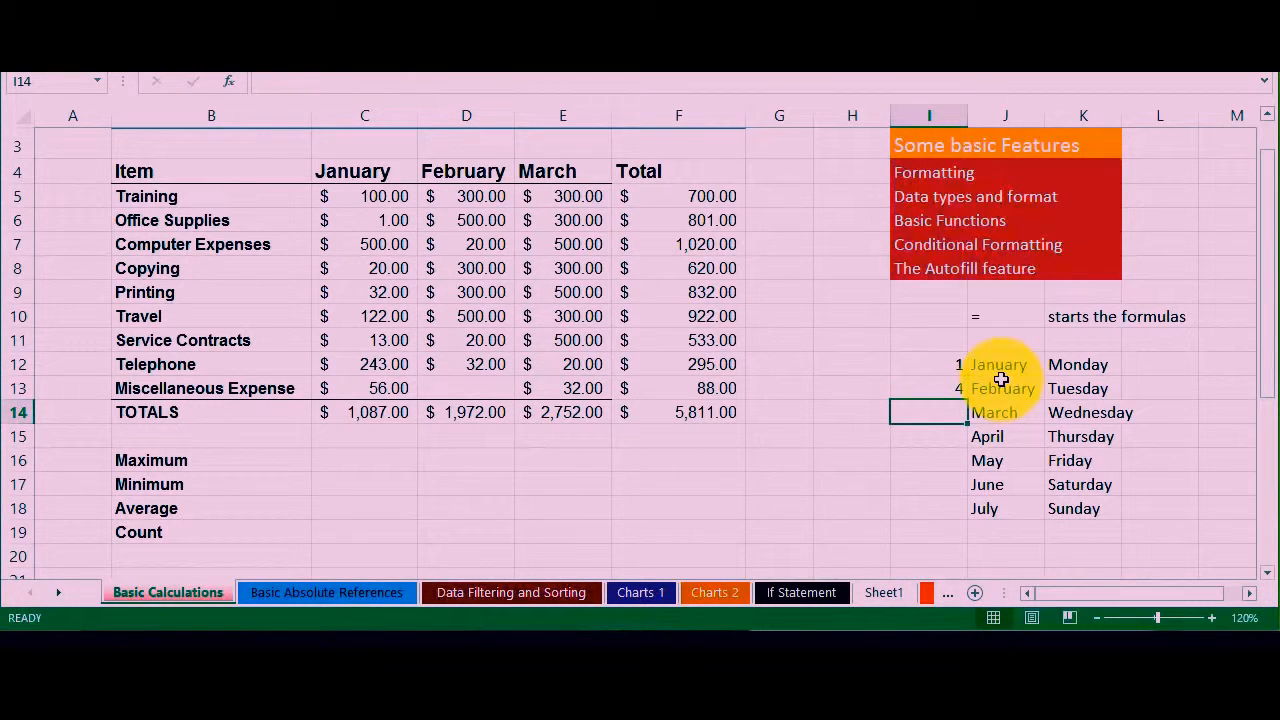
drag(926, 363, 965, 514)
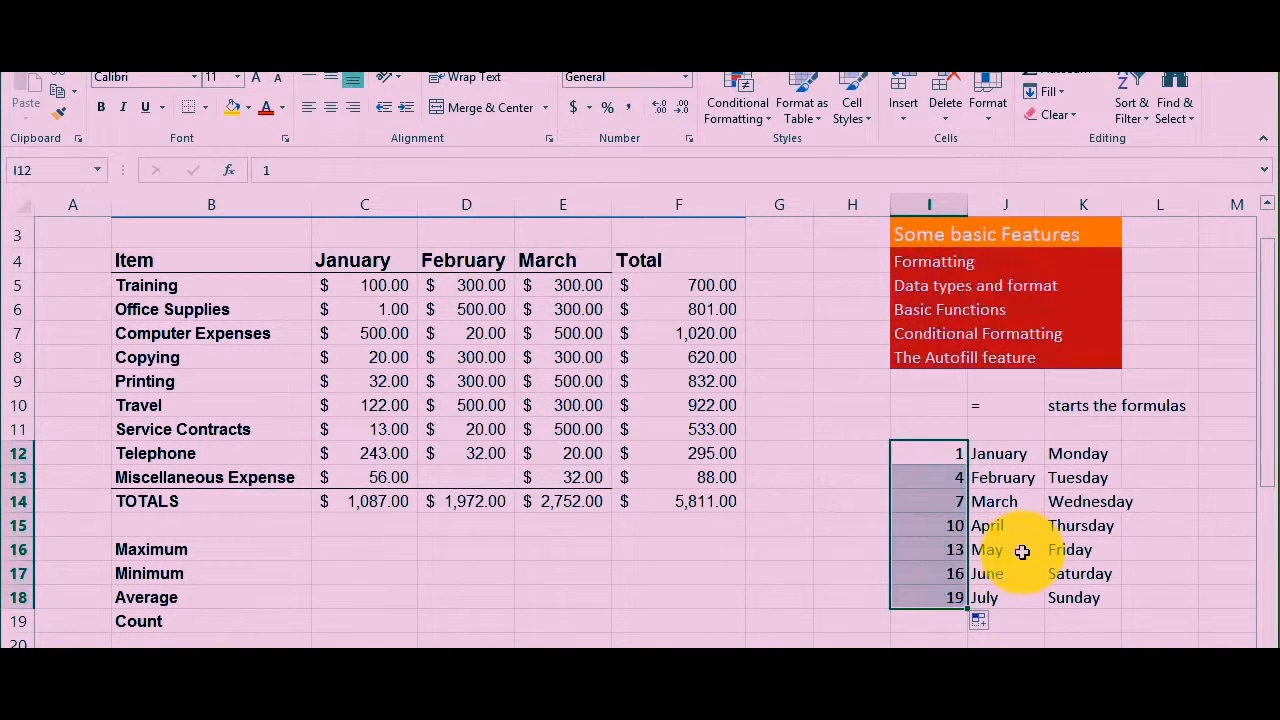
Clear the number, month and weekday lists from I12:K18.
click(984, 453)
drag(957, 449, 1076, 597)
key(BackSpace)
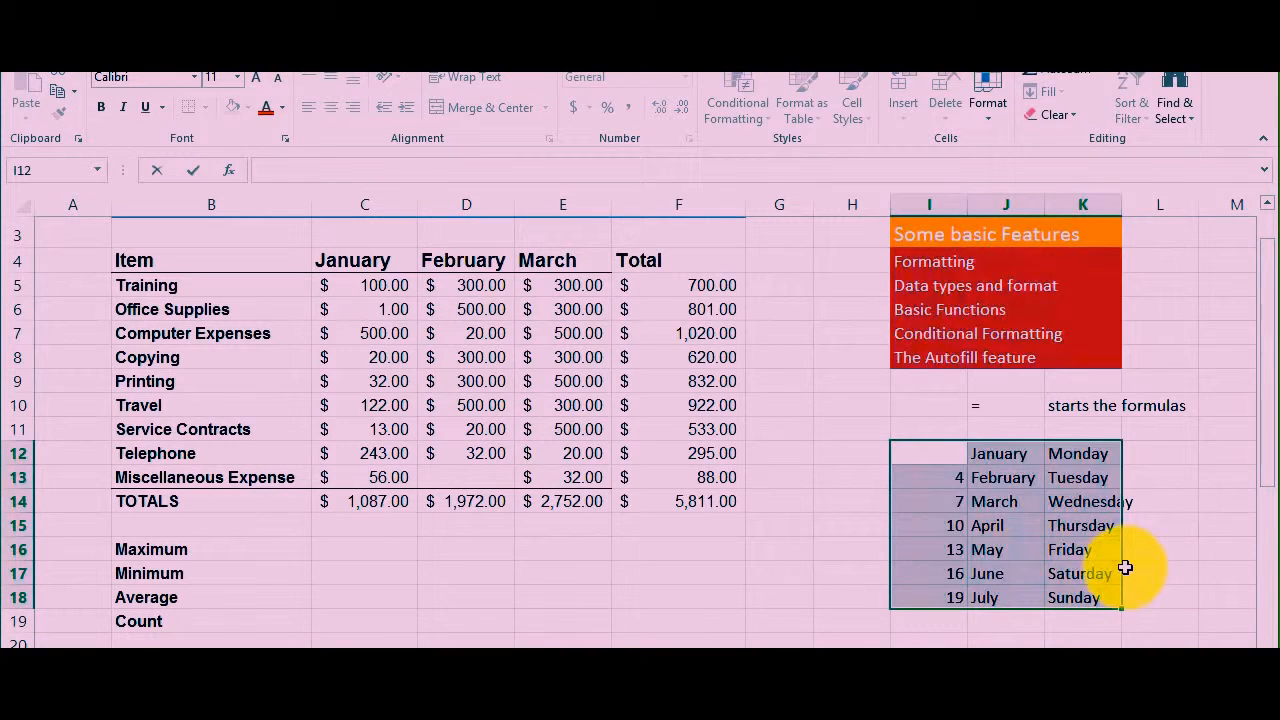
Autofill the 1 in I12 down to I19 and apply the Fill Series option to number the cells 1 to 8.
click(948, 454)
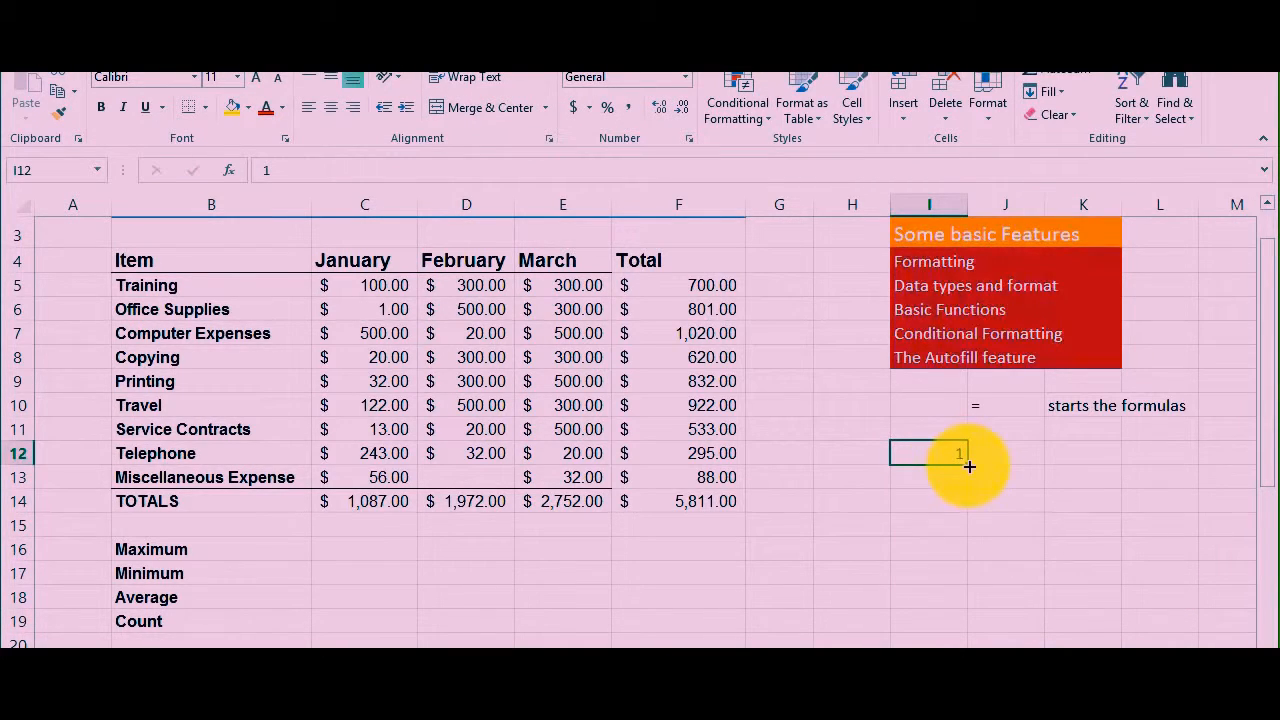
drag(969, 466, 968, 638)
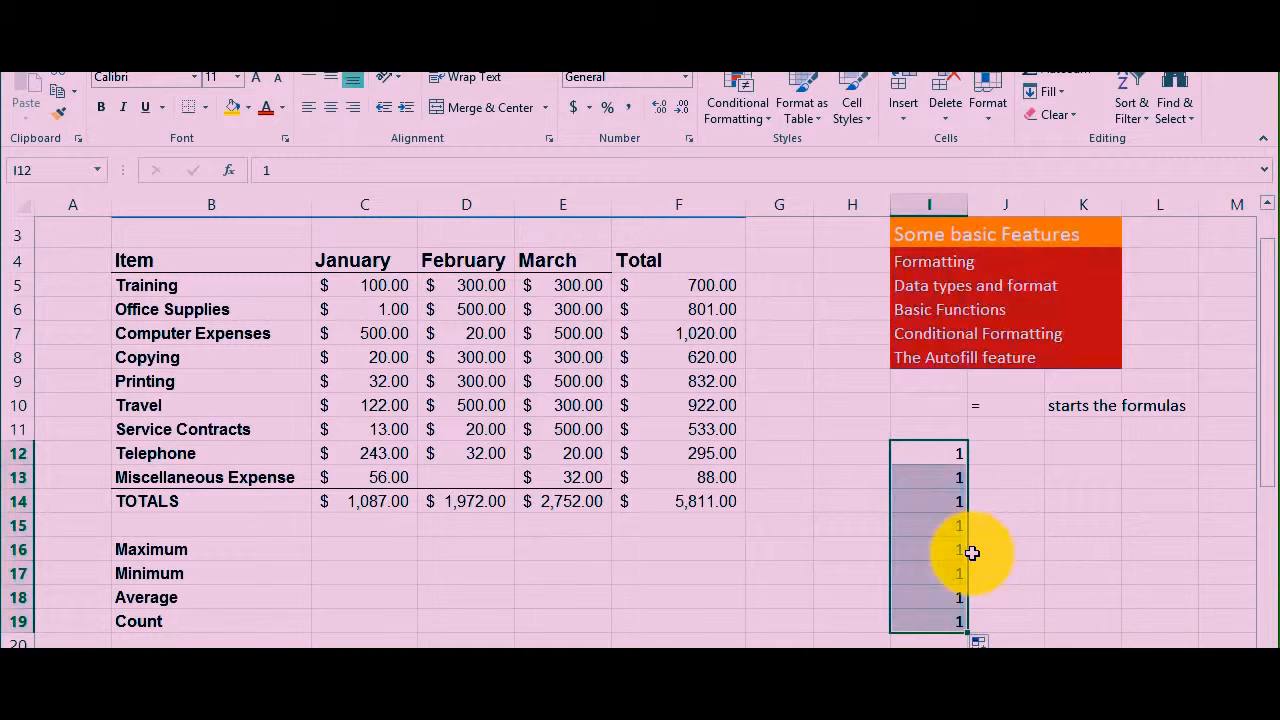
click(982, 641)
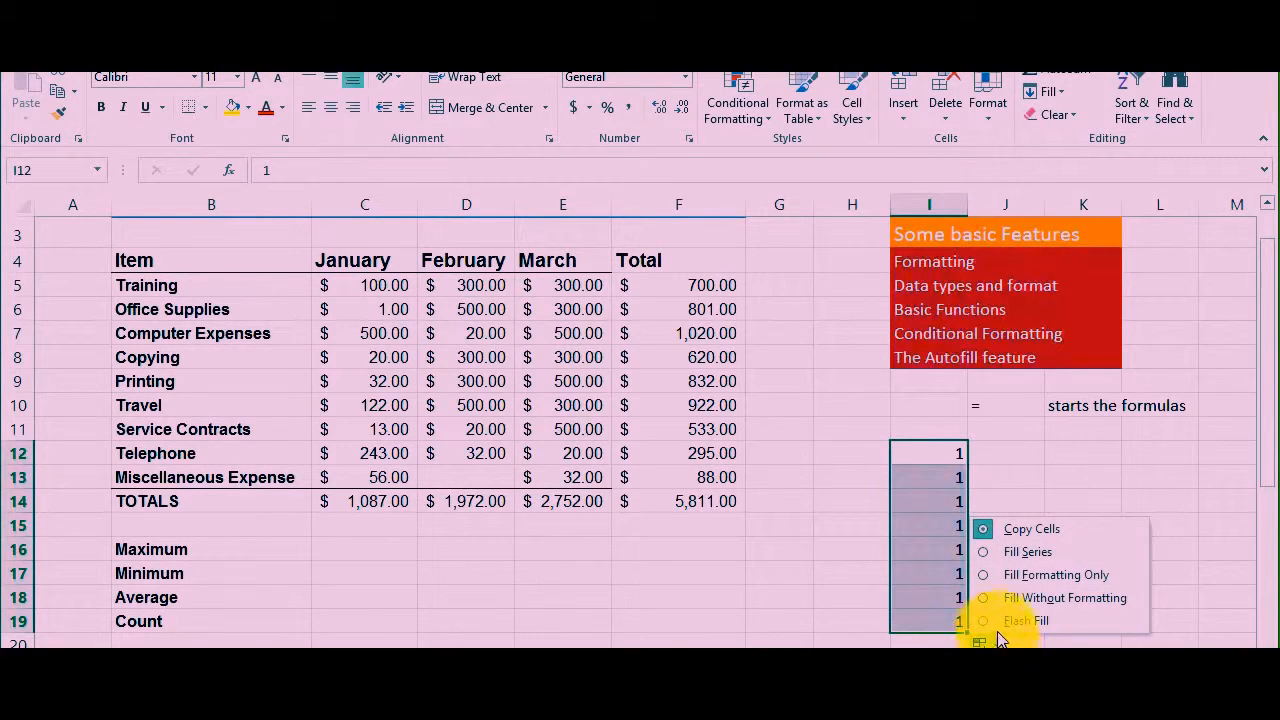
click(1005, 562)
Enter 1 in J12 and autofill it as an increasing number series down to J18.
click(1014, 452)
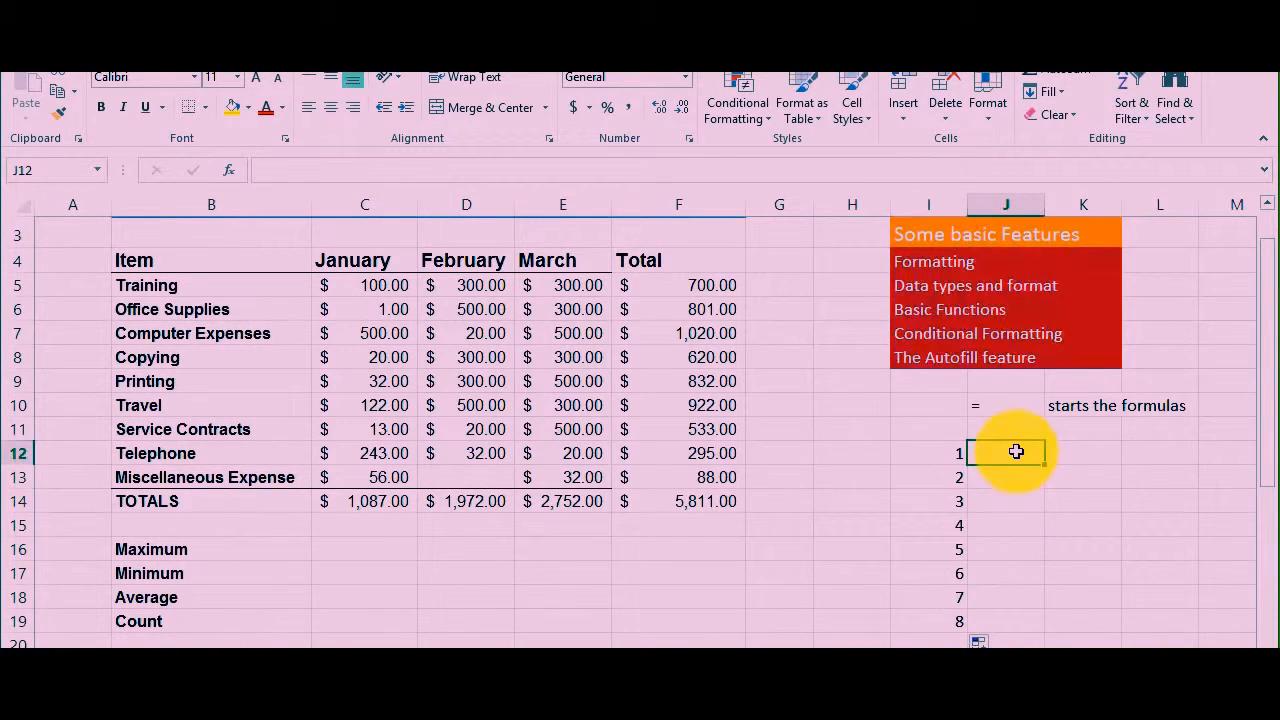
text(1)
key(Return)
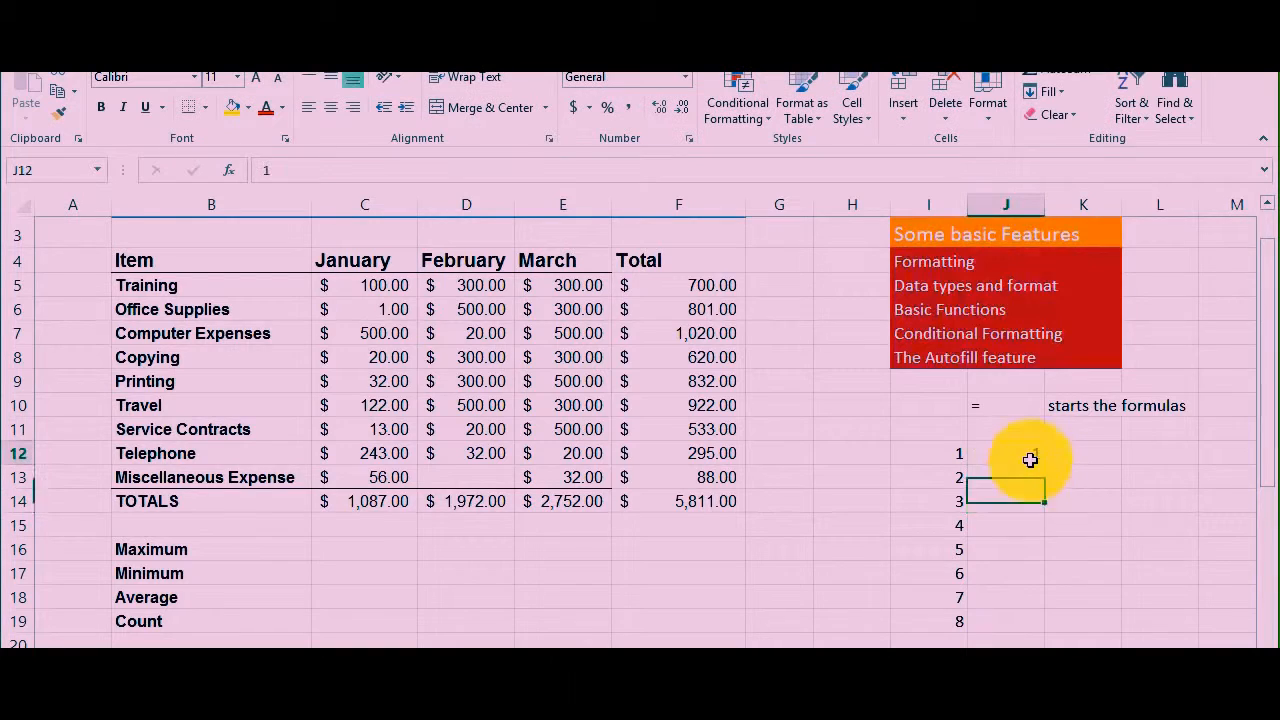
click(1030, 459)
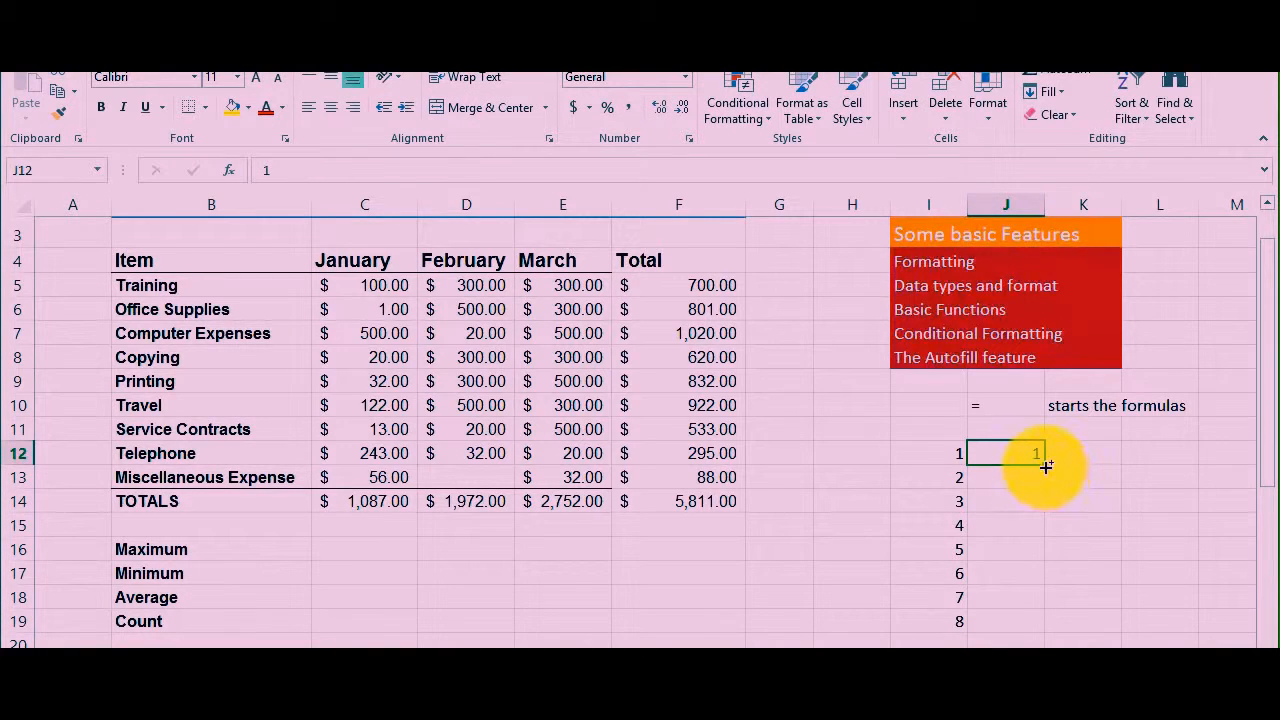
drag(1046, 463, 1034, 608)
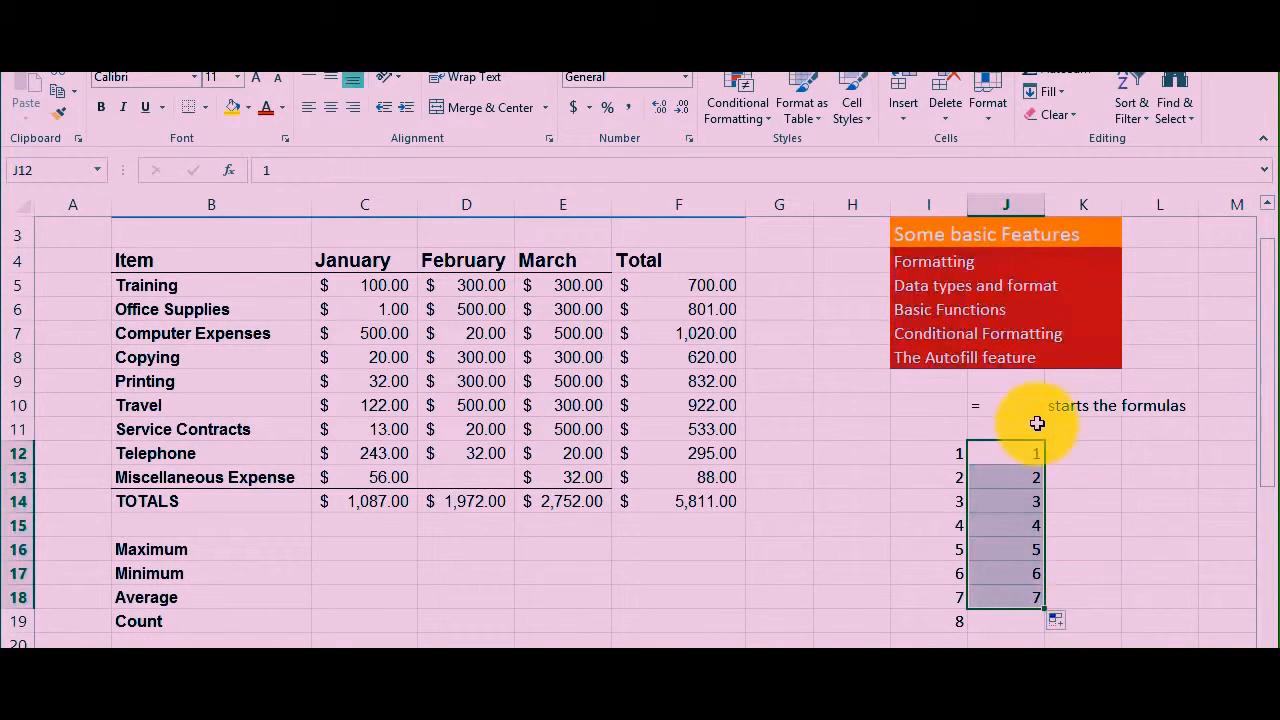
click(1092, 452)
click(955, 446)
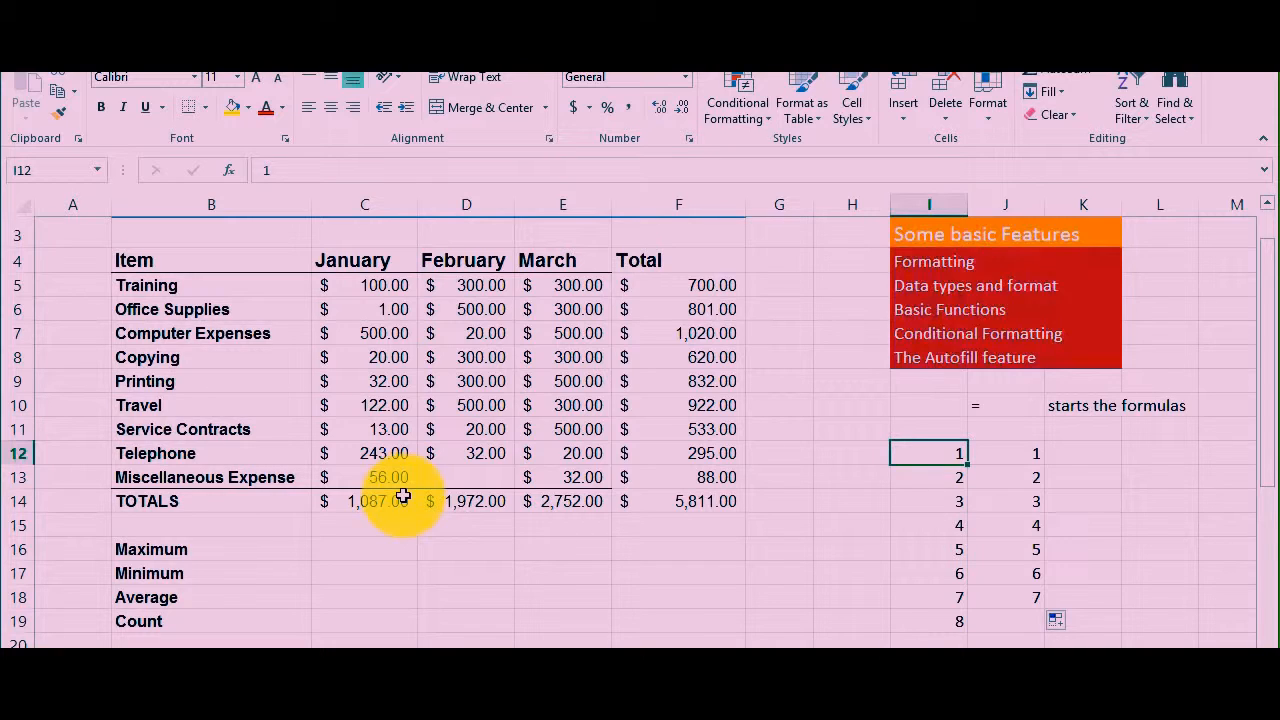
Calculate the highest January expense in C16 with the MAX function over C5:C13.
click(350, 549)
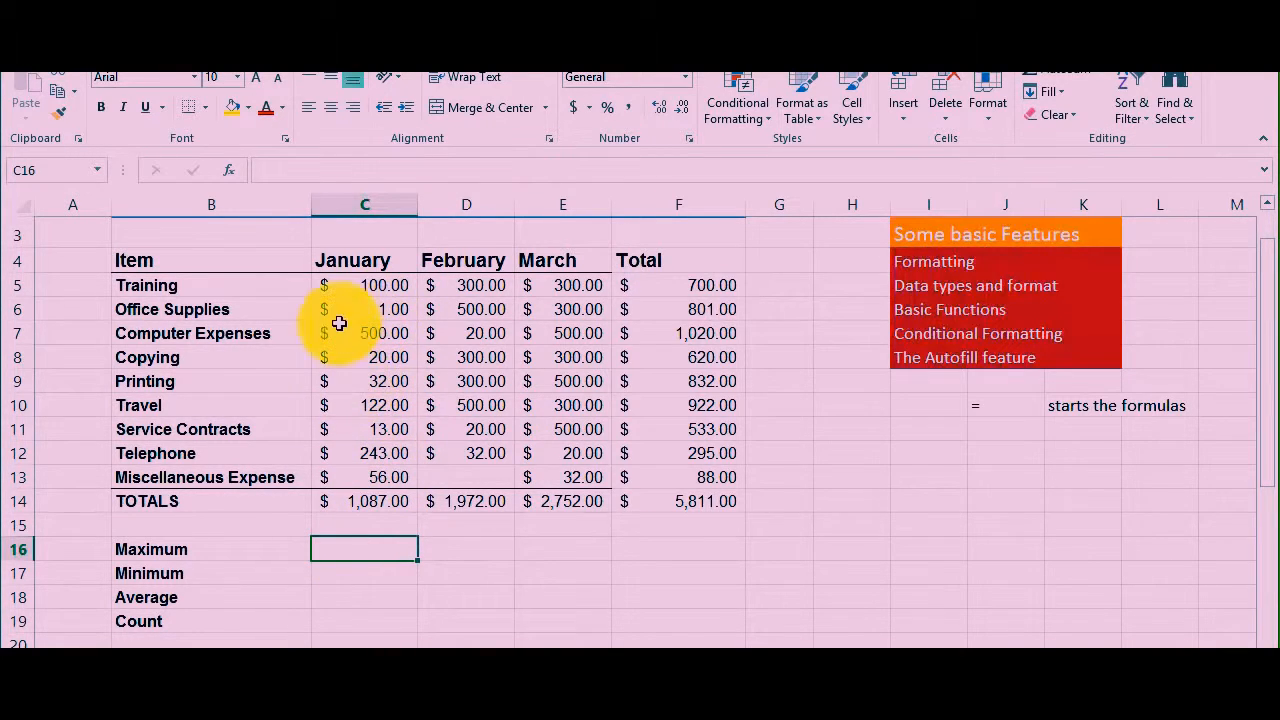
drag(372, 286, 391, 477)
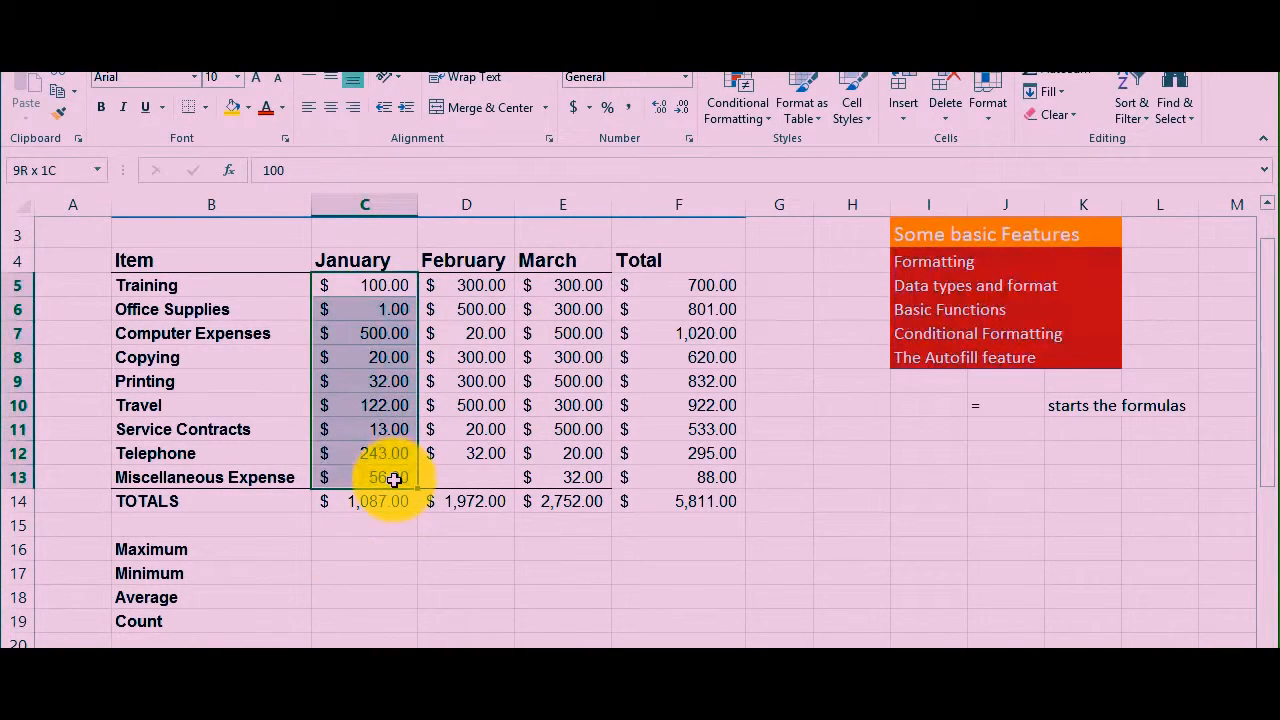
click(354, 554)
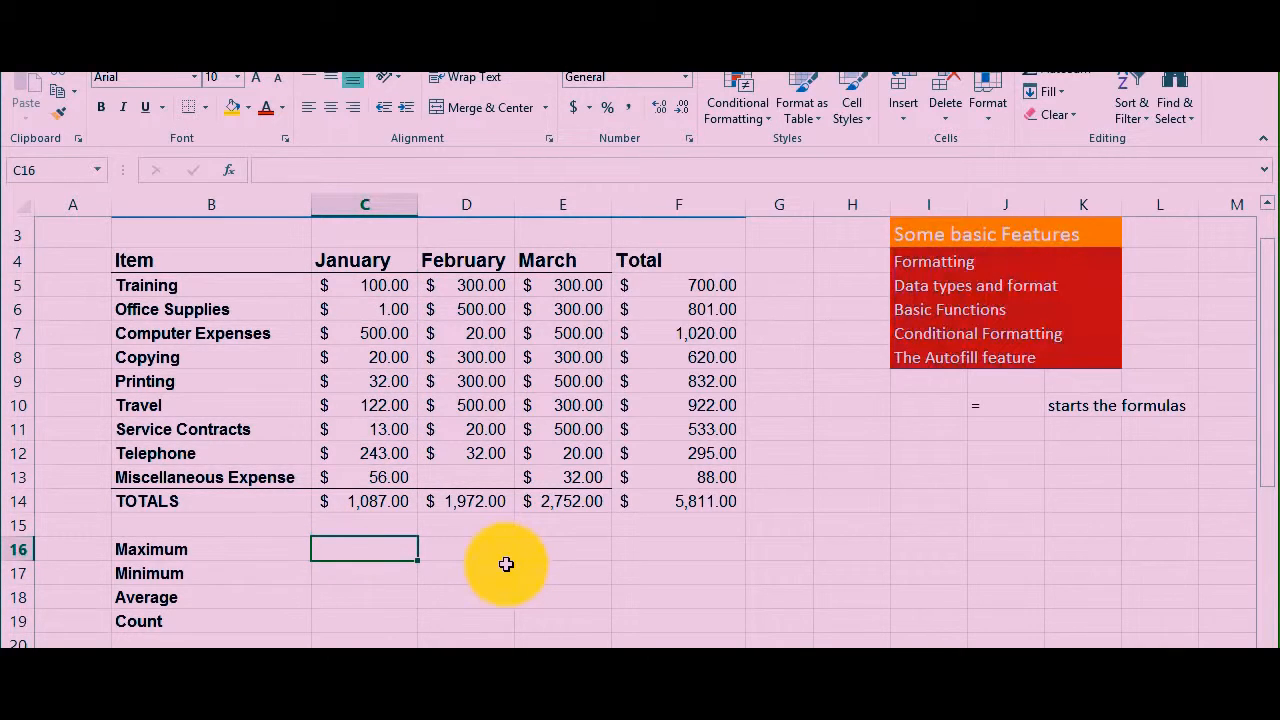
text(=)
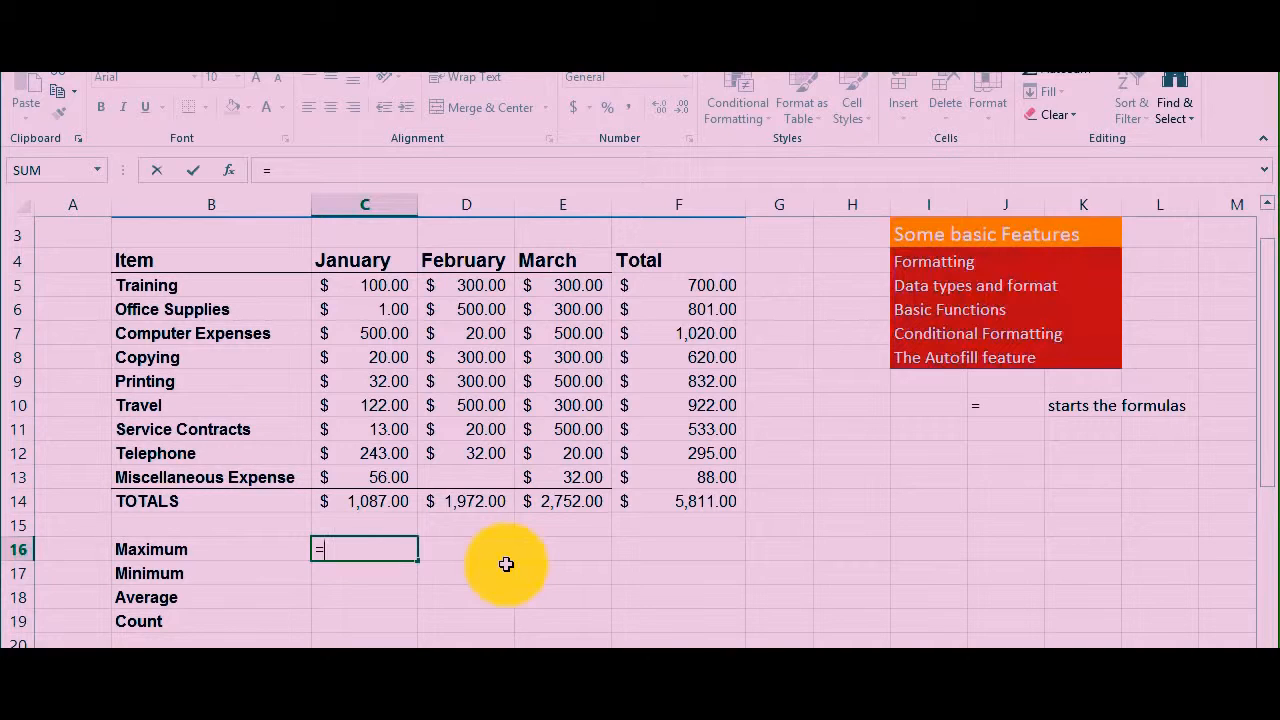
text(m)
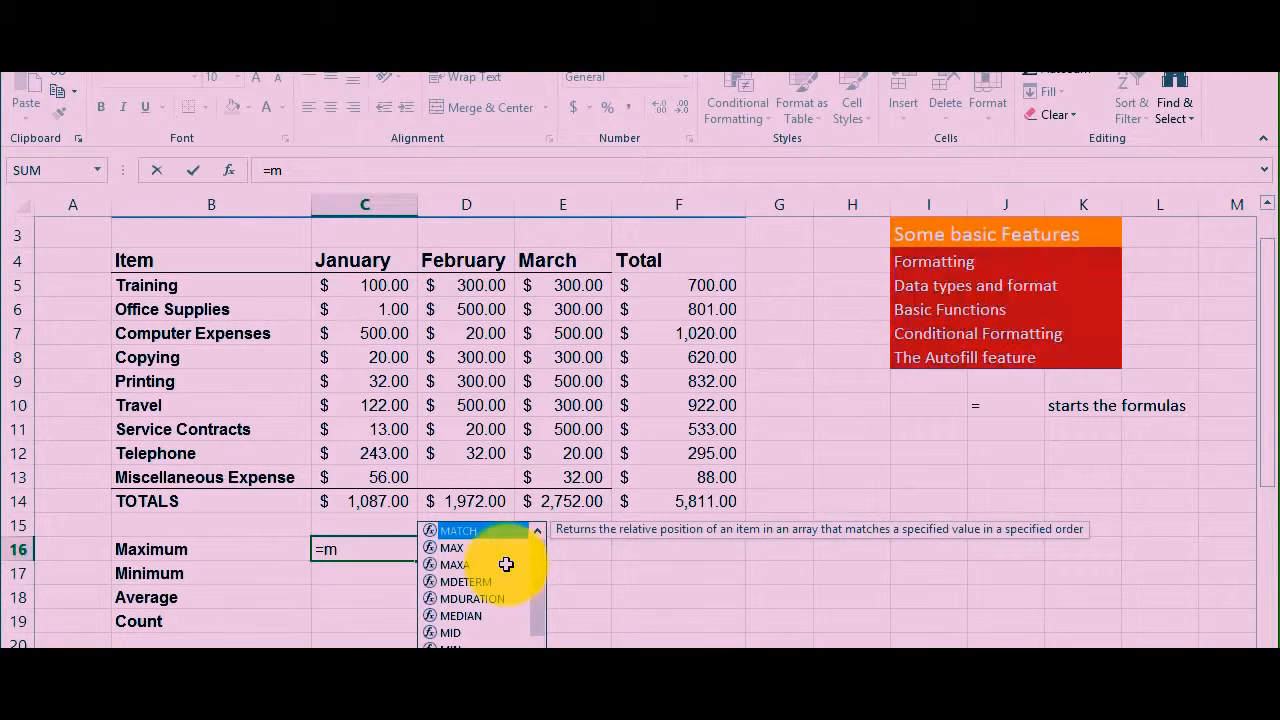
click(444, 547)
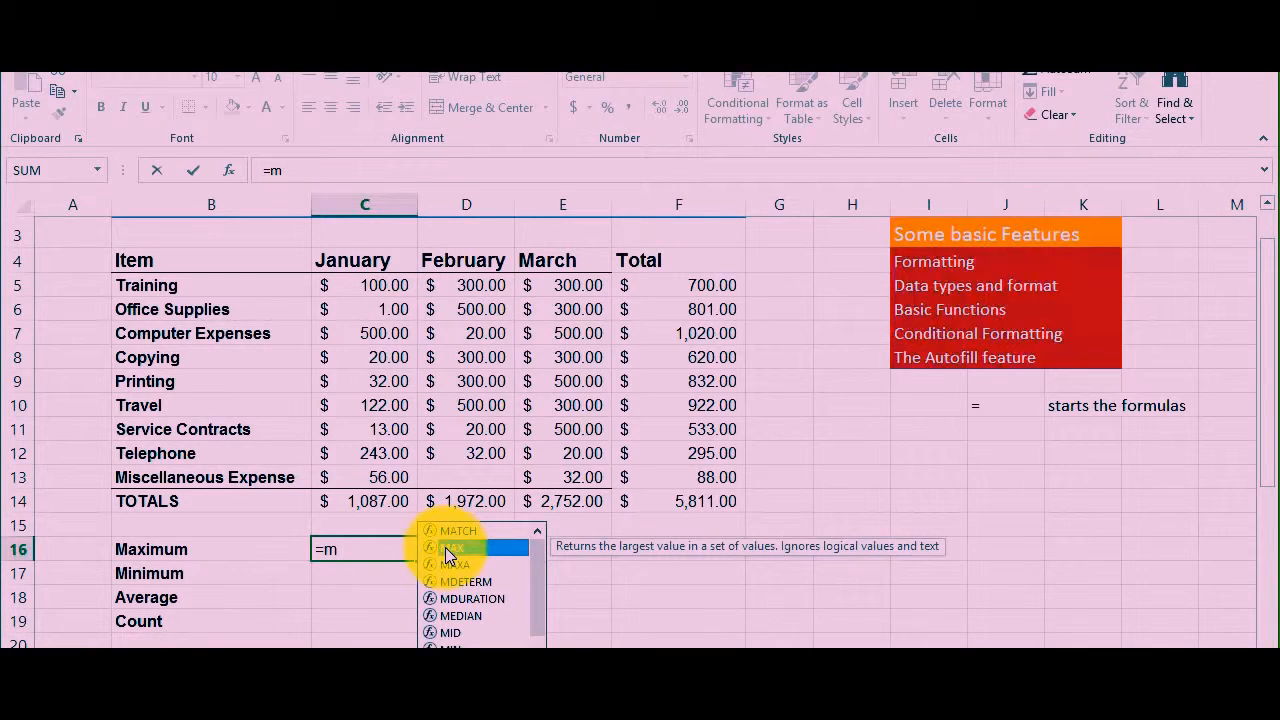
double_click(445, 547)
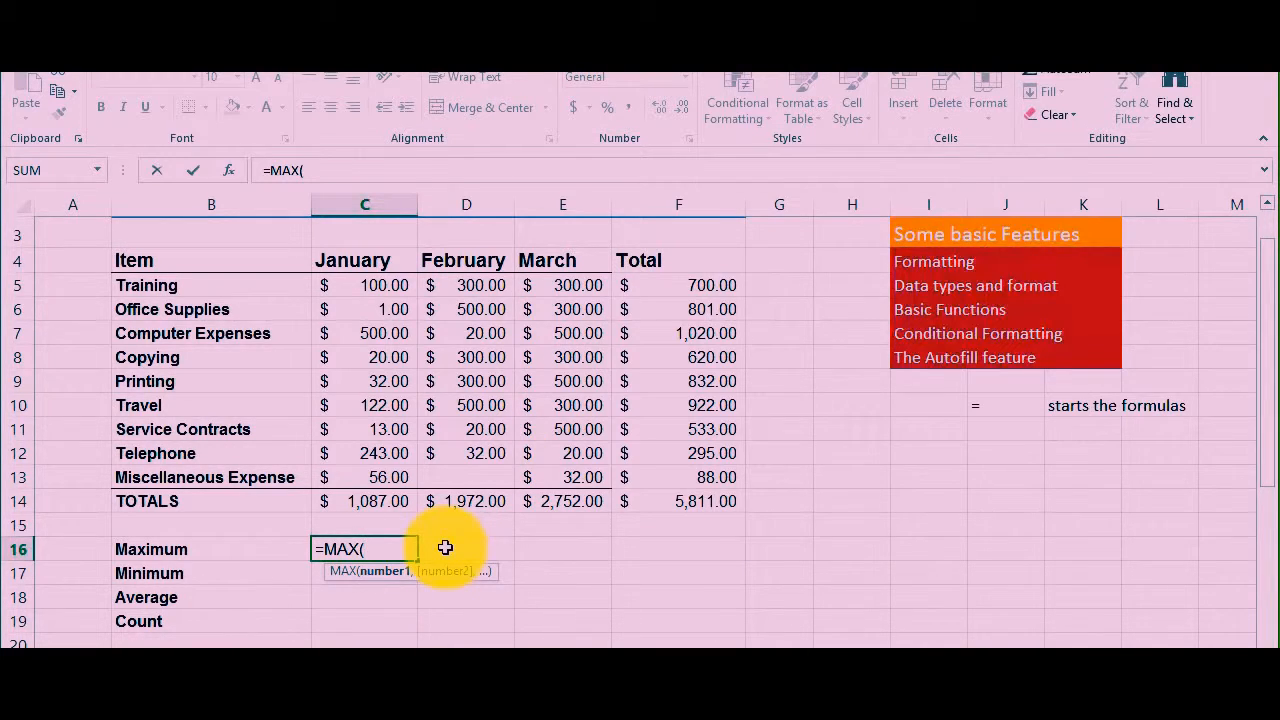
drag(346, 282, 354, 477)
key(Return)
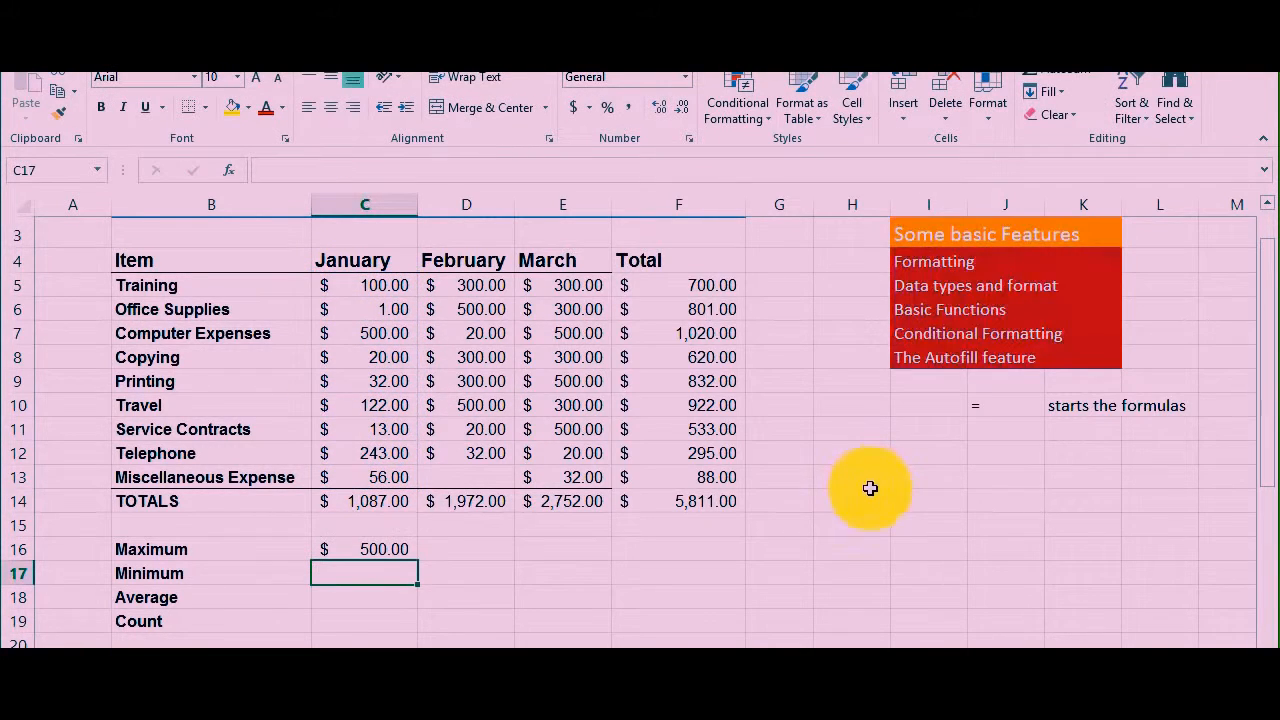
Set the January Office Supplies amount in C6 to 11111 to test the maximum formula.
click(371, 548)
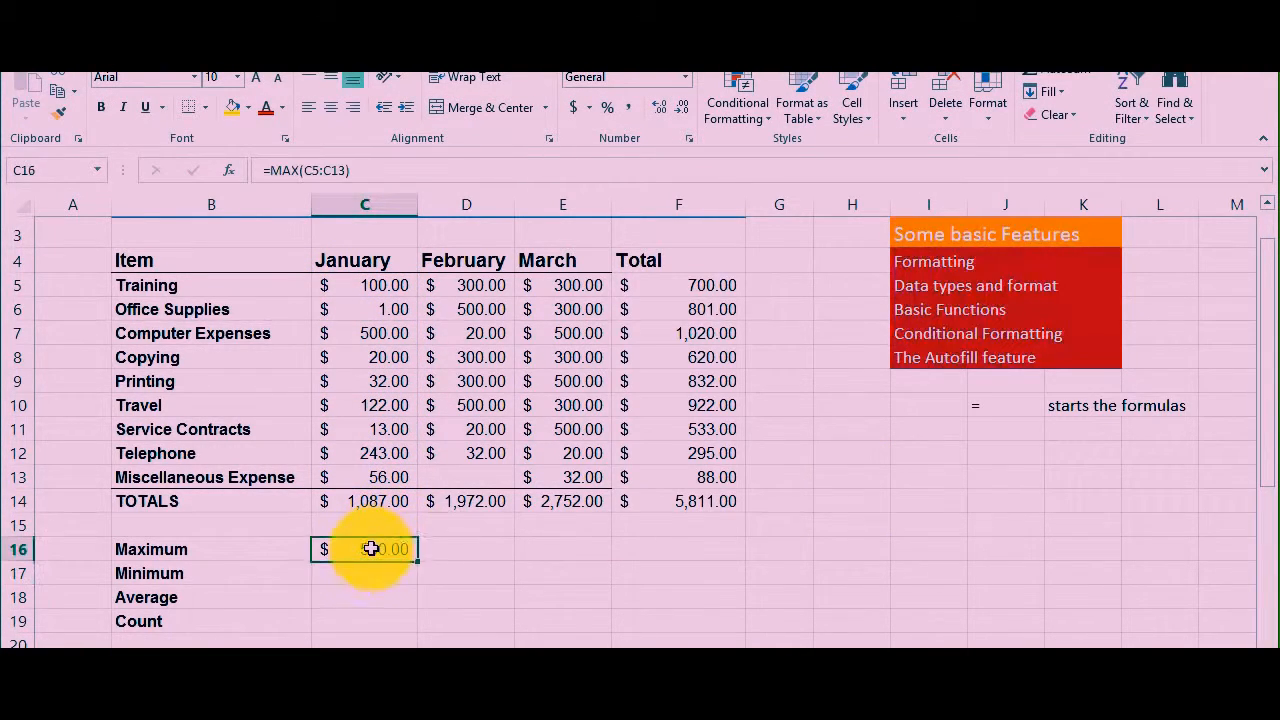
click(369, 334)
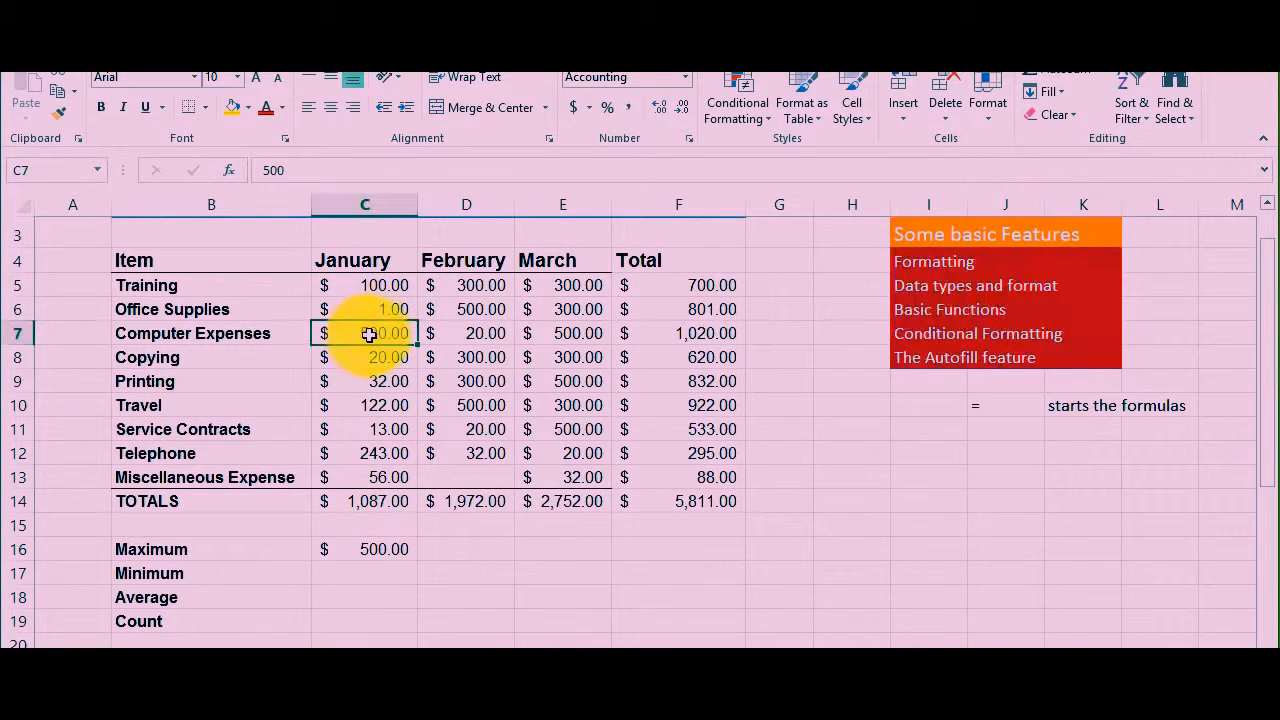
click(362, 309)
text(11111)
key(Return)
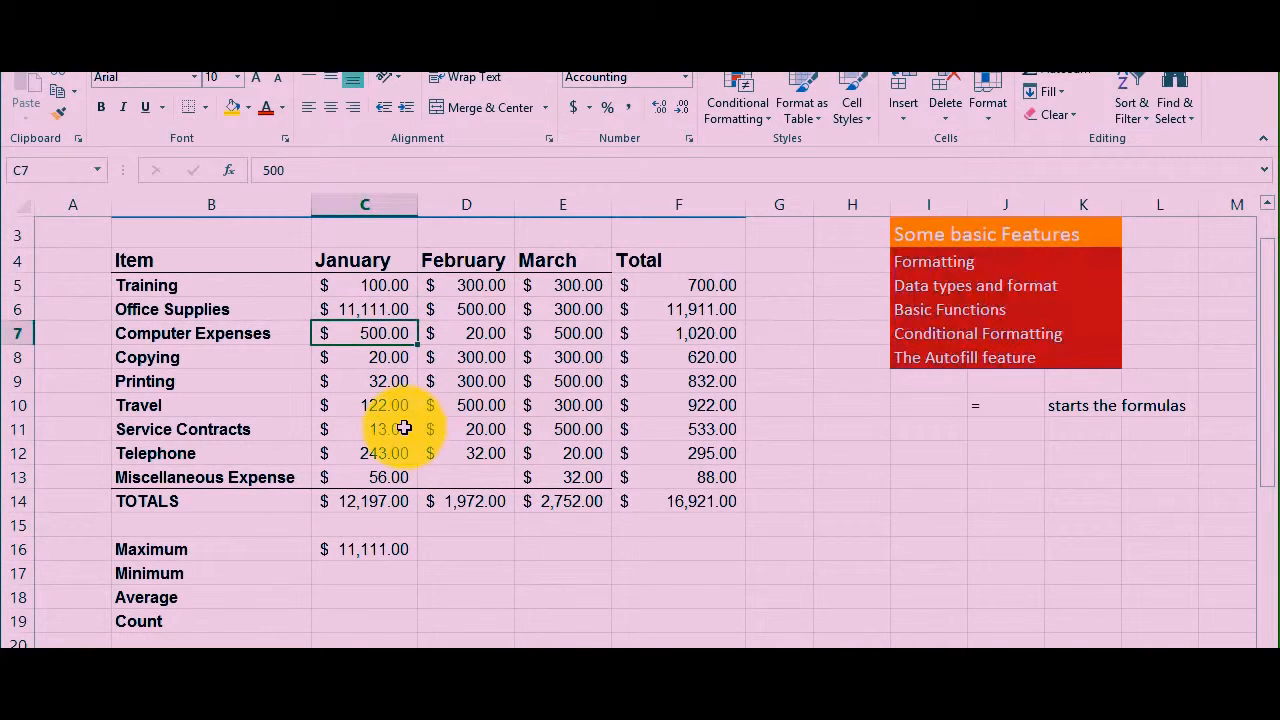
Autofill the MAX formula from C16 across to E16 and check the copied formulas for February and March.
click(383, 555)
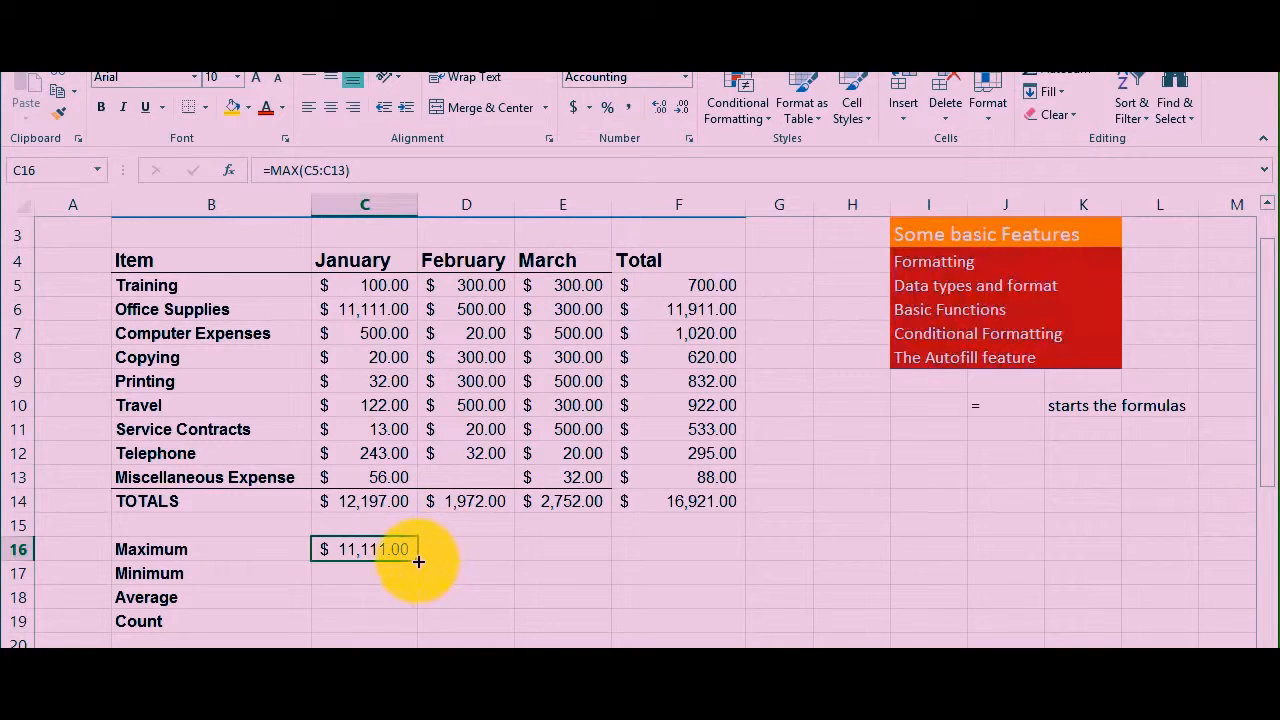
drag(420, 560, 593, 545)
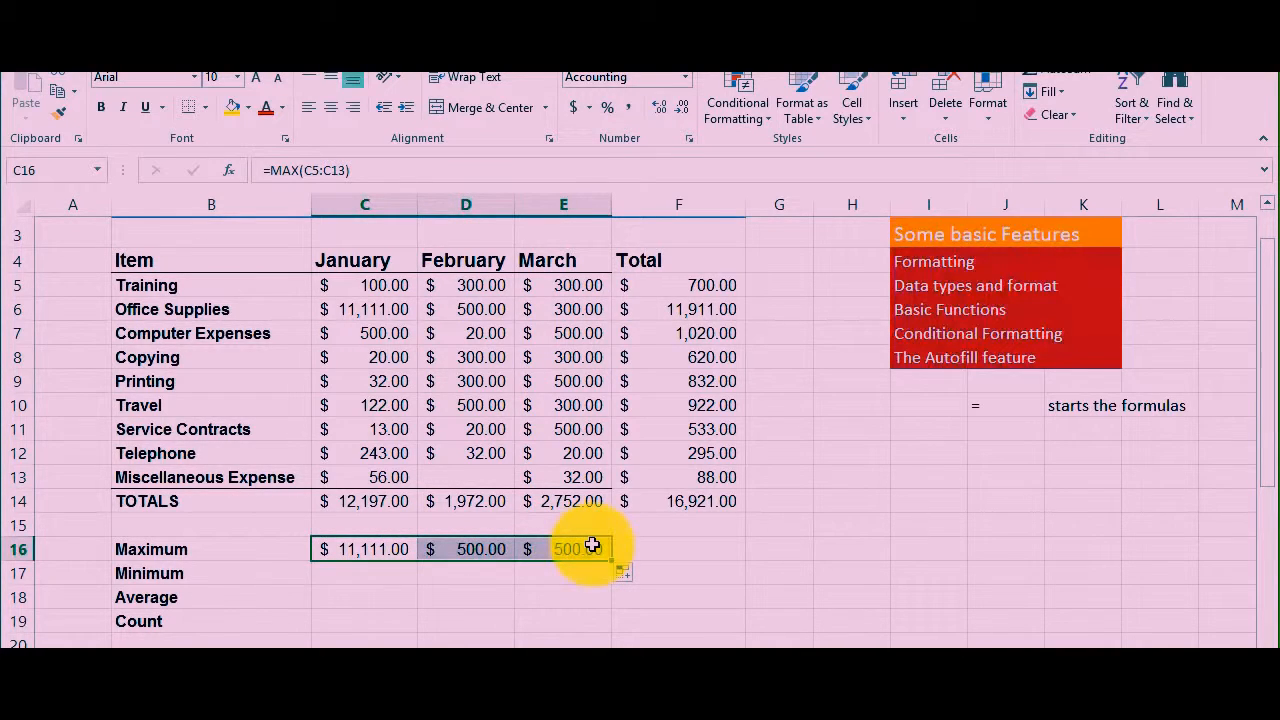
click(505, 550)
click(565, 550)
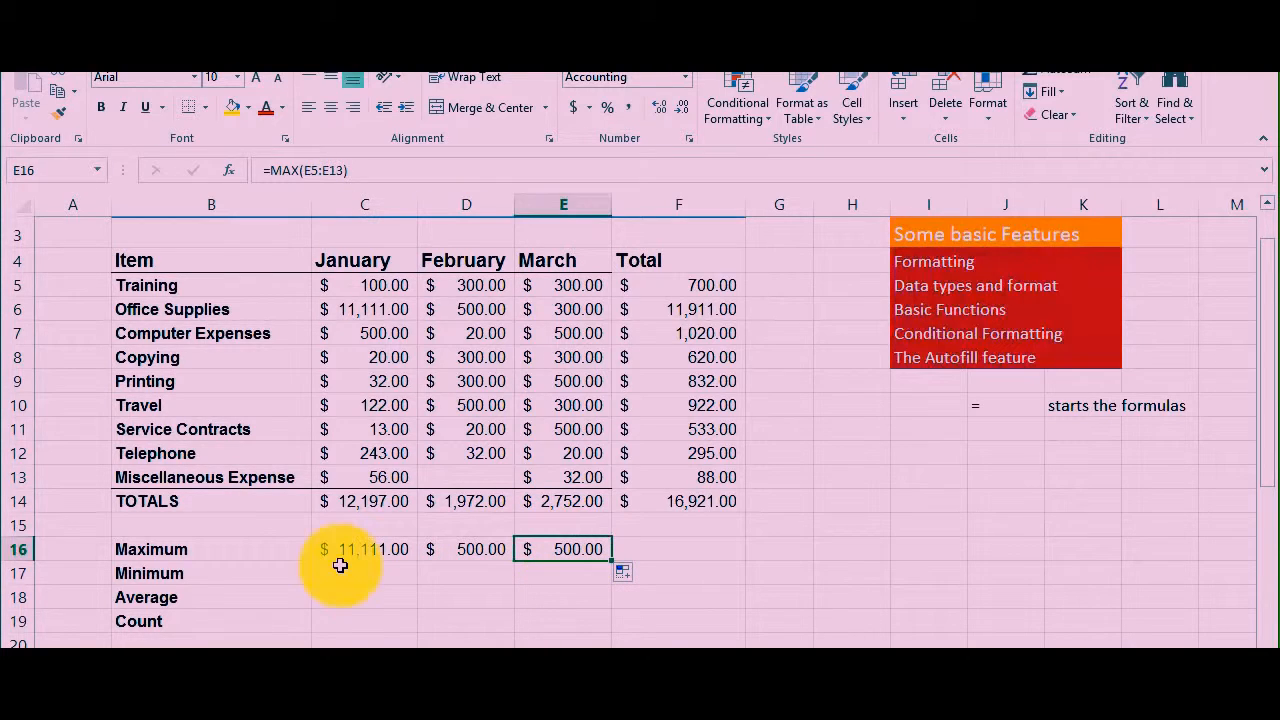
Calculate the January minimum in C17 with MIN over C5:C13 and autofill the formula across to E17.
click(343, 571)
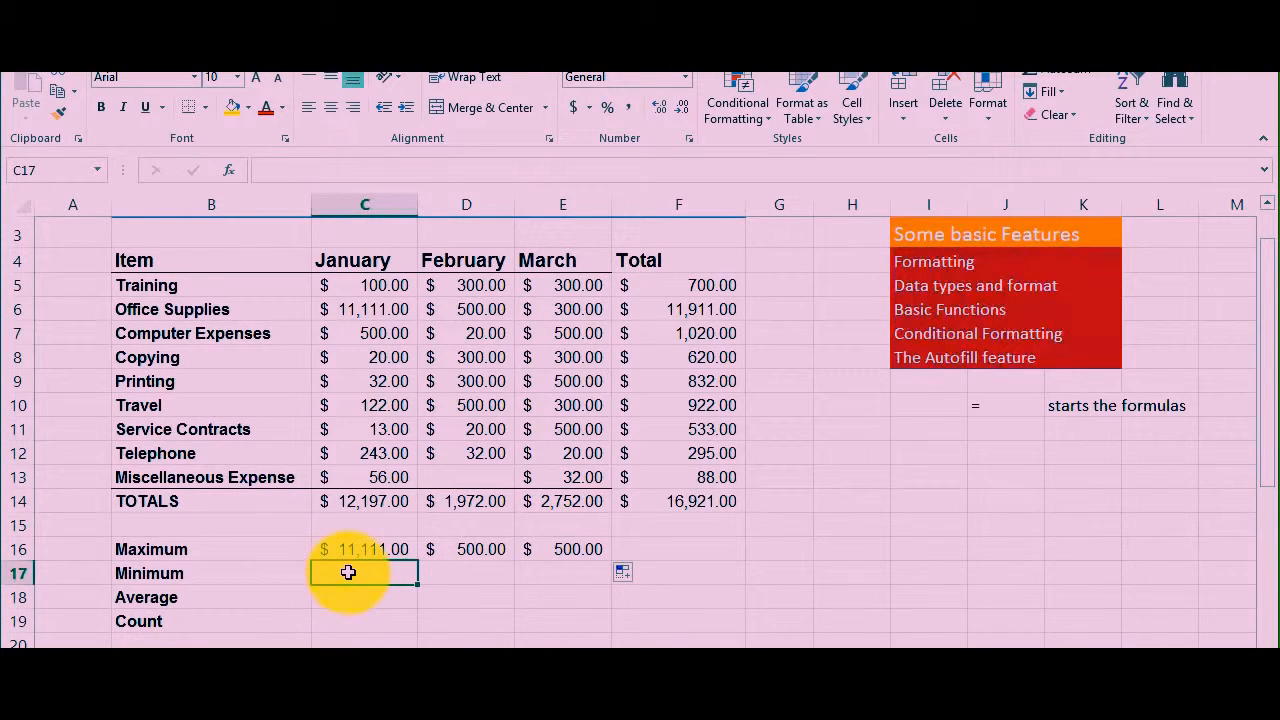
text(=min)
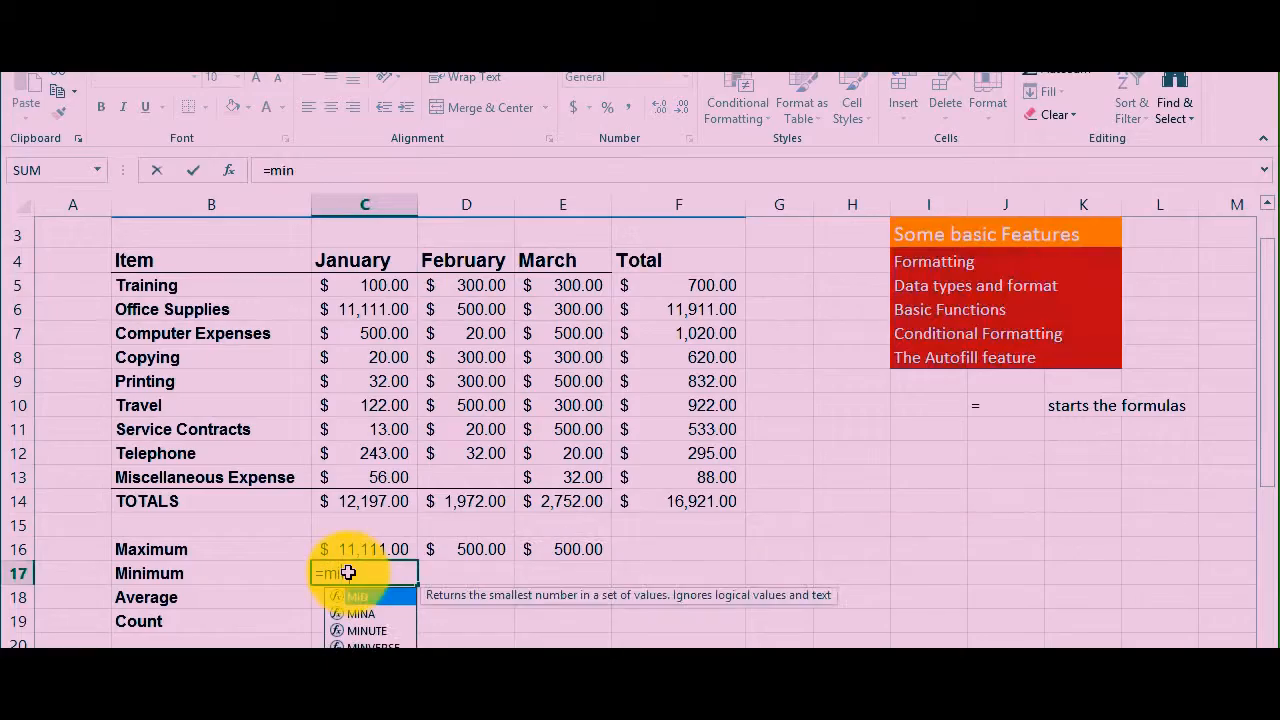
key(Tab)
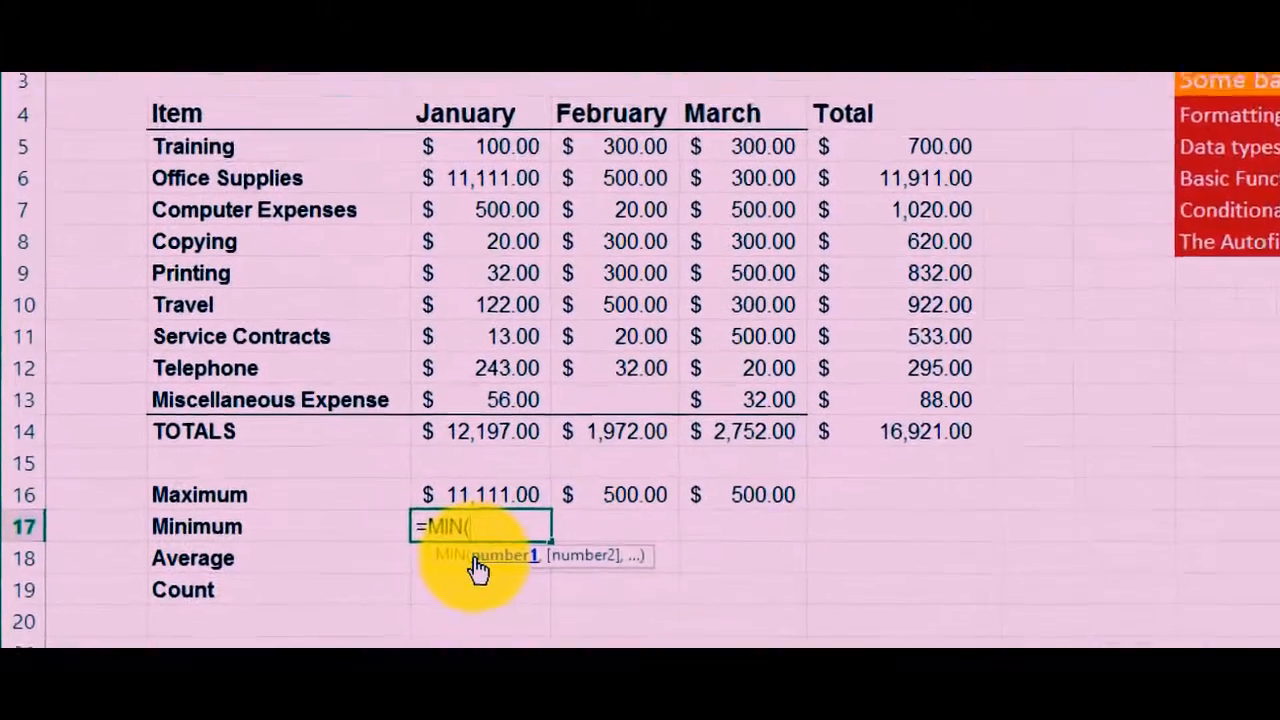
drag(480, 146, 485, 399)
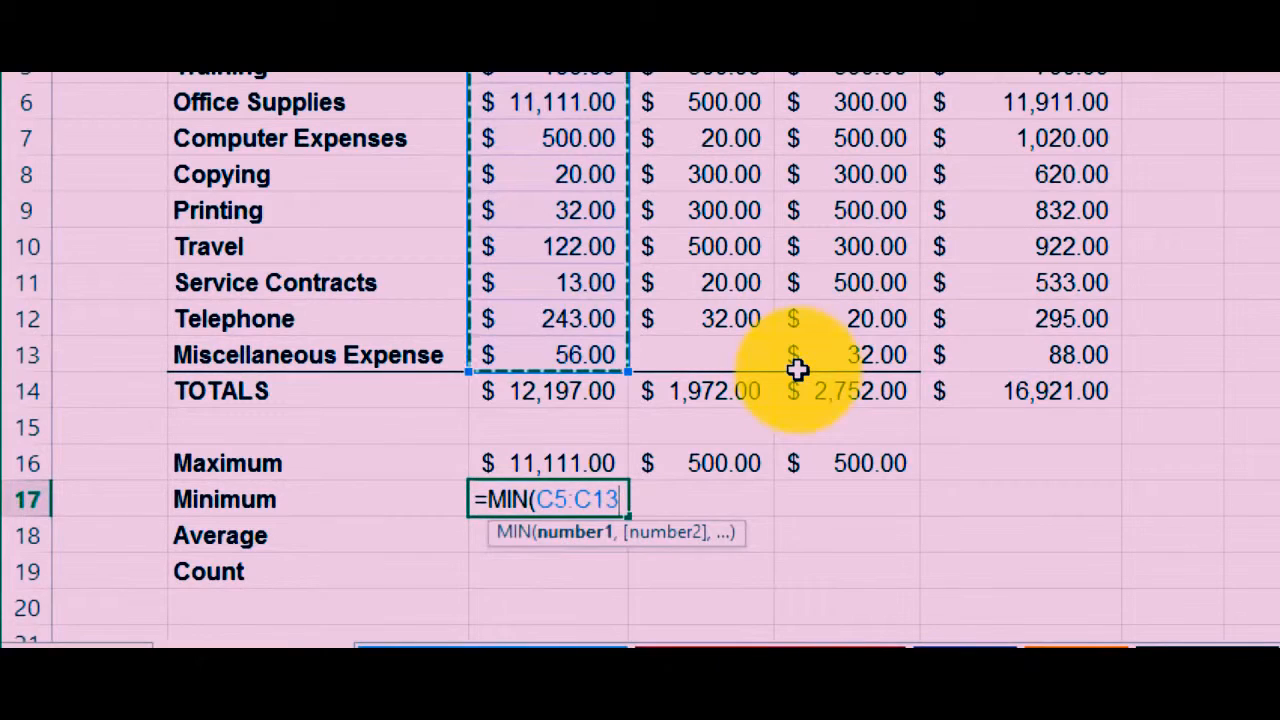
key(Return)
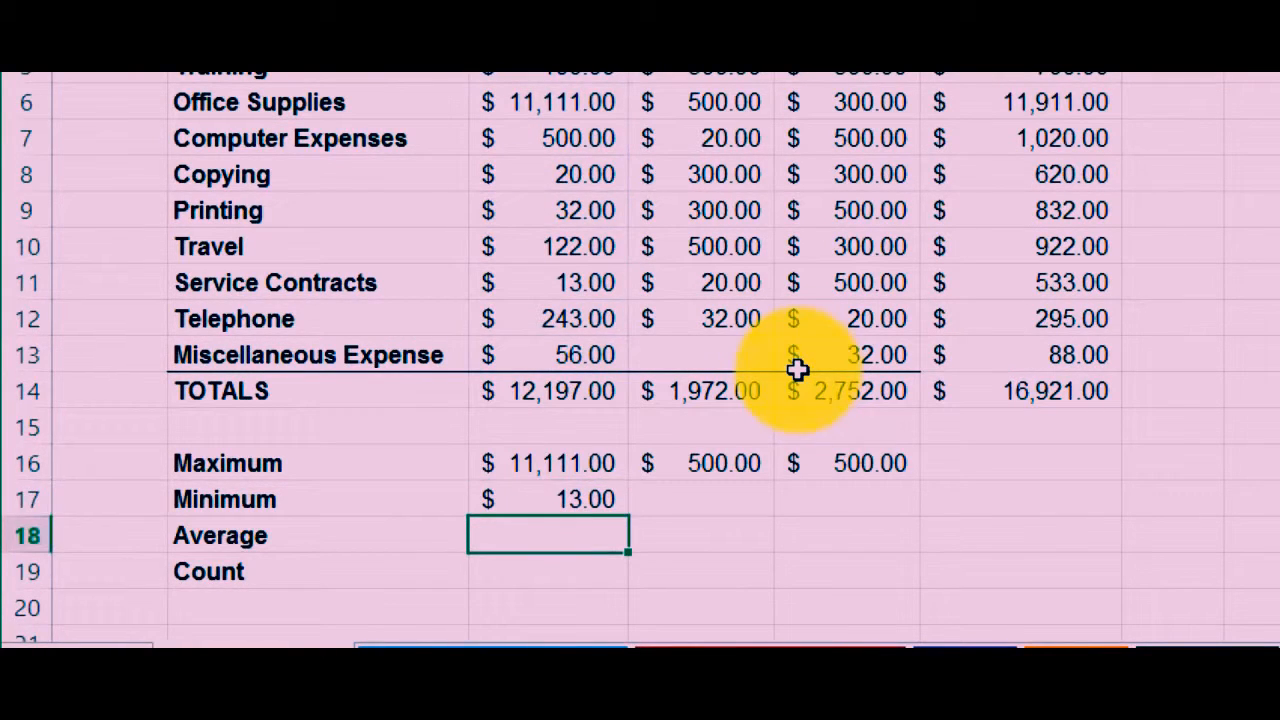
click(548, 499)
drag(628, 516, 880, 505)
Calculate the January average in C18 with AVERAGE over C5:C13 and autofill the formula across to E18.
click(547, 537)
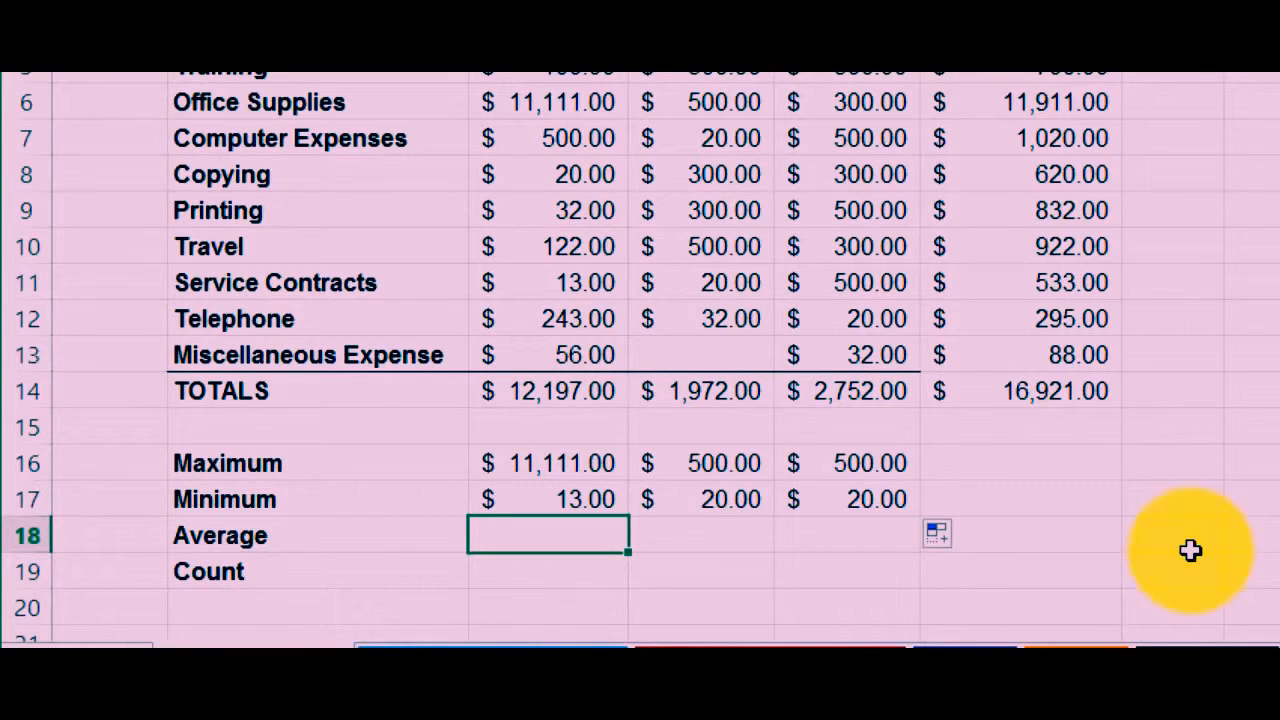
text(=a)
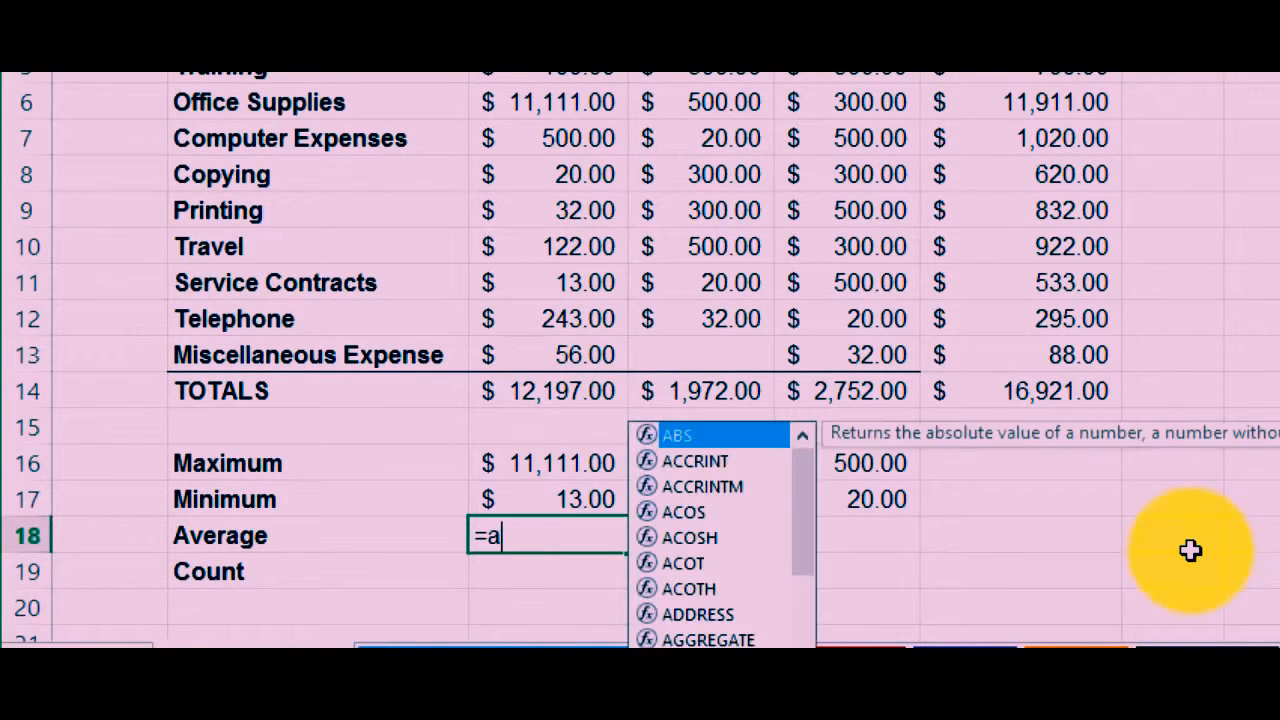
text(vera)
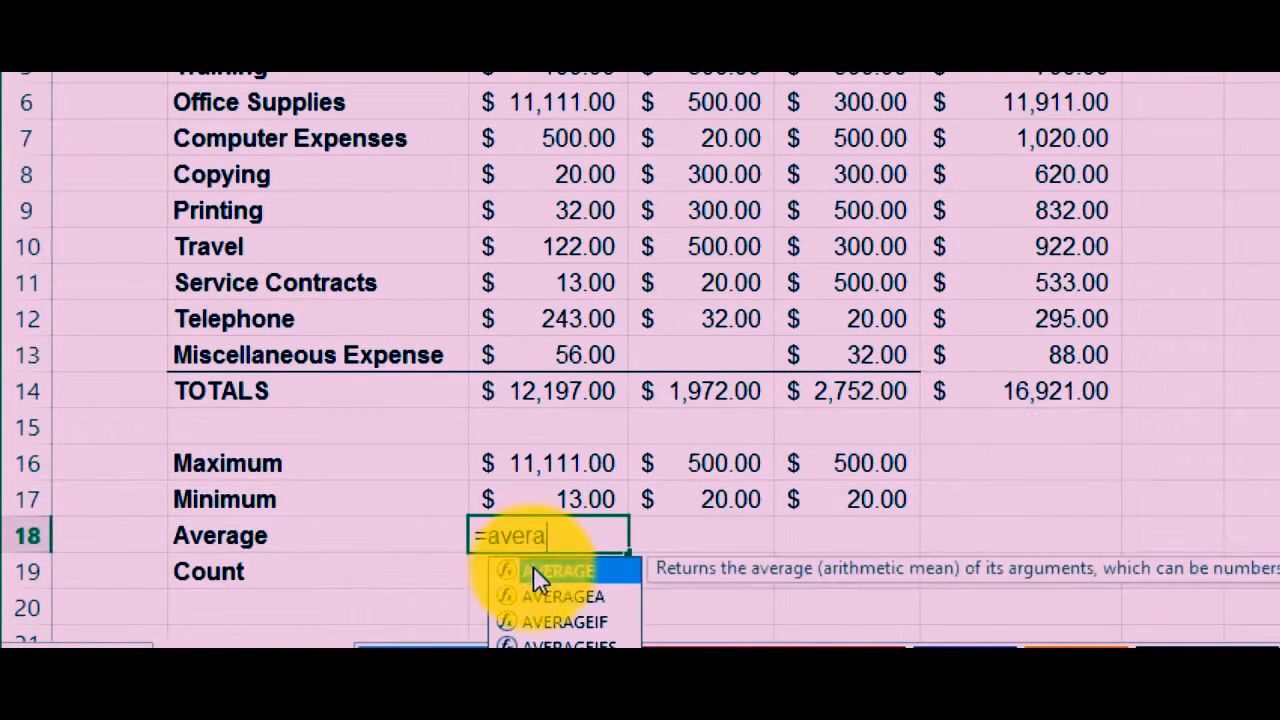
double_click(548, 571)
drag(550, 66, 560, 352)
key(Return)
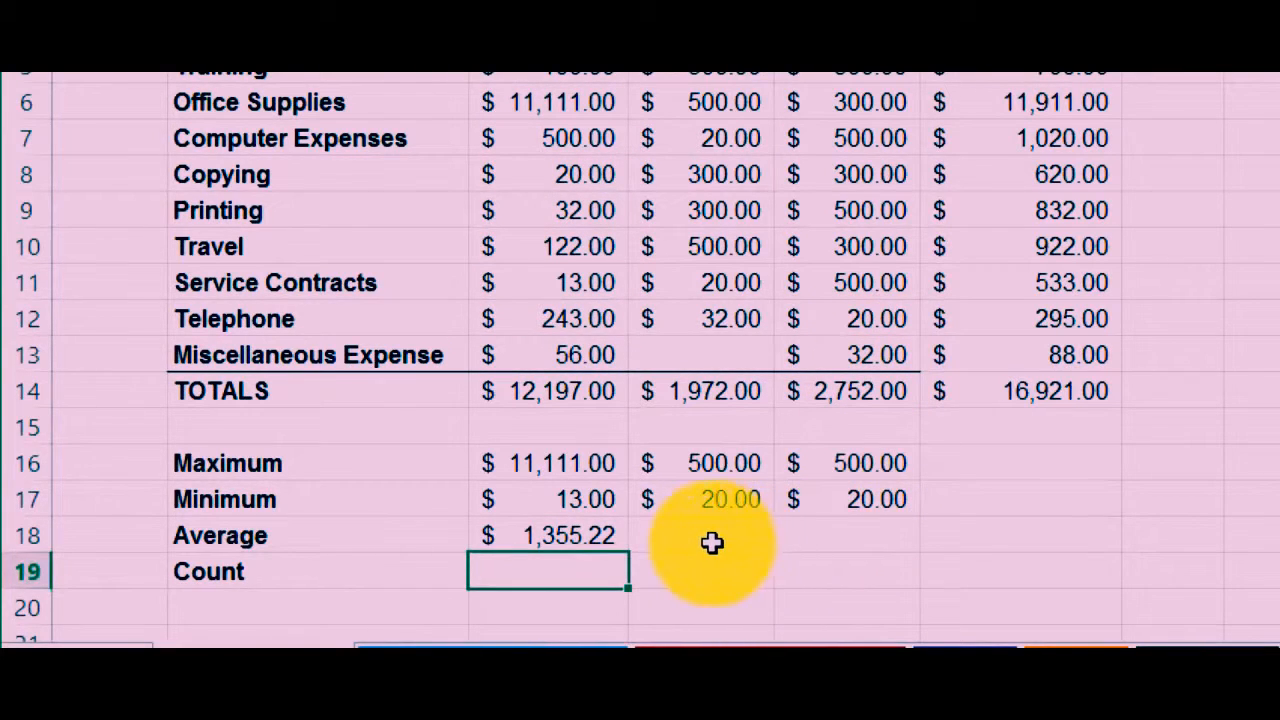
click(588, 540)
drag(628, 552, 890, 542)
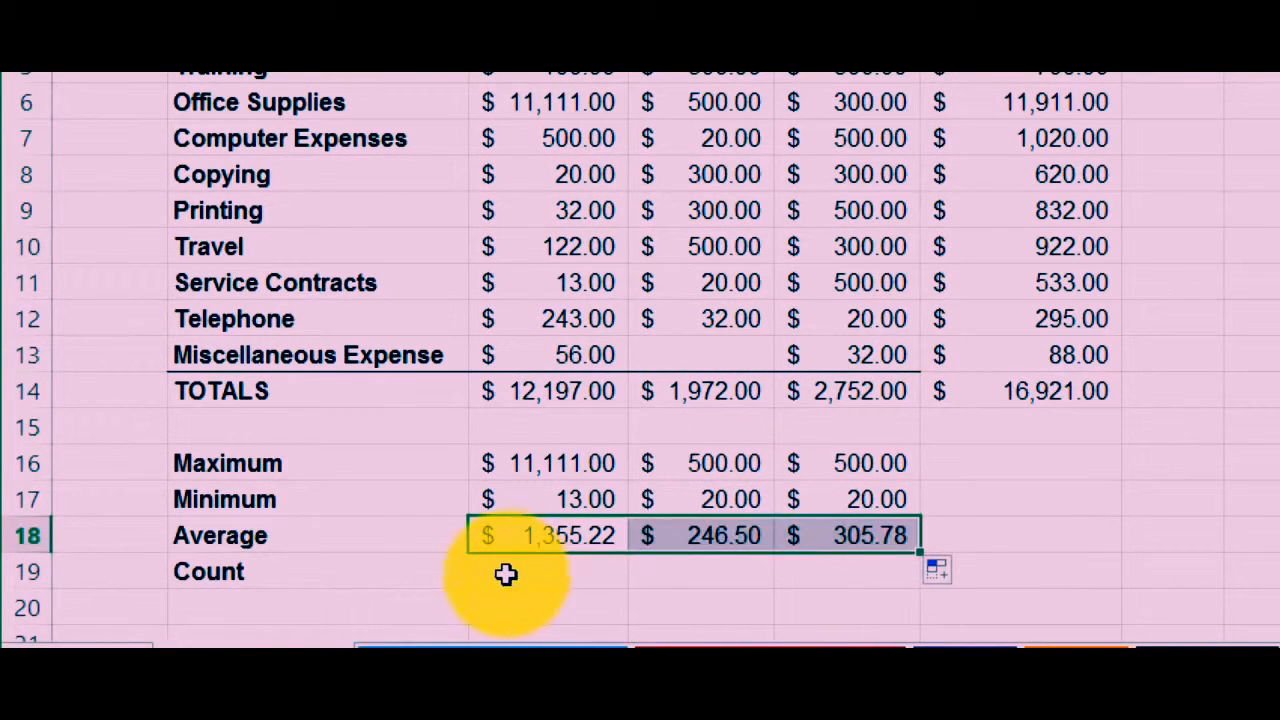
click(505, 573)
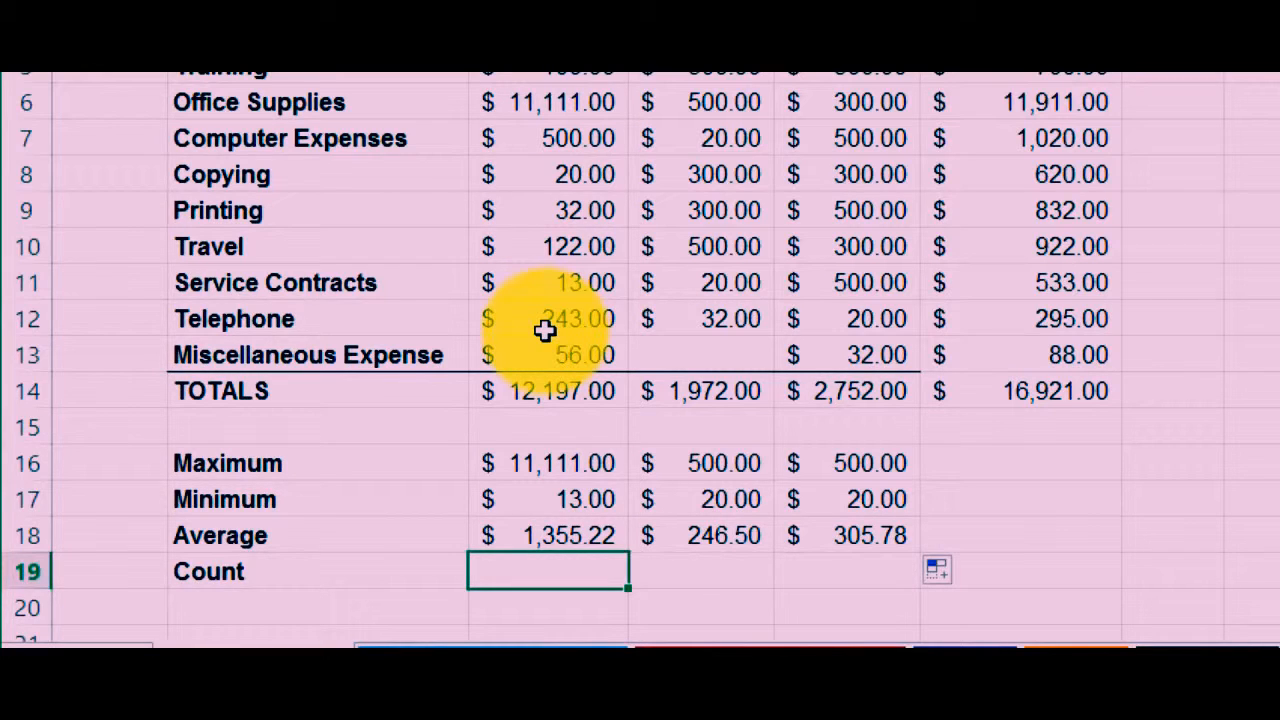
text(=coun)
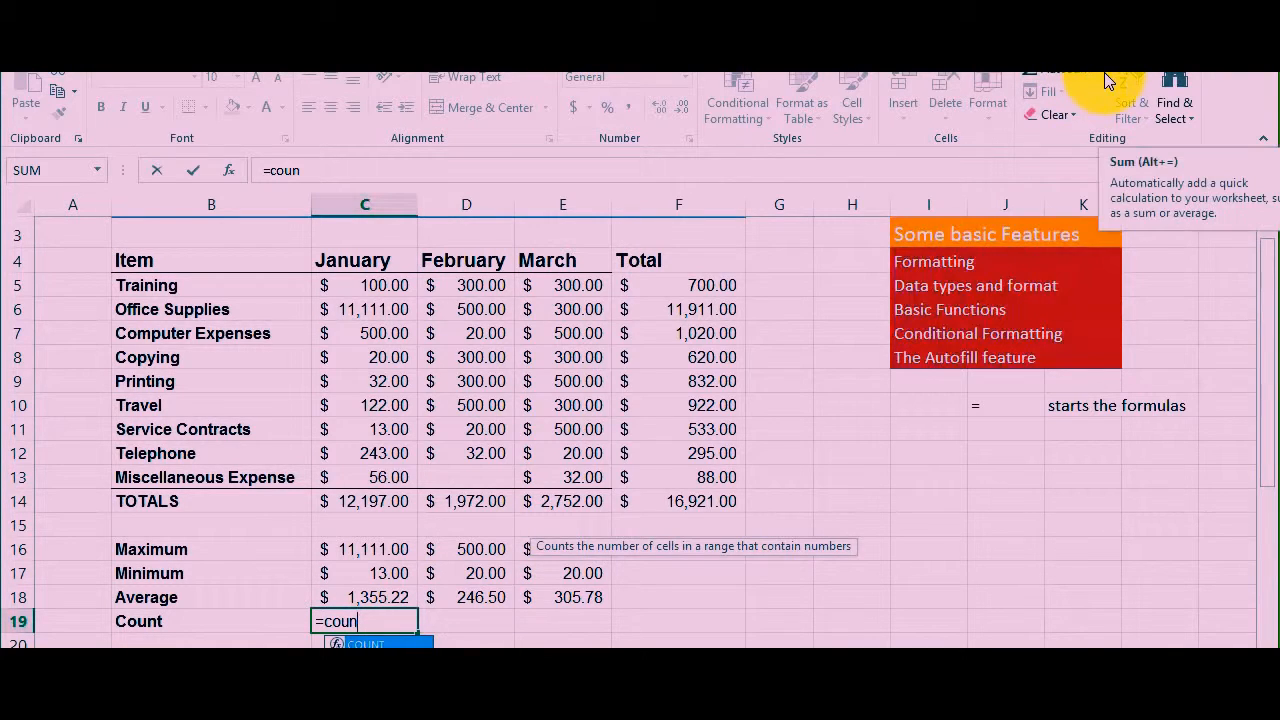
click(1108, 80)
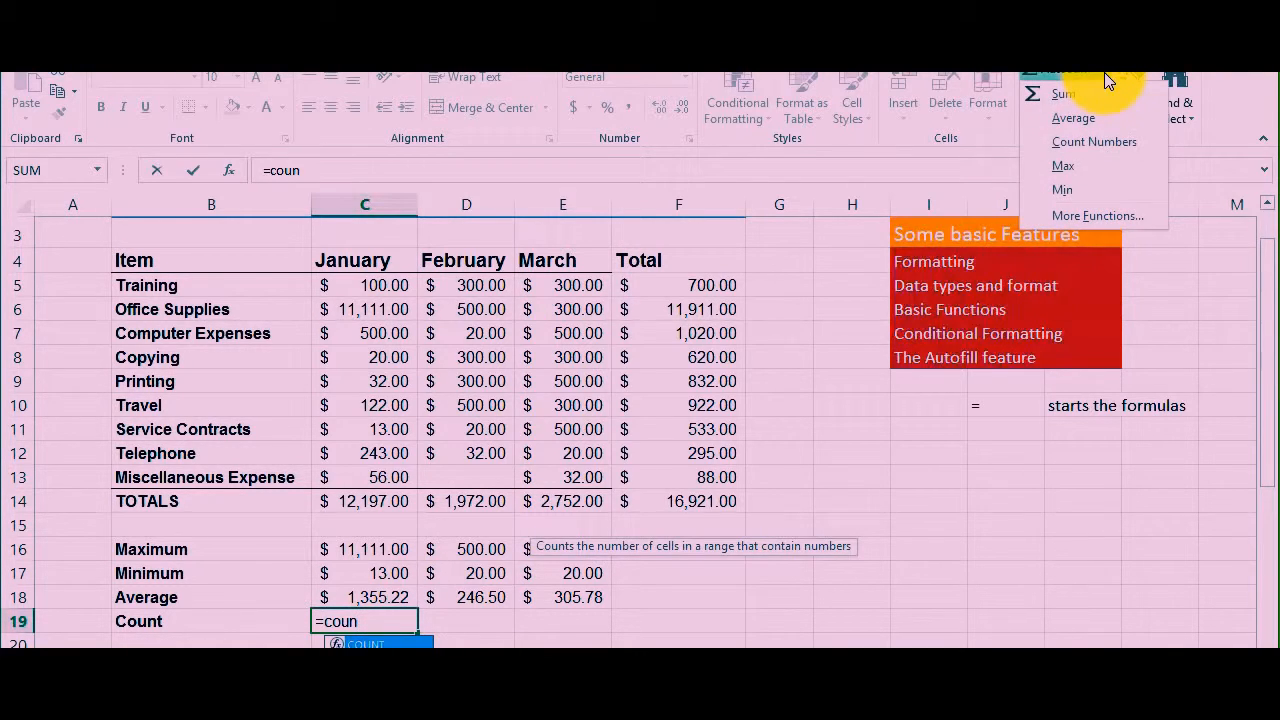
click(1066, 140)
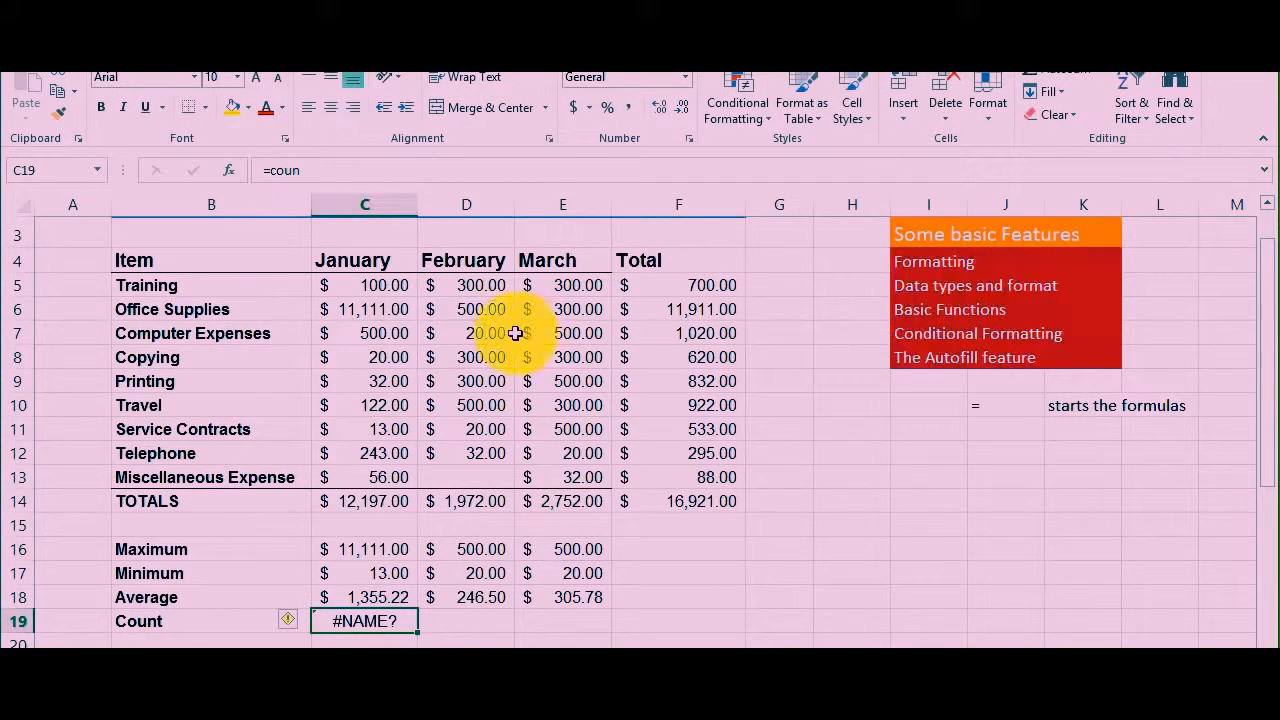
click(434, 628)
click(370, 622)
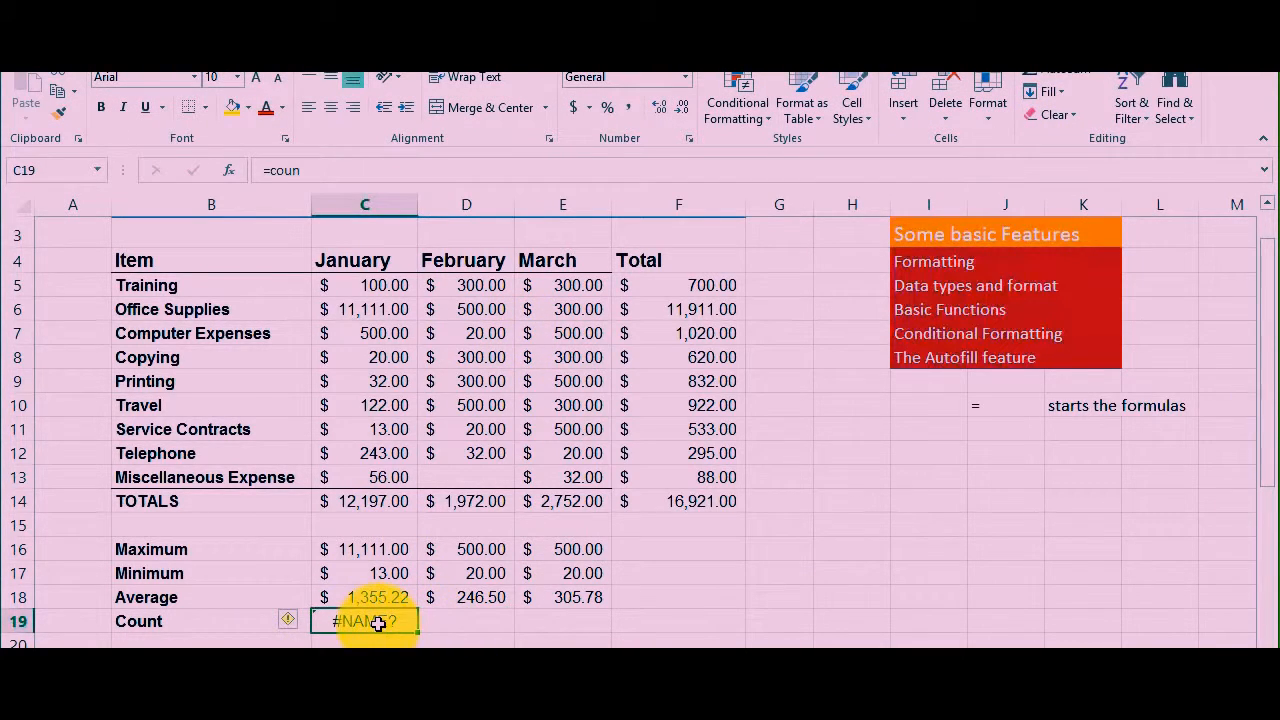
key(BackSpace)
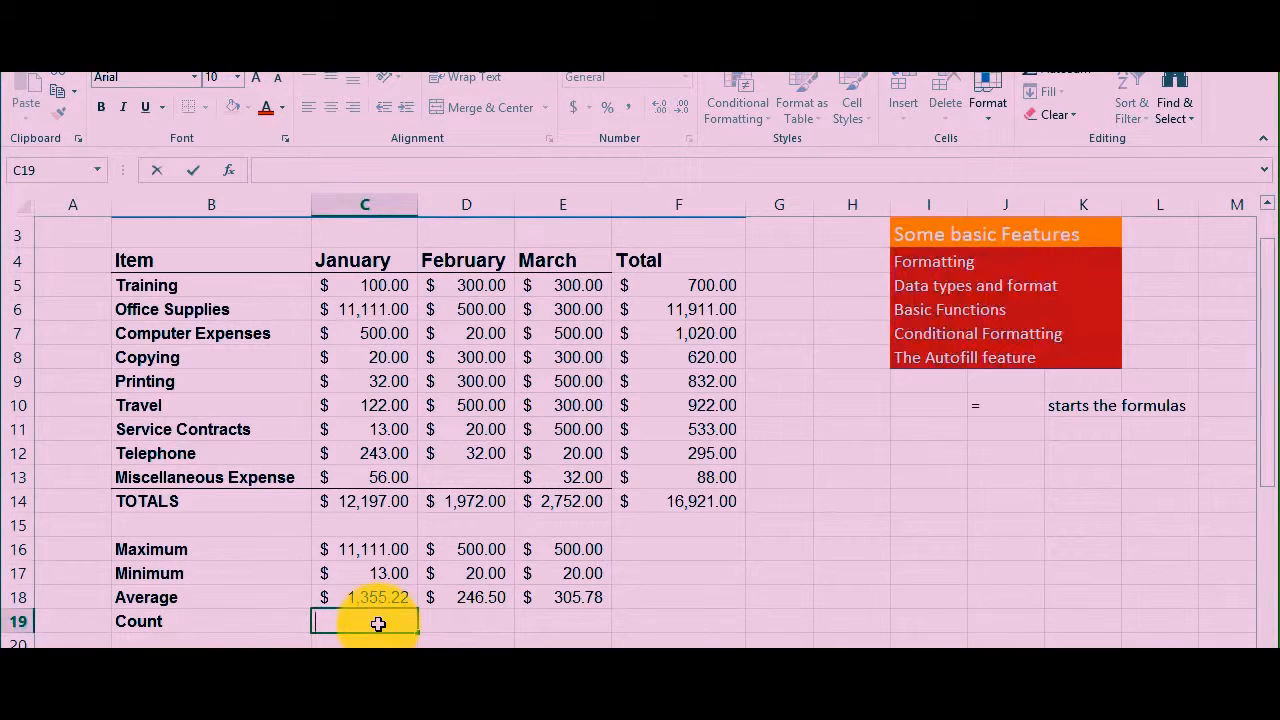
Calculate the January count in C19 with the COUNT function over the expense amounts in C5:C13.
click(425, 628)
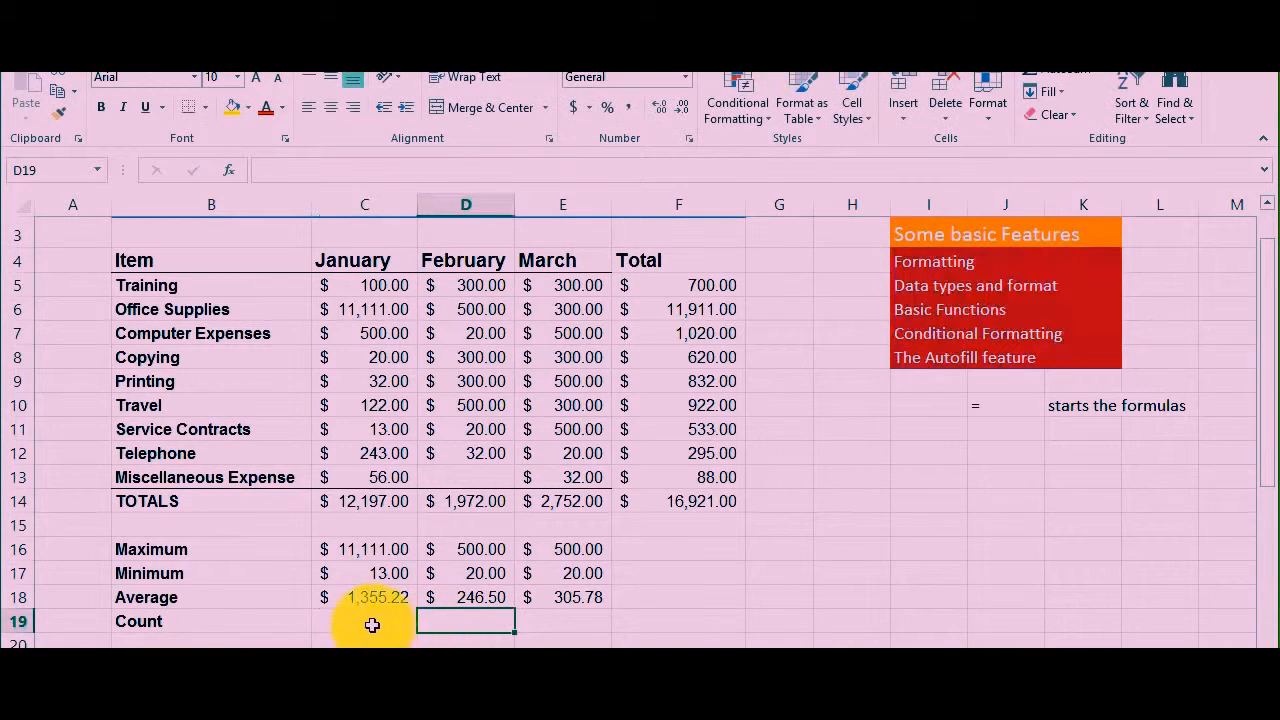
click(373, 623)
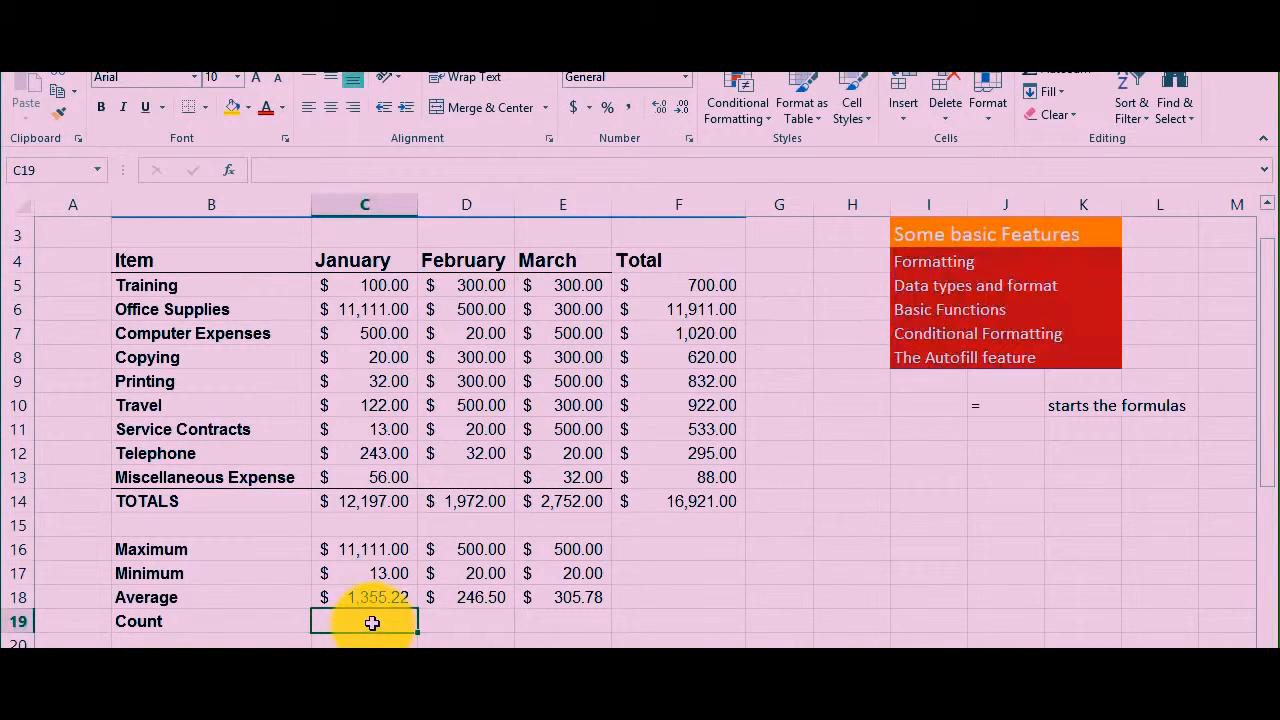
click(1100, 80)
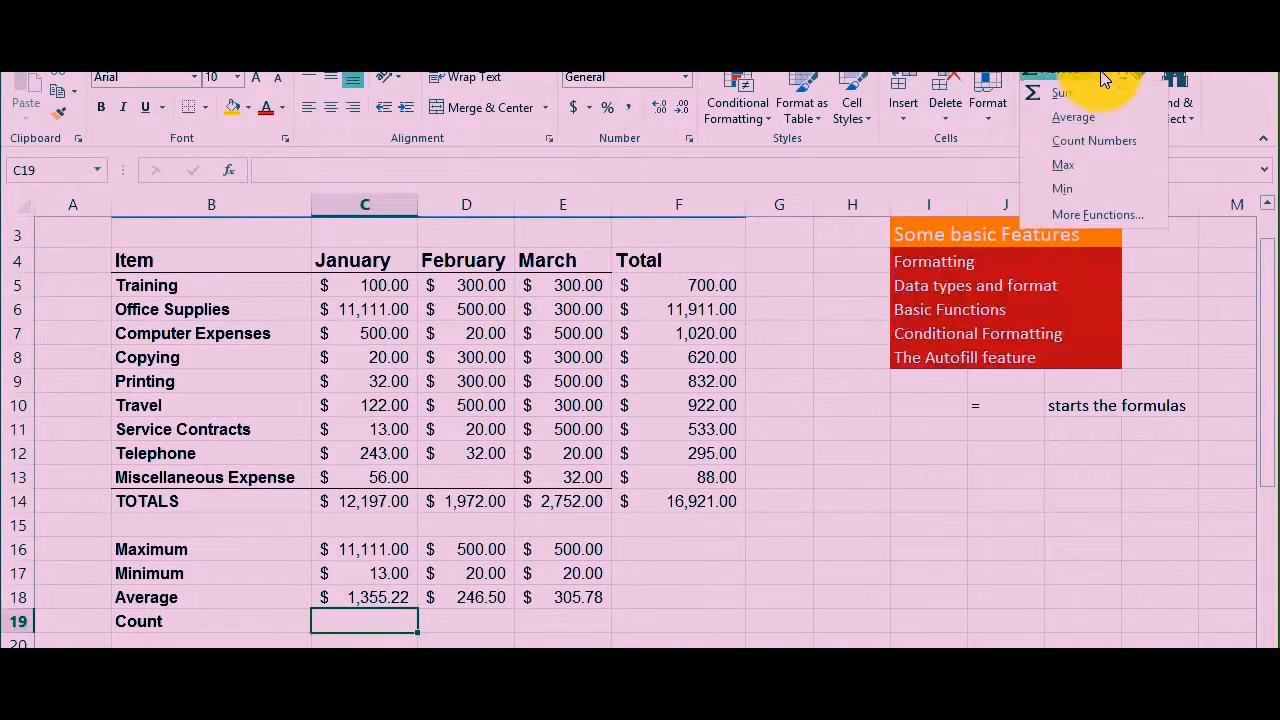
click(1087, 140)
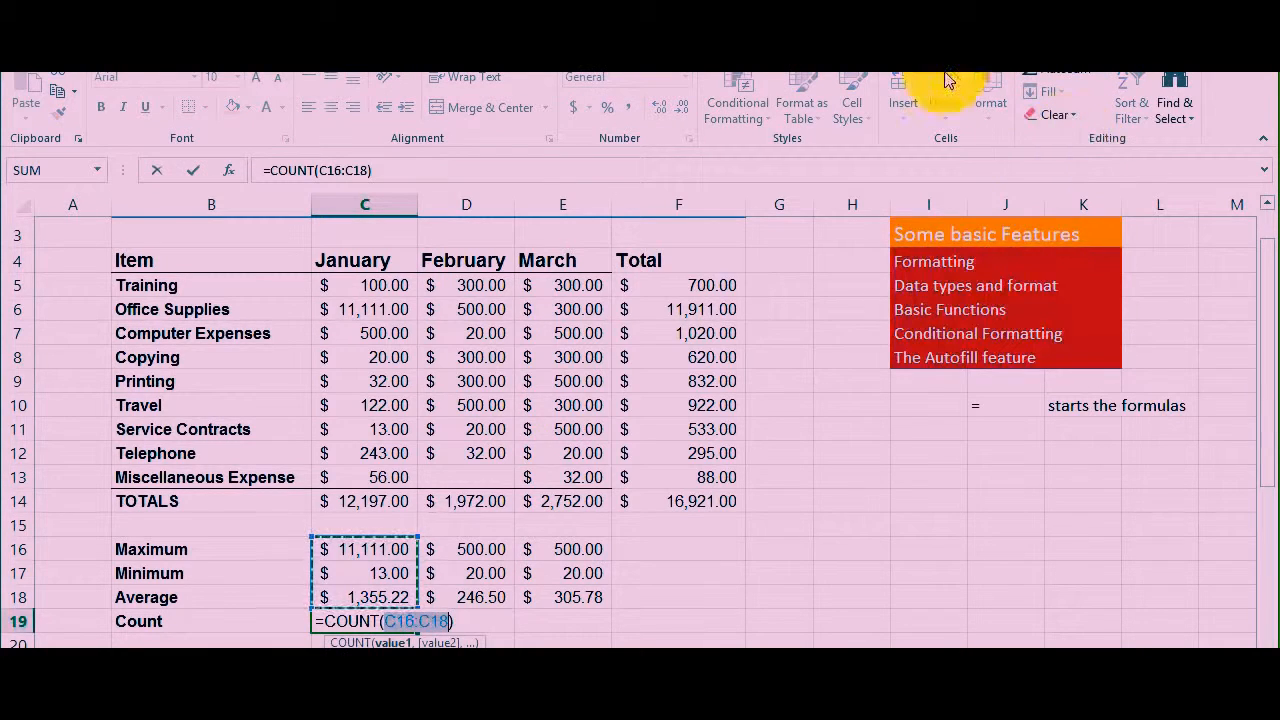
drag(370, 287, 370, 480)
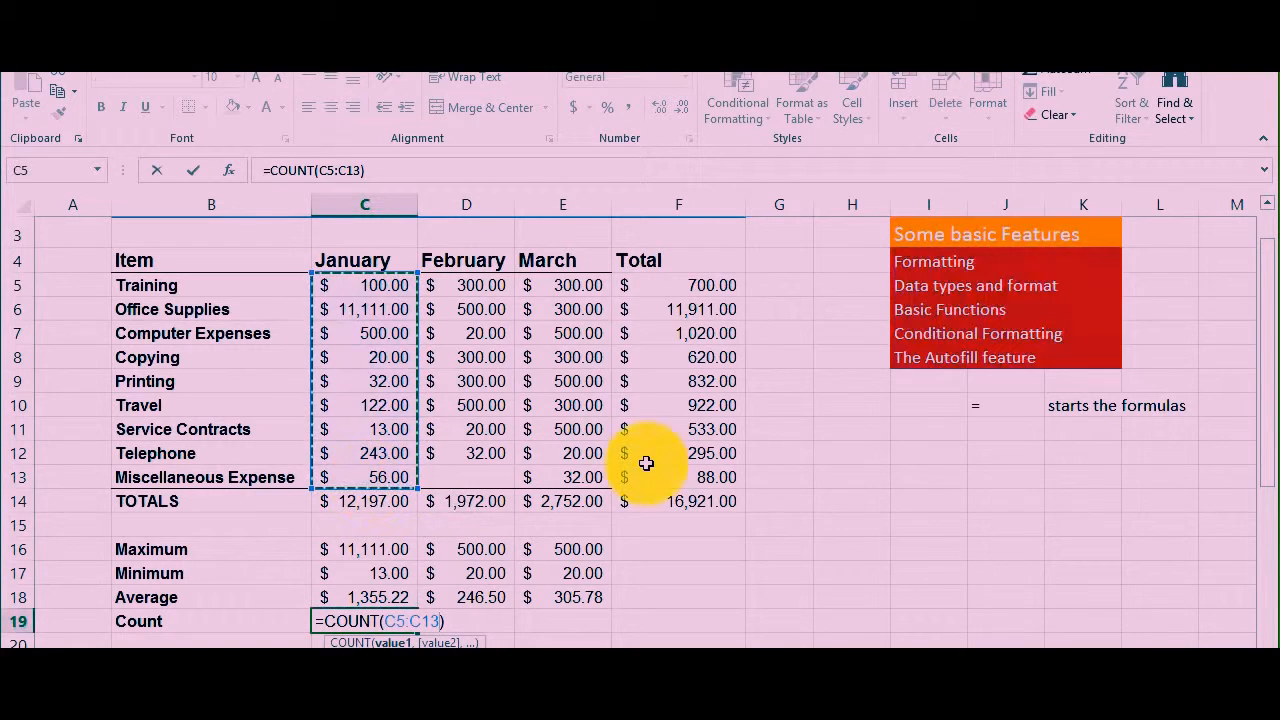
key(Return)
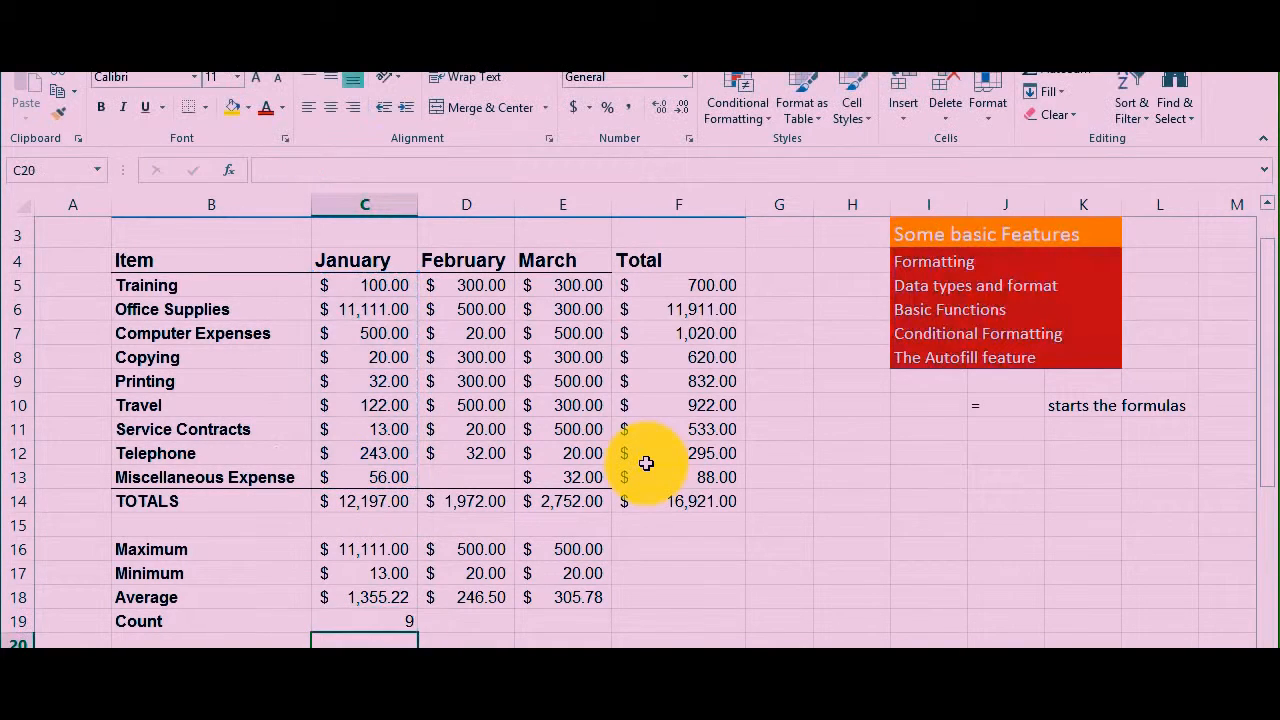
Autofill the COUNT formula from C19 across to E19 for February and March, and bring the payroll table below into view.
click(350, 621)
drag(403, 624, 575, 627)
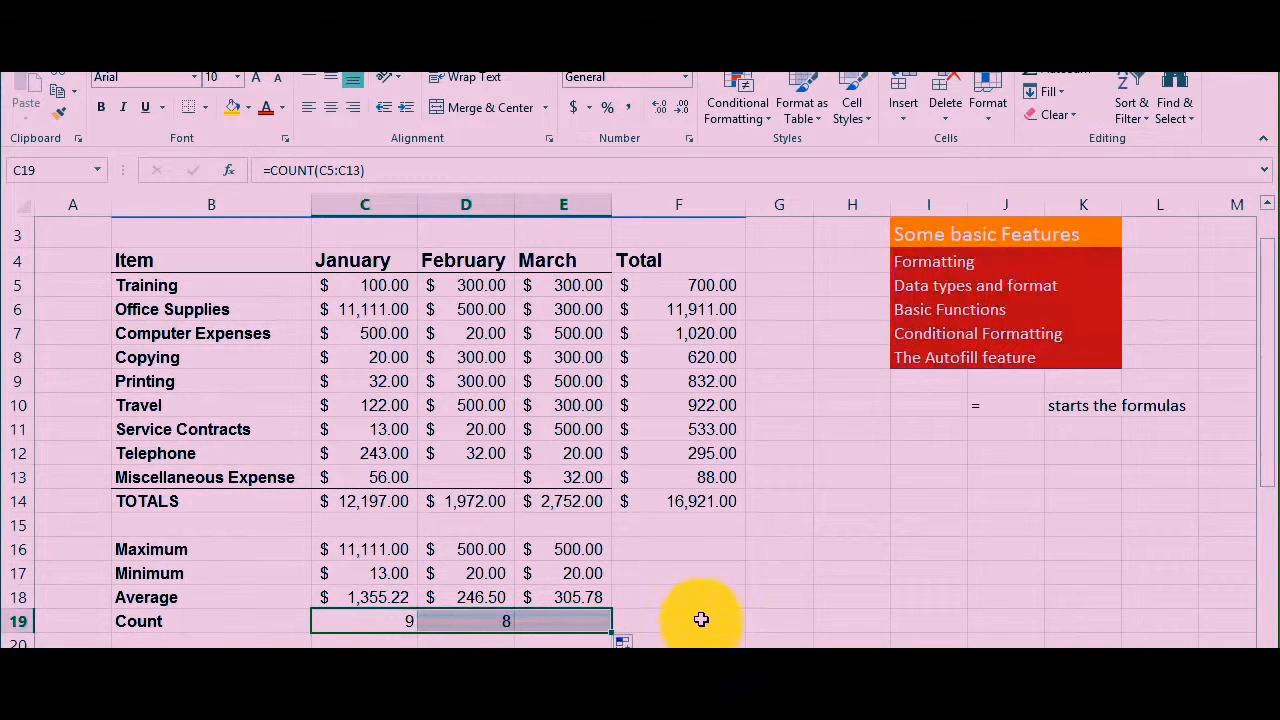
click(697, 596)
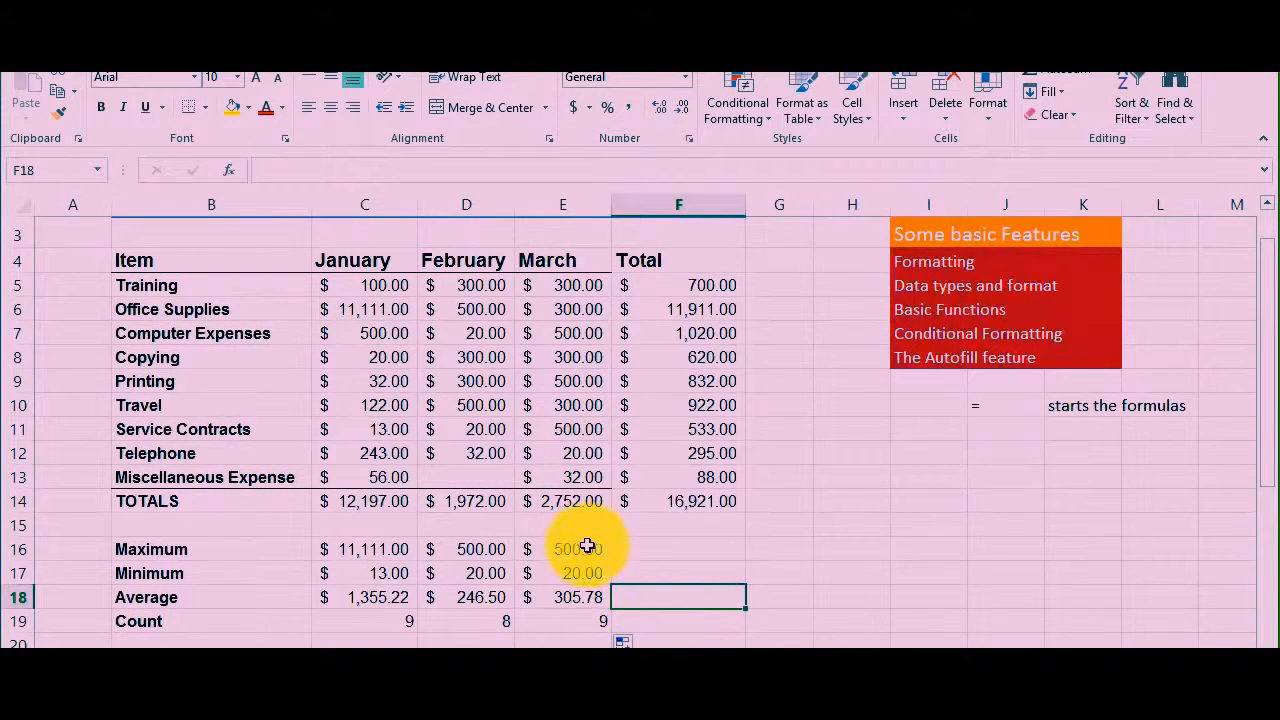
scroll(588, 545, down, 3)
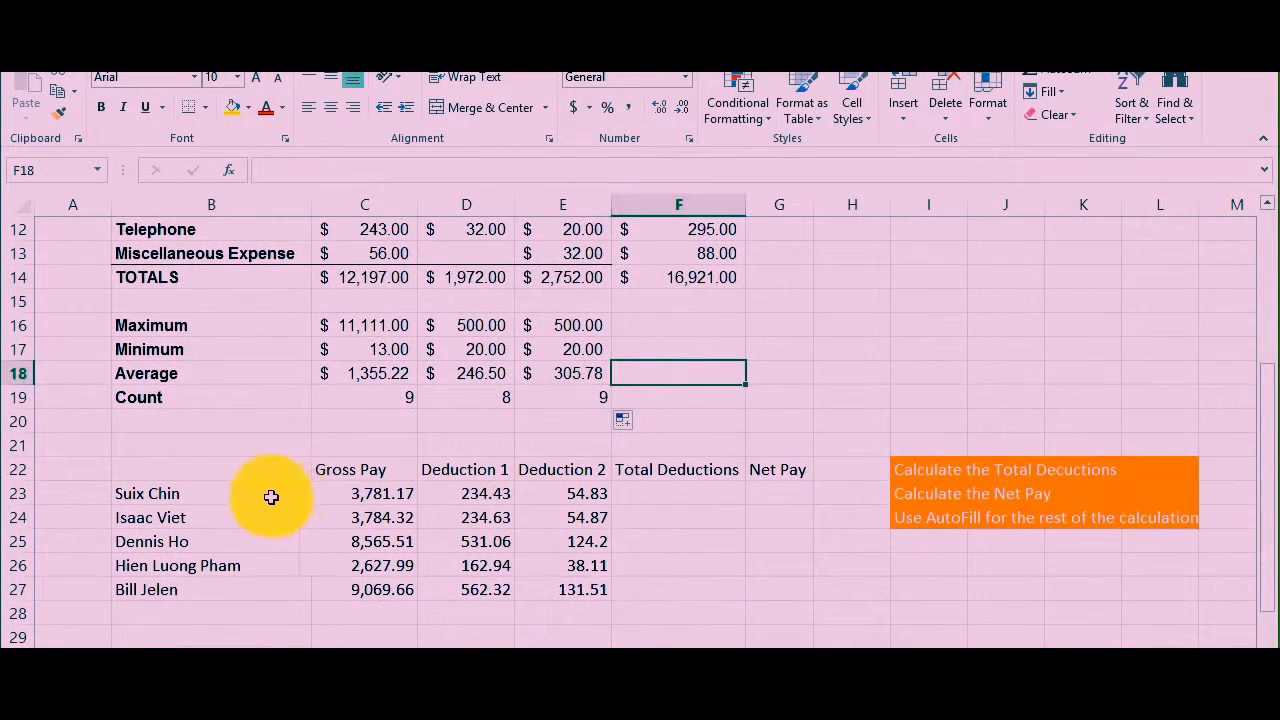